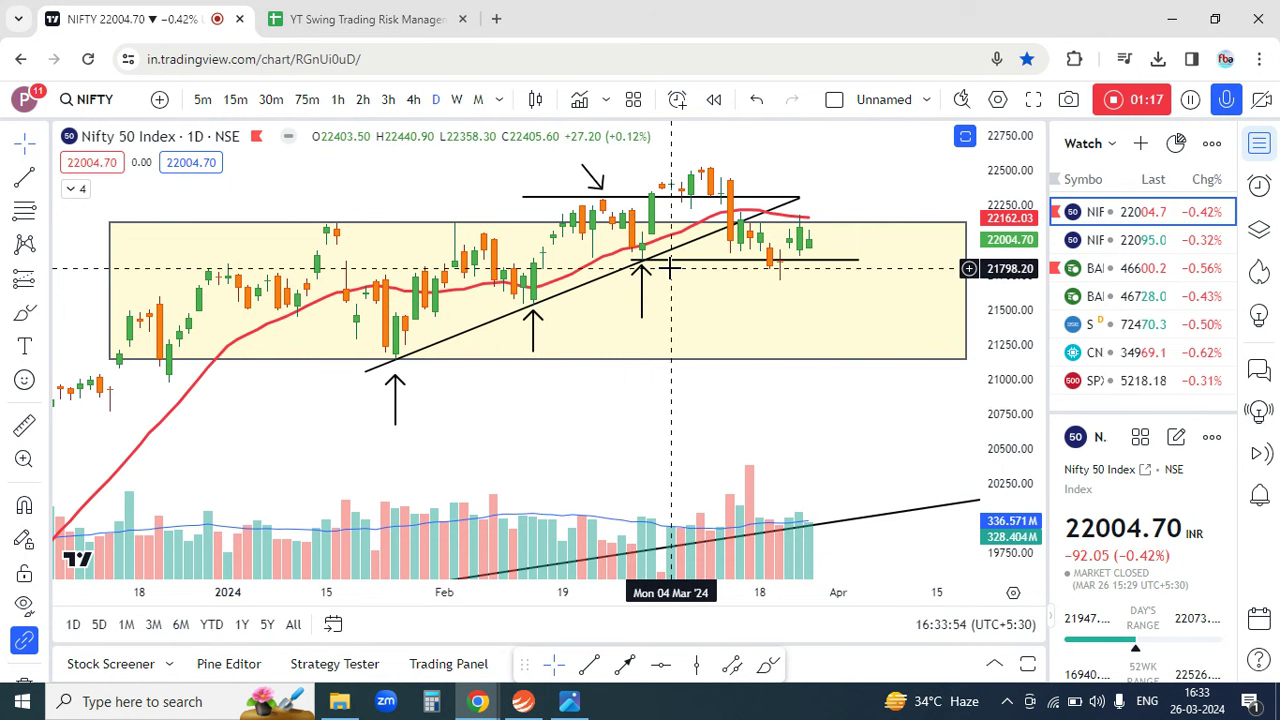
Switch to the YT Swing Trading Risk Management Sheet and examine its editable capital, entry and stop loss cells.
left_click(315, 10)
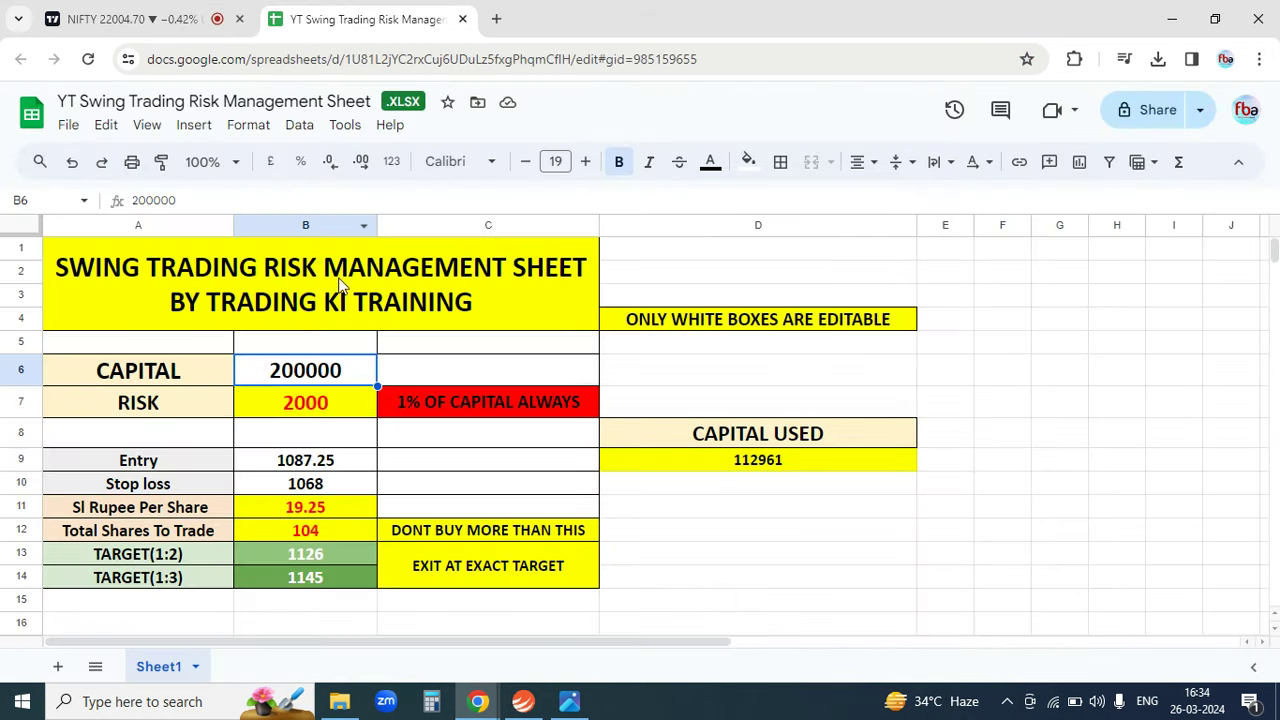
left_click(330, 460)
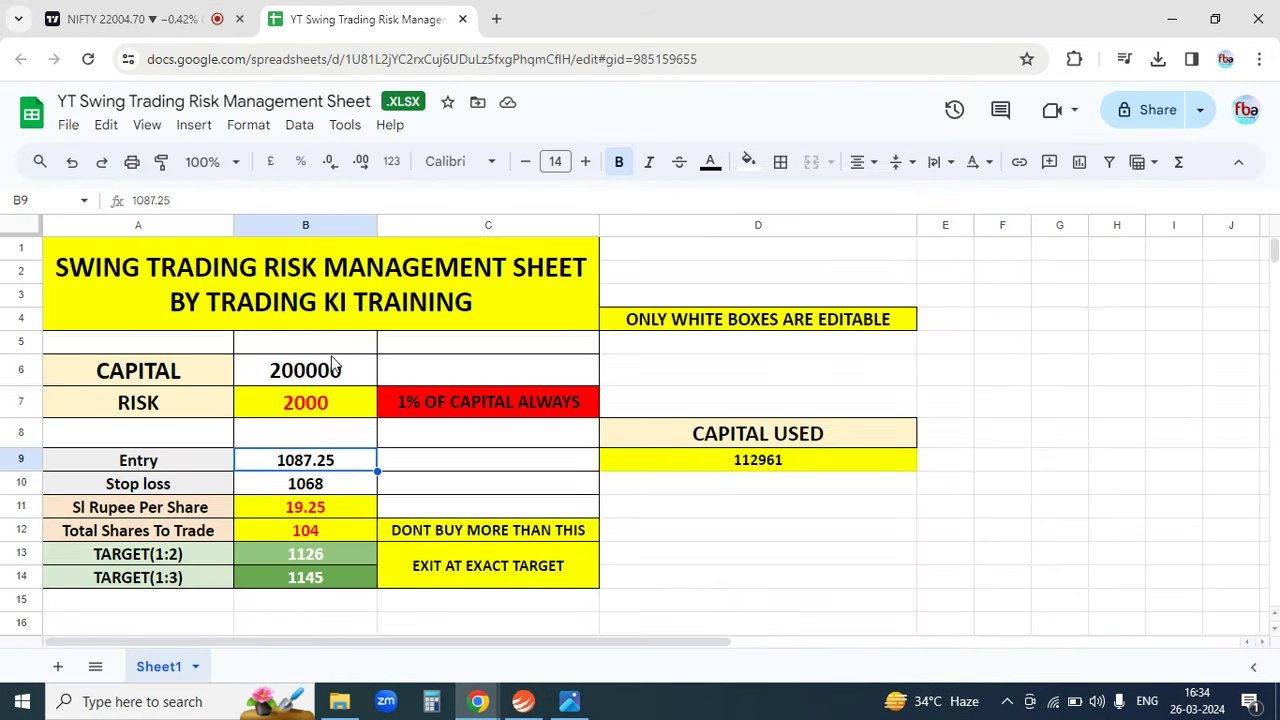
left_click(325, 378)
left_click(346, 463)
left_click(346, 487)
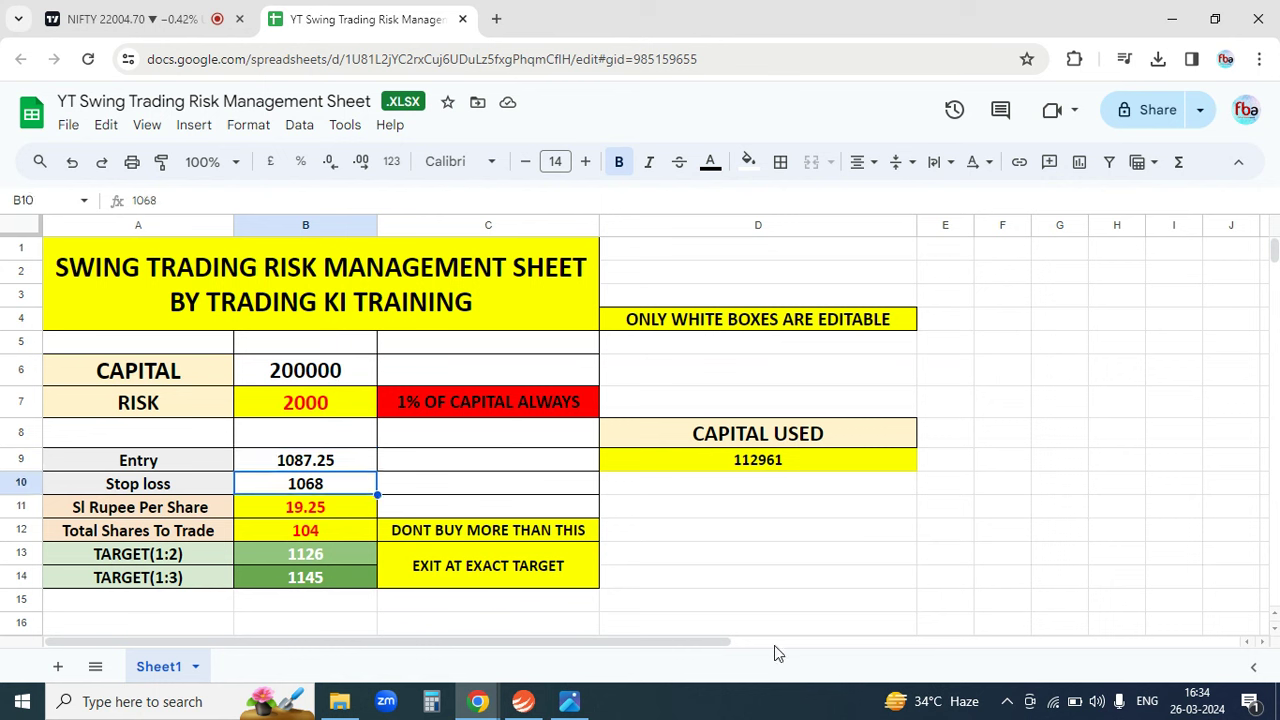
left_click(312, 464)
left_click(321, 484)
left_click(327, 384)
left_click(334, 460)
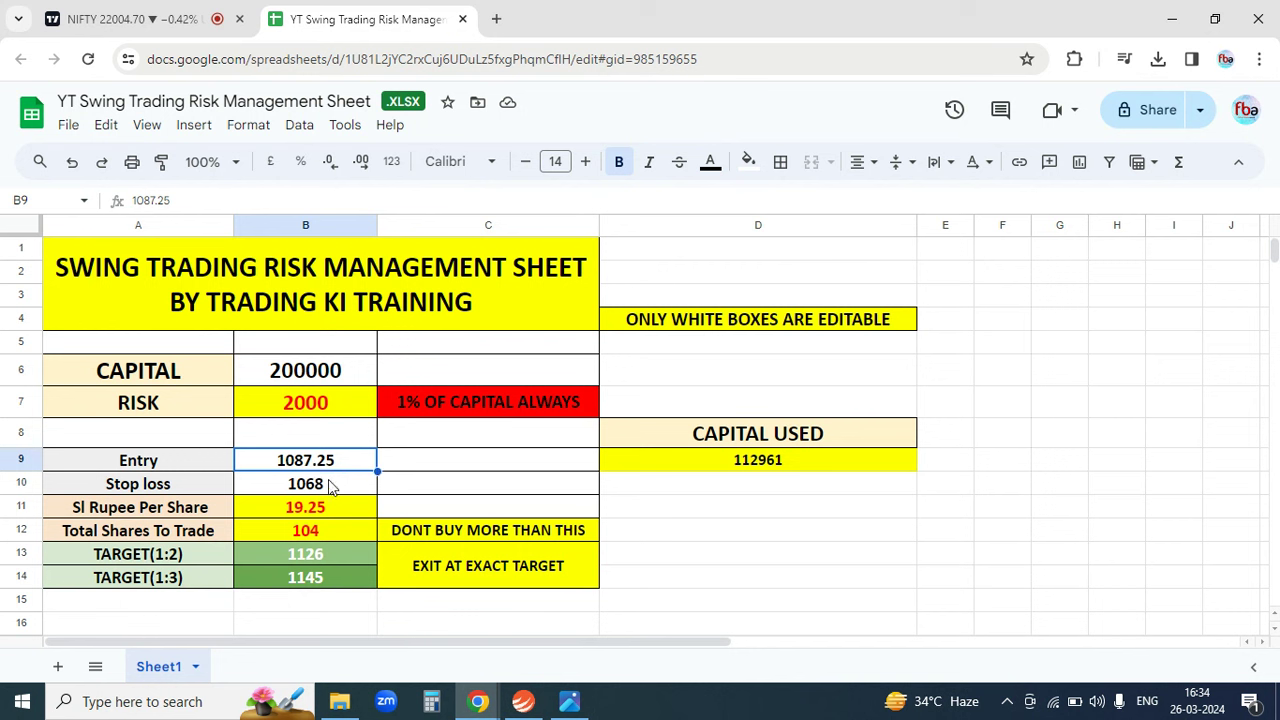
left_click(330, 488)
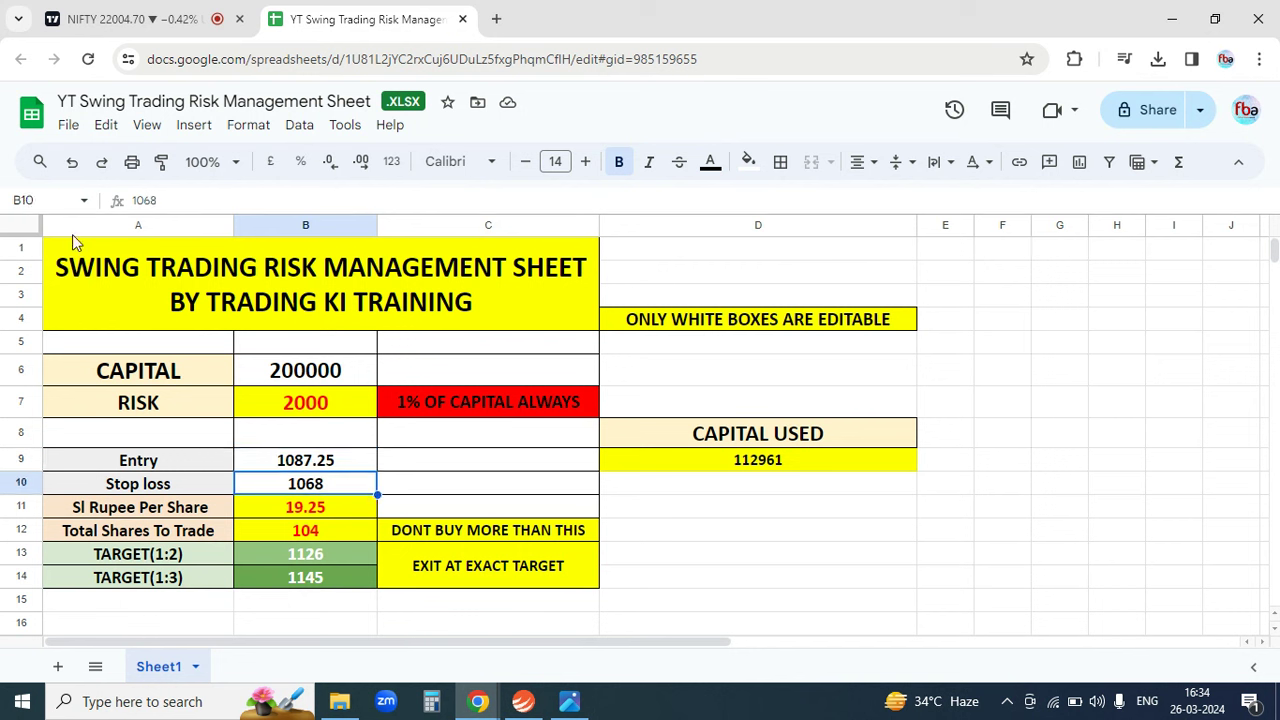
left_click(270, 368)
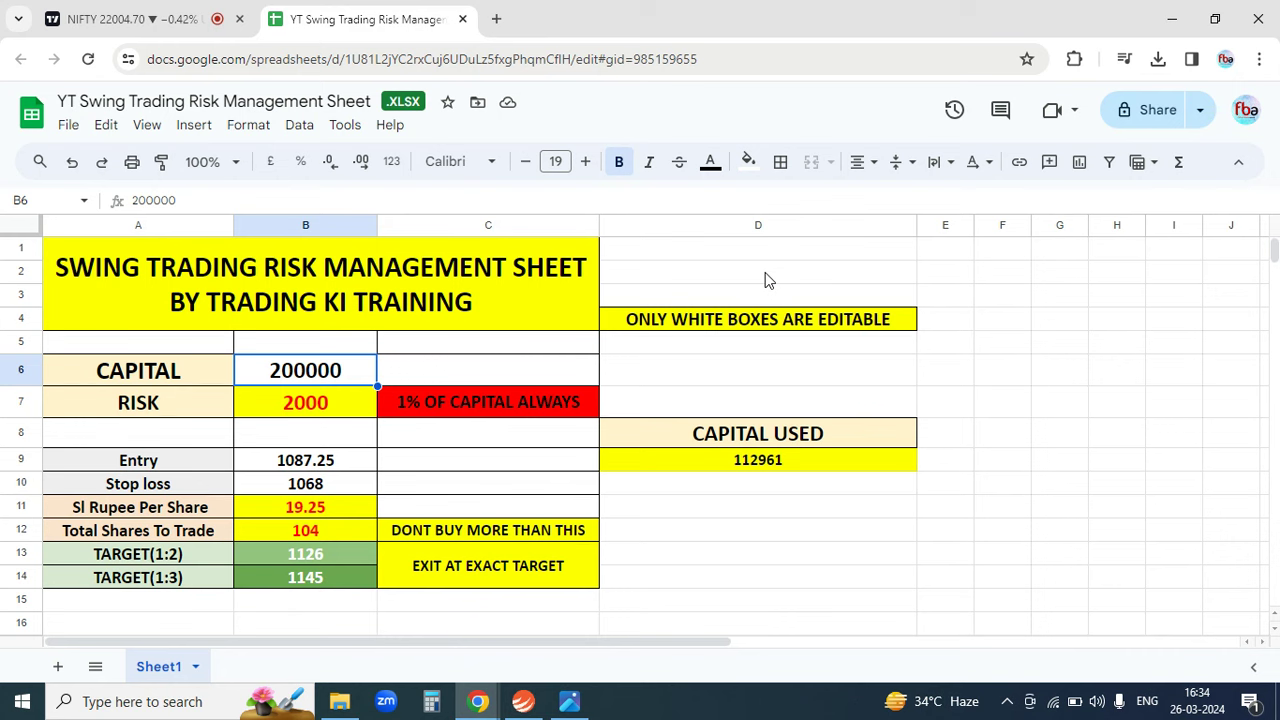
Return to the Nifty 50 daily chart in TradingView and examine the yellow consolidation rectangle.
left_click(112, 18)
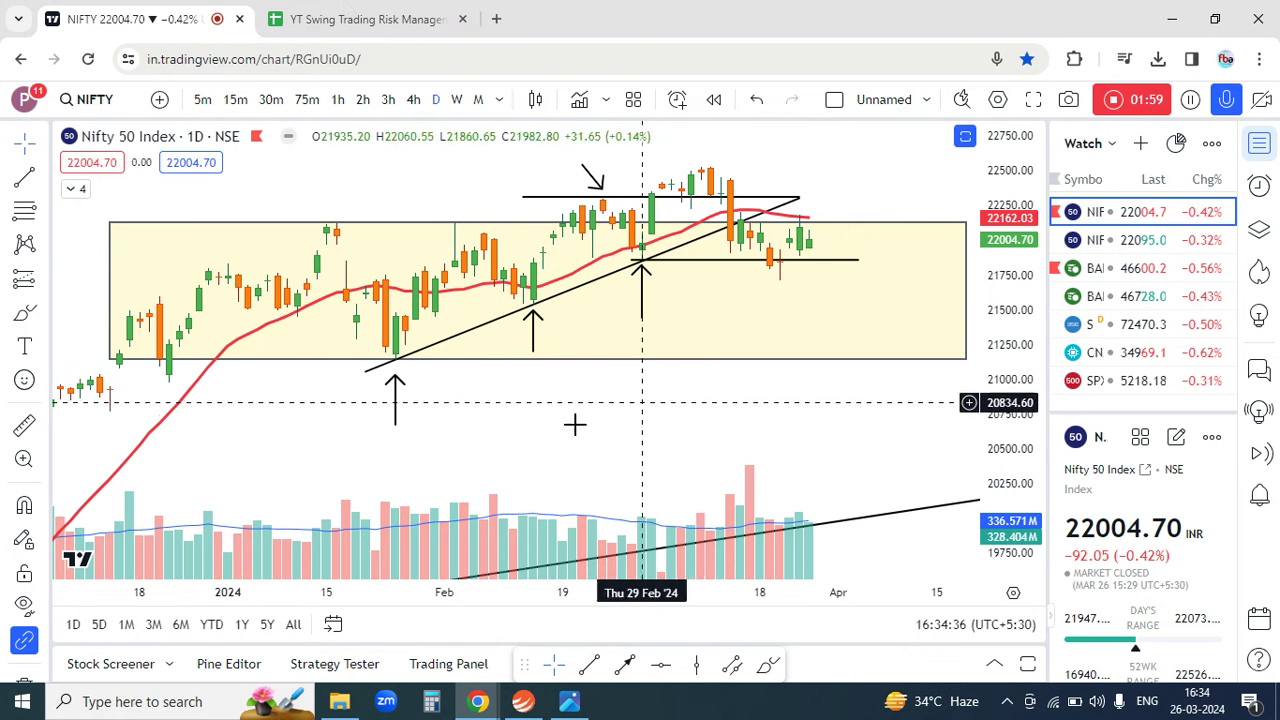
left_click(838, 359)
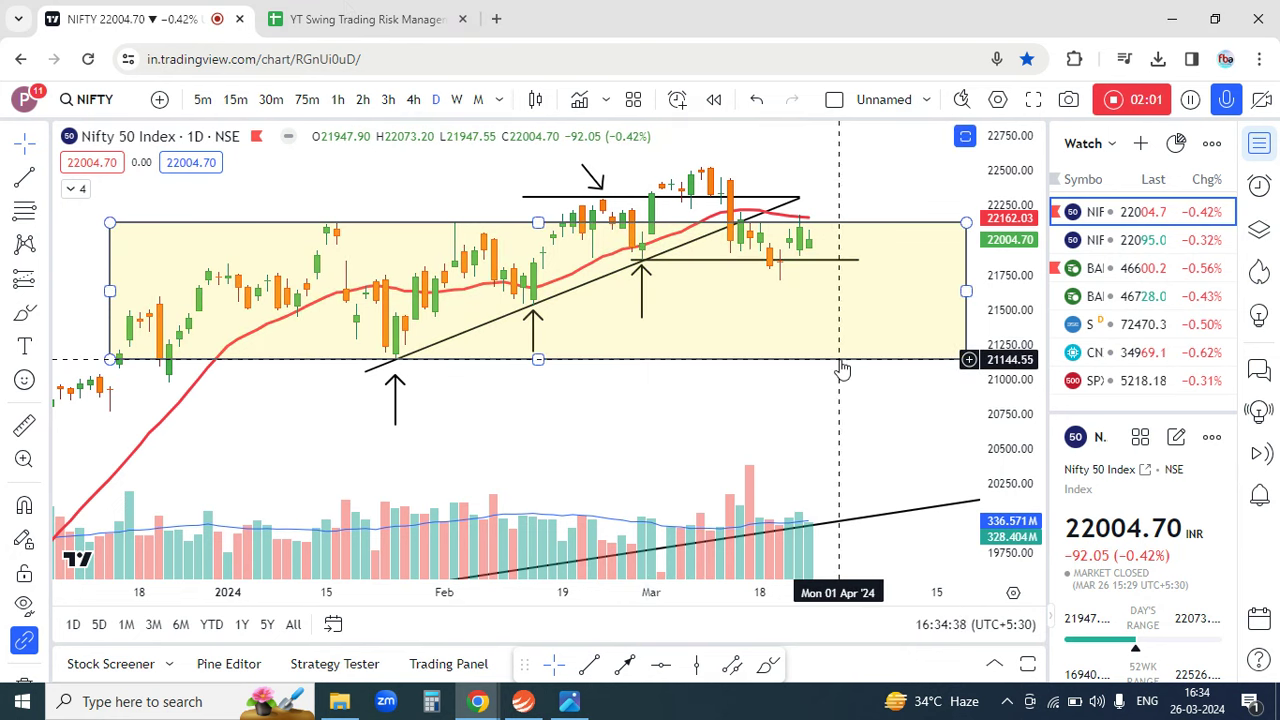
left_click(842, 368)
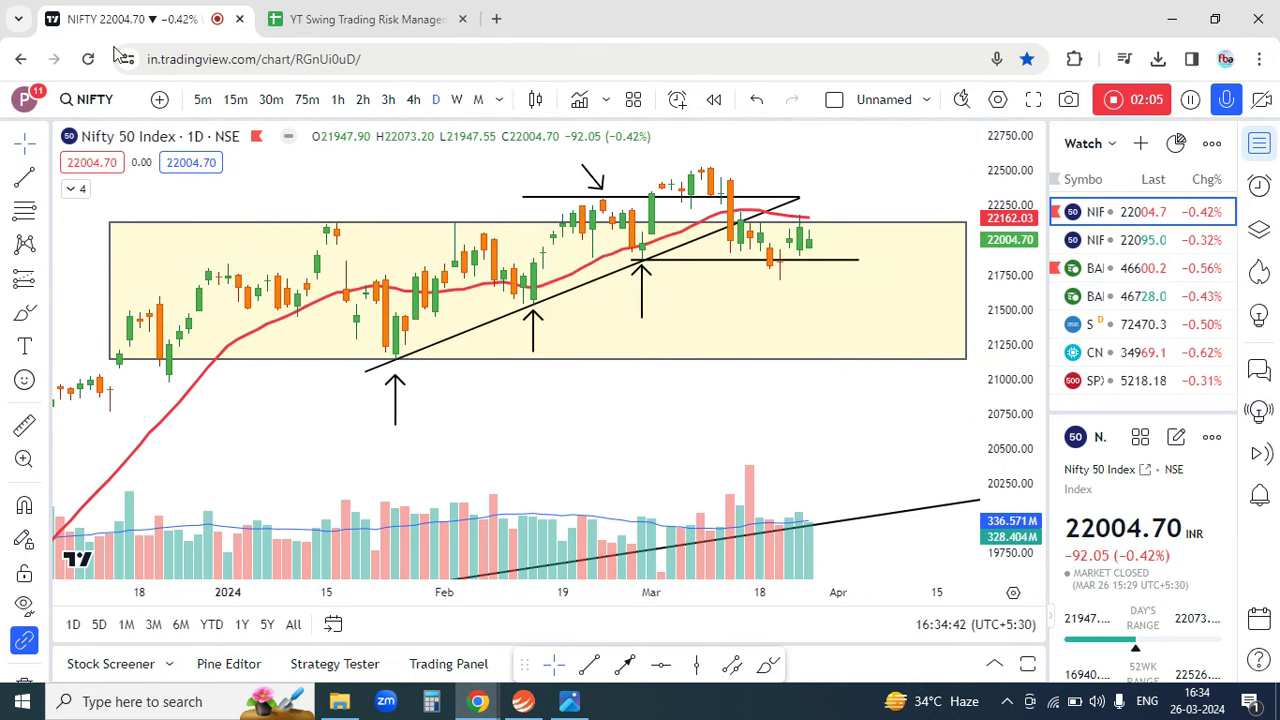
Switch to TradeTiger, open the ABB chart from the NIFTY200 watchlist and enlarge its window upward and toward the scrip names.
left_click(522, 703)
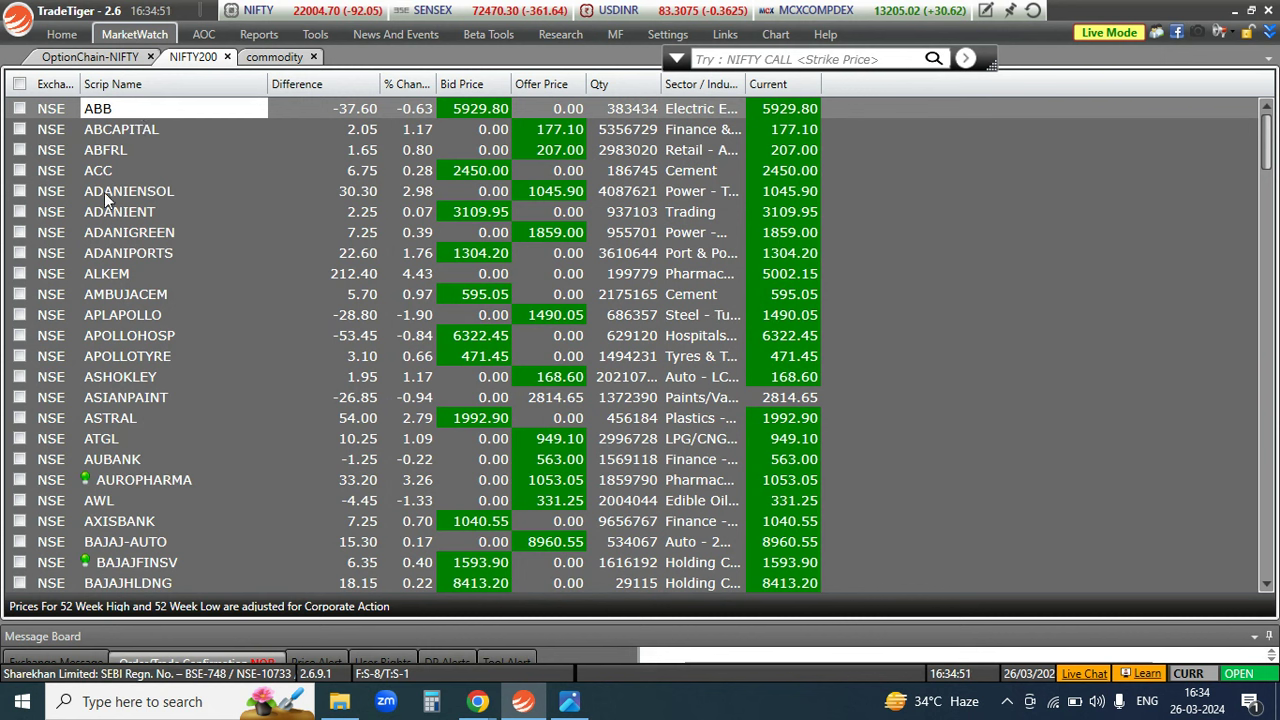
double_click(143, 104)
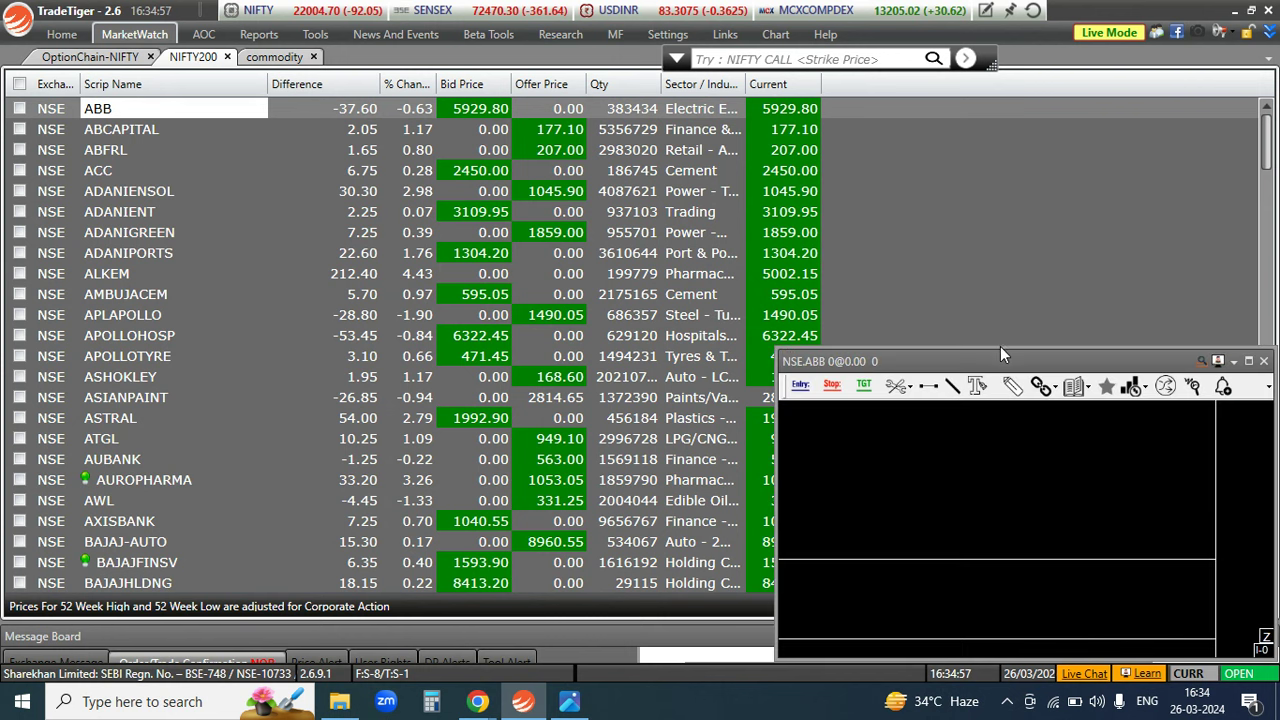
mouse_move(1000, 346)
left_mouse_down()
mouse_move(978, 226)
mouse_move(978, 4)
left_mouse_up()
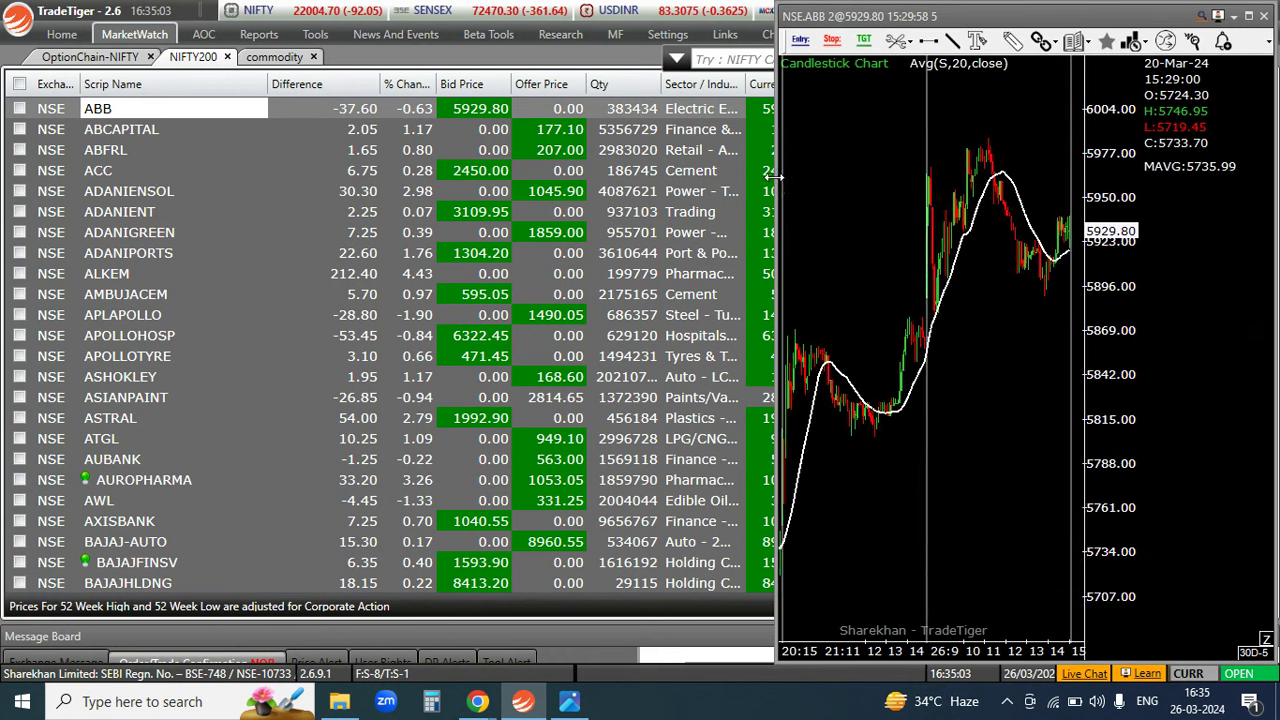
left_click_drag(780, 186, 456, 190)
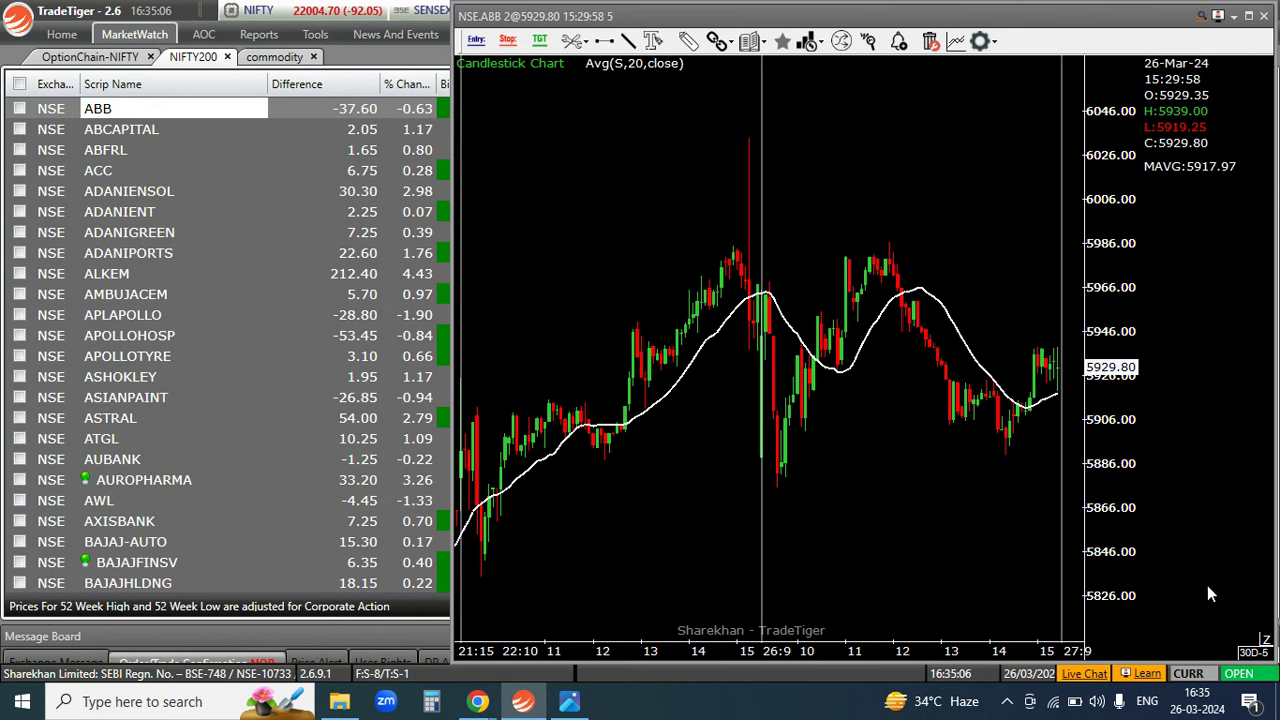
Change the ABB candlestick chart's interval to daily.
left_click(1240, 655)
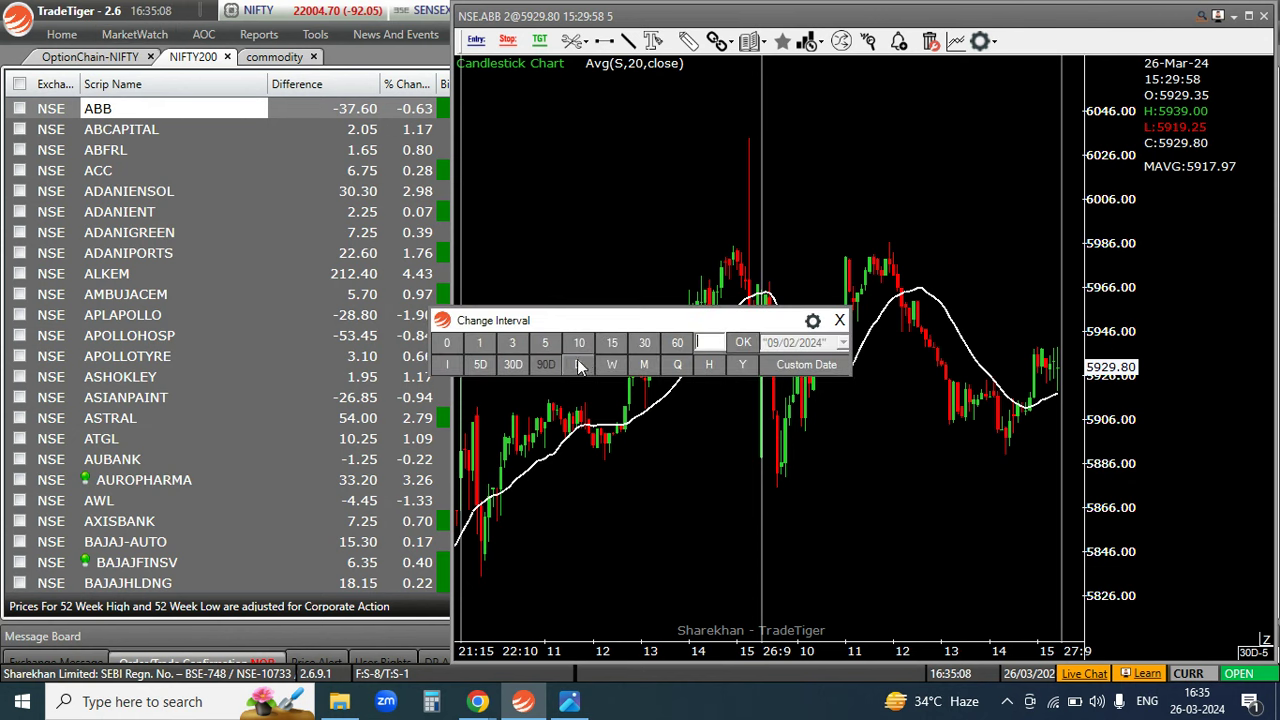
left_click(840, 321)
scroll(880, 240, "up", 3)
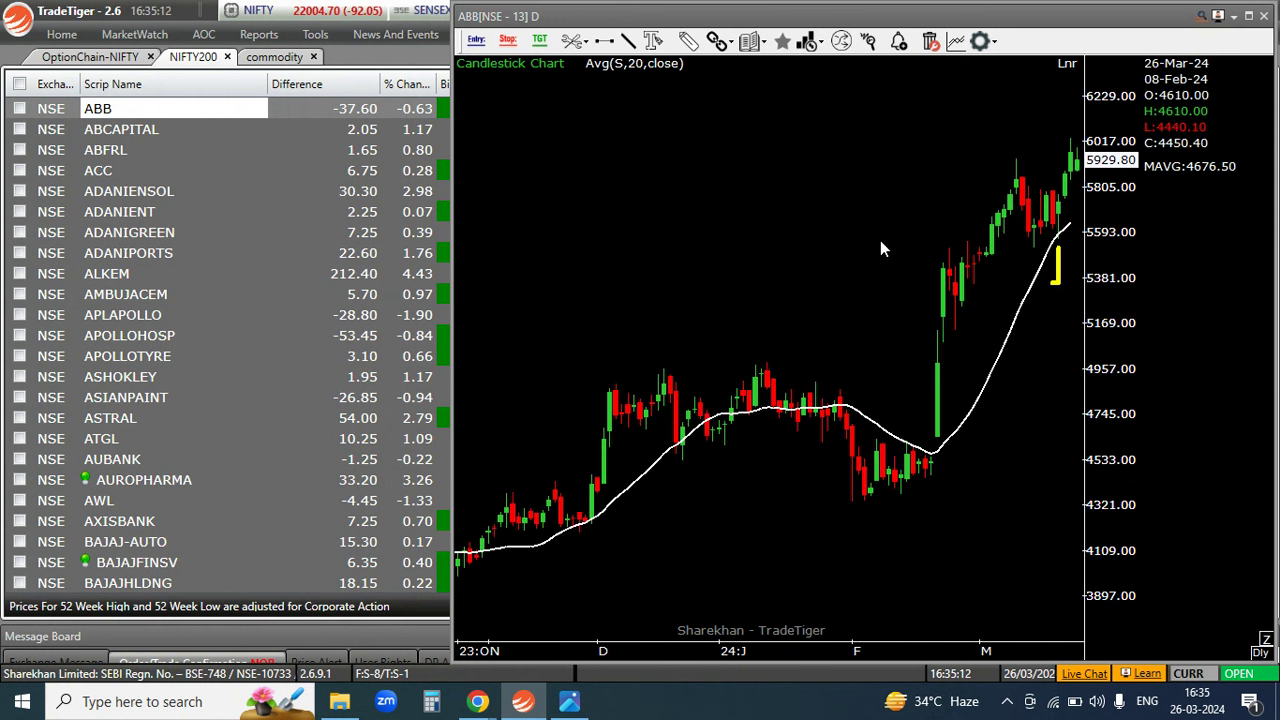
Handwrite "Entry" and "SL" with the freehand pencil in the empty area above the ABB candles.
scroll(880, 275, "up", 3)
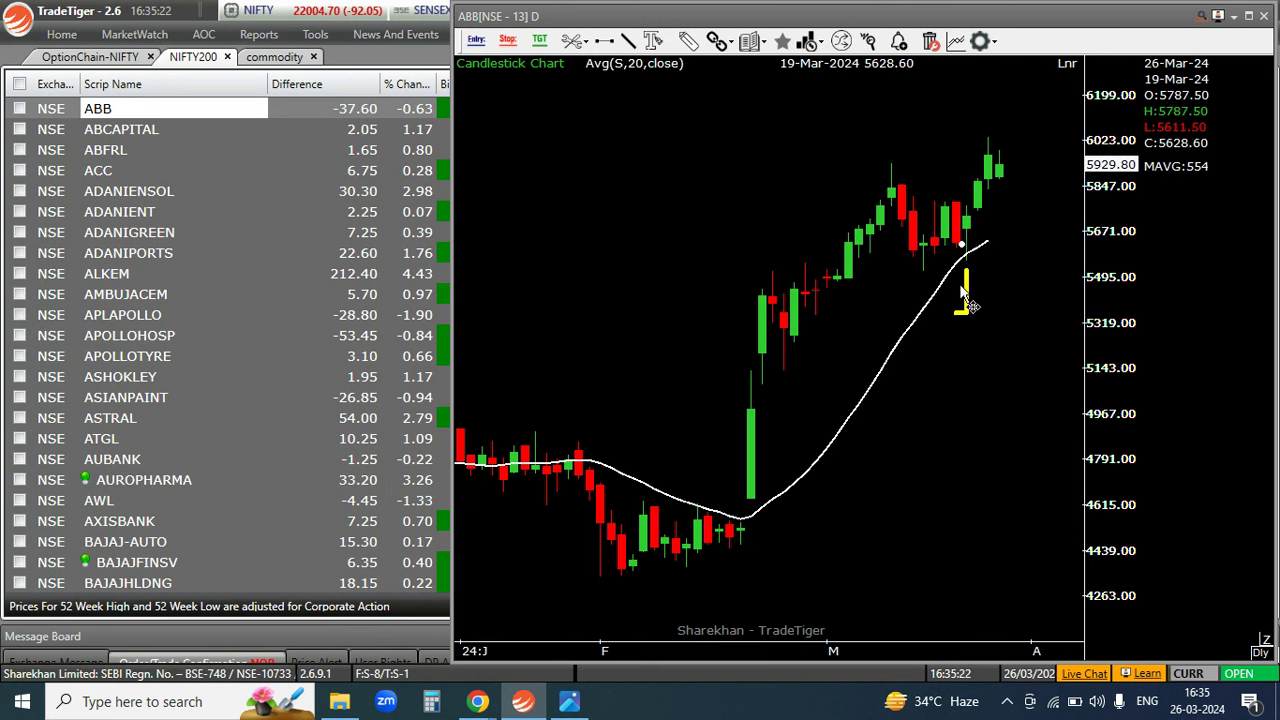
scroll(964, 295, "up", 2)
scroll(936, 380, "down", 1)
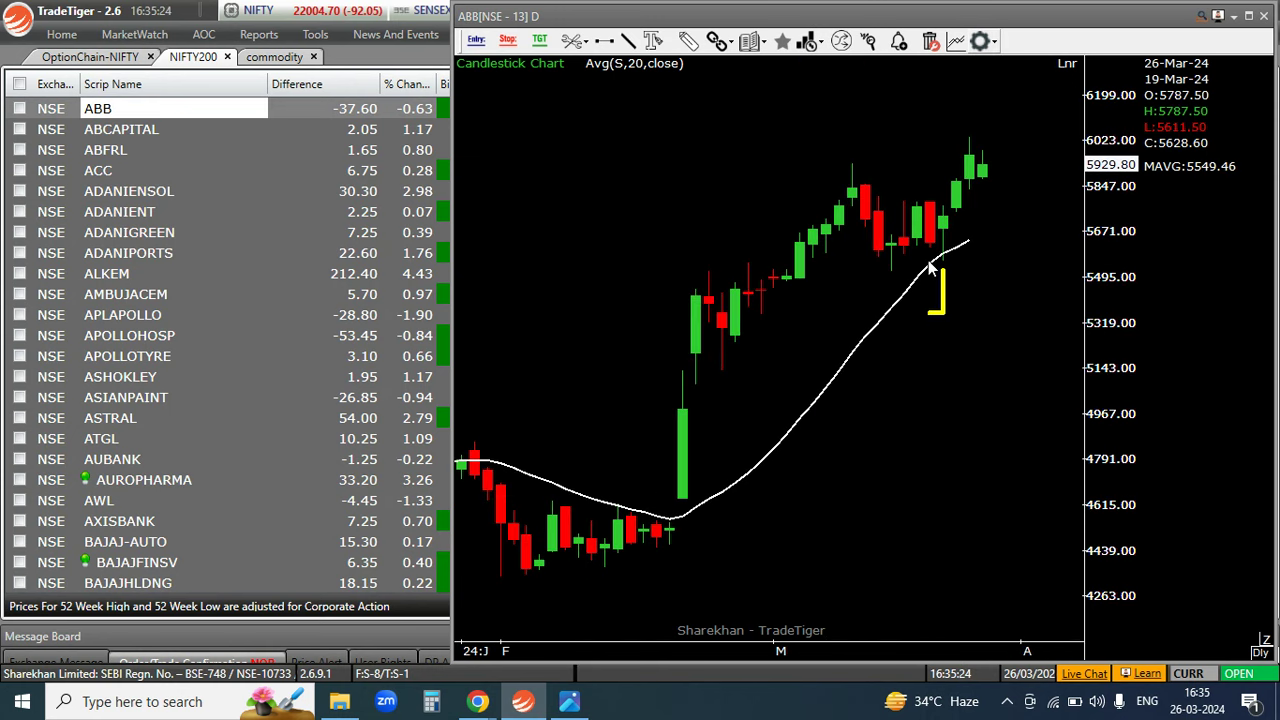
left_click(688, 42)
mouse_move(555, 133)
left_mouse_down()
mouse_move(537, 197)
mouse_move(580, 178)
left_mouse_up()
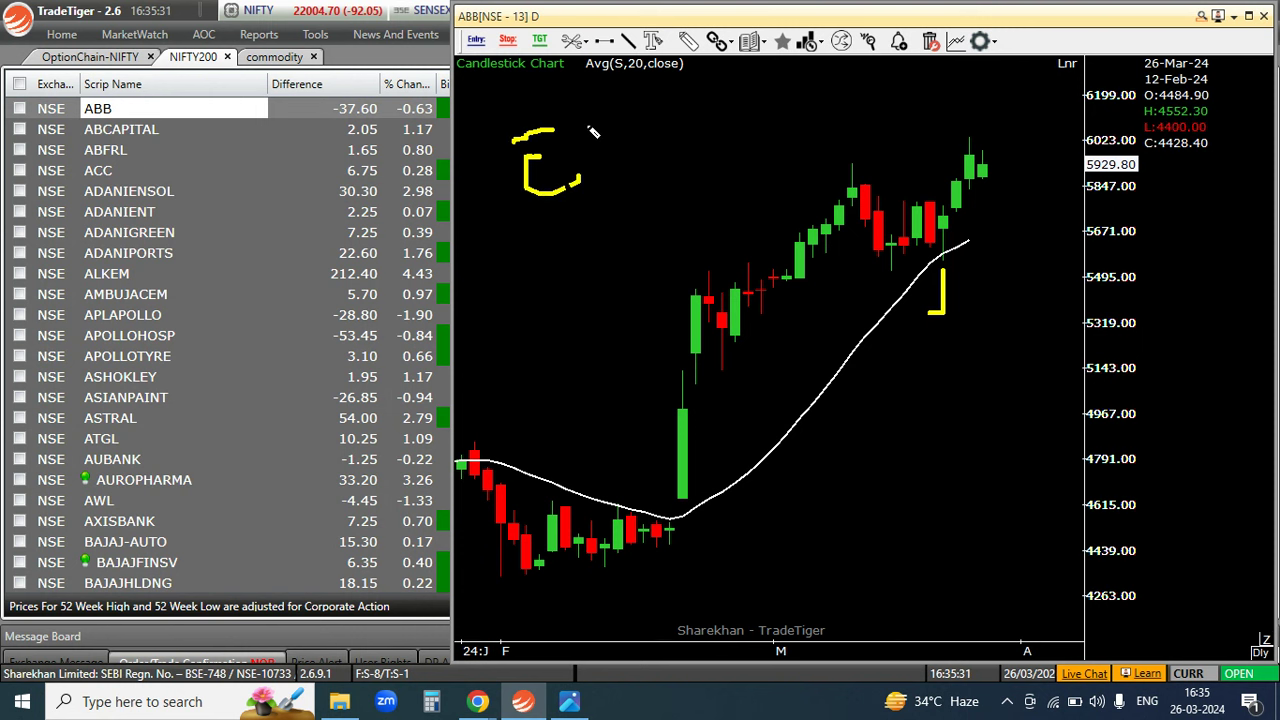
mouse_move(617, 110)
left_mouse_down()
mouse_move(631, 166)
mouse_move(670, 126)
mouse_move(648, 145)
mouse_move(697, 190)
mouse_move(724, 124)
mouse_move(740, 162)
mouse_move(750, 115)
mouse_move(802, 146)
mouse_move(762, 150)
left_mouse_up()
left_click_drag(814, 100, 881, 131)
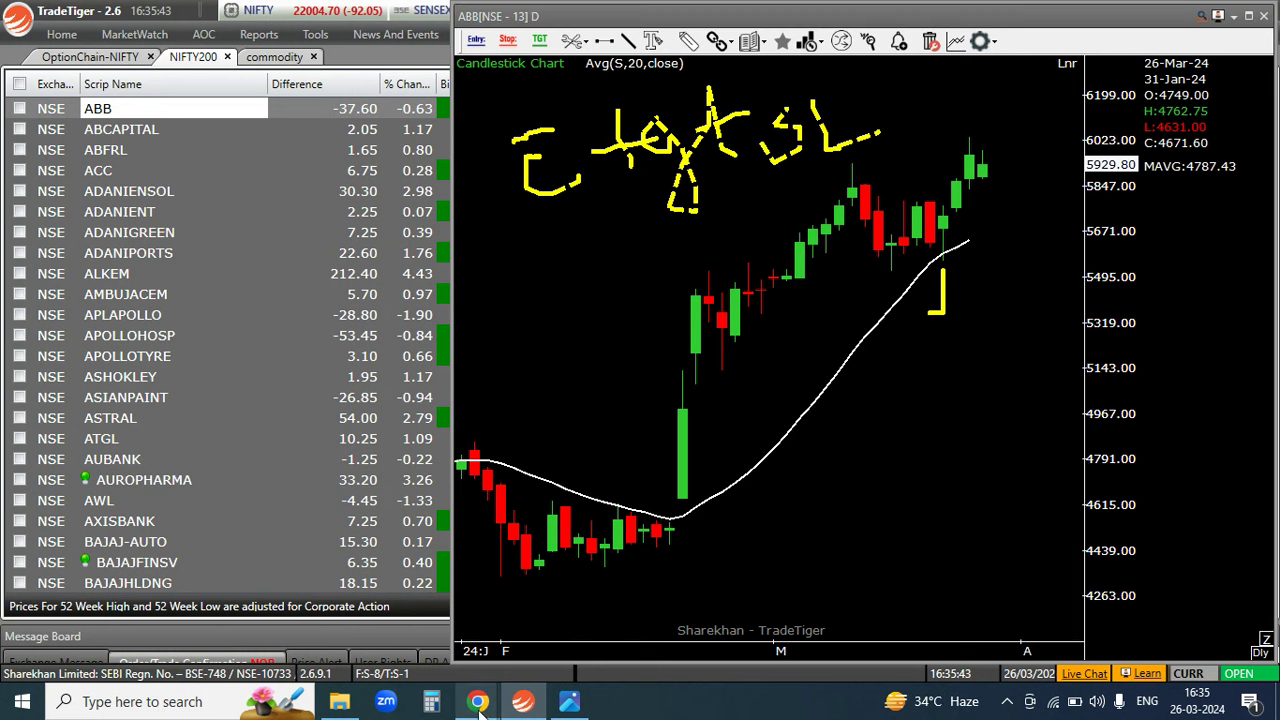
Switch back to the risk management sheet and review the entry, stop loss and 1:2 target cells.
mouse_move(478, 703)
left_click(386, 632)
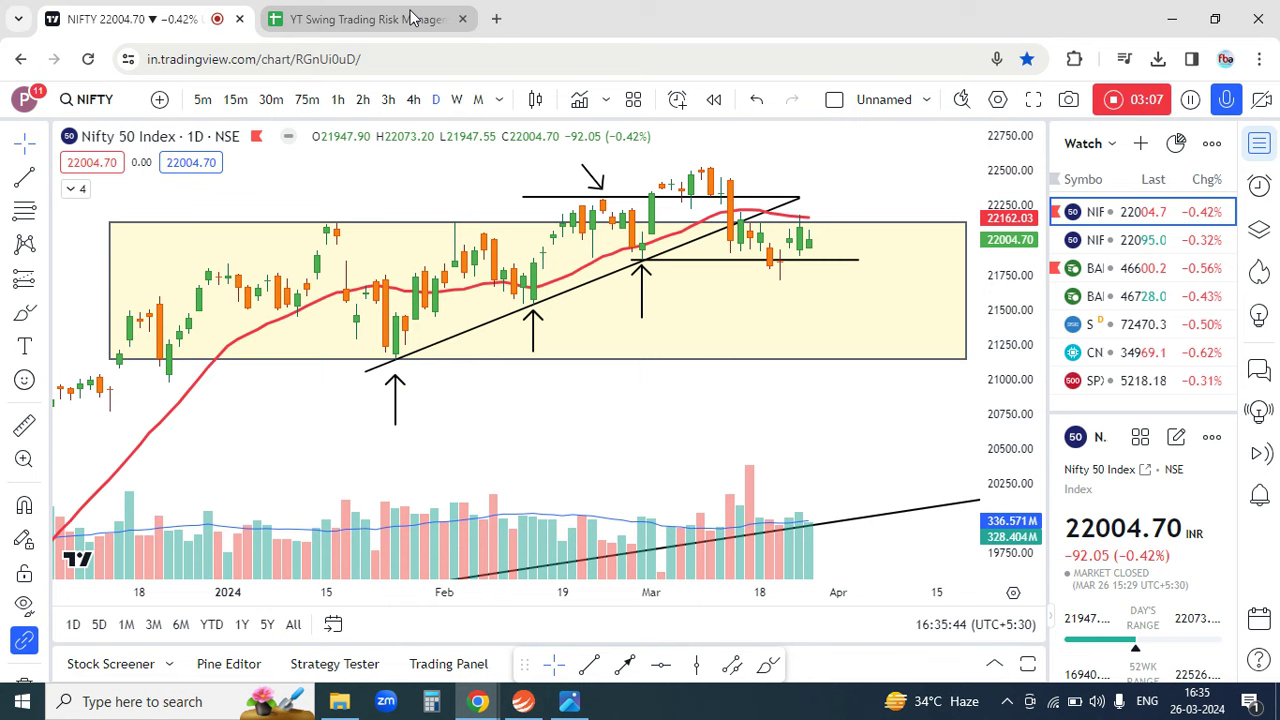
left_click(418, 19)
left_click(309, 466)
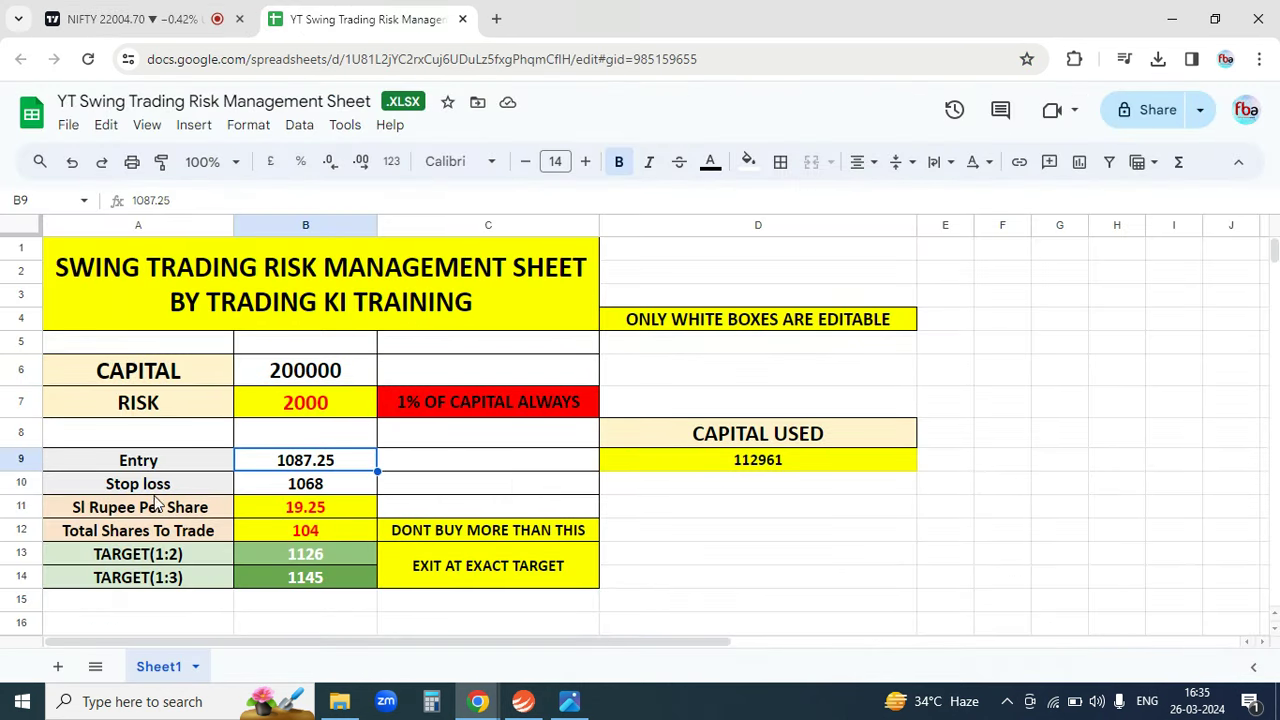
left_click(331, 485)
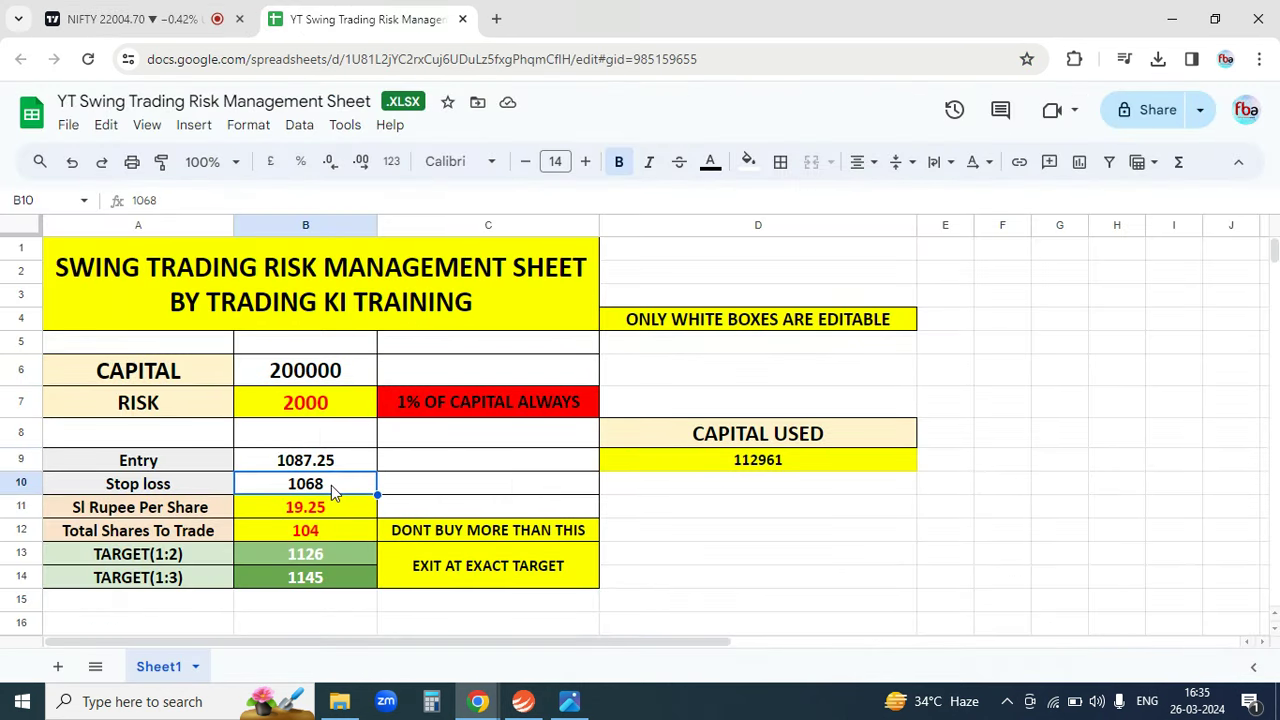
left_click(287, 555)
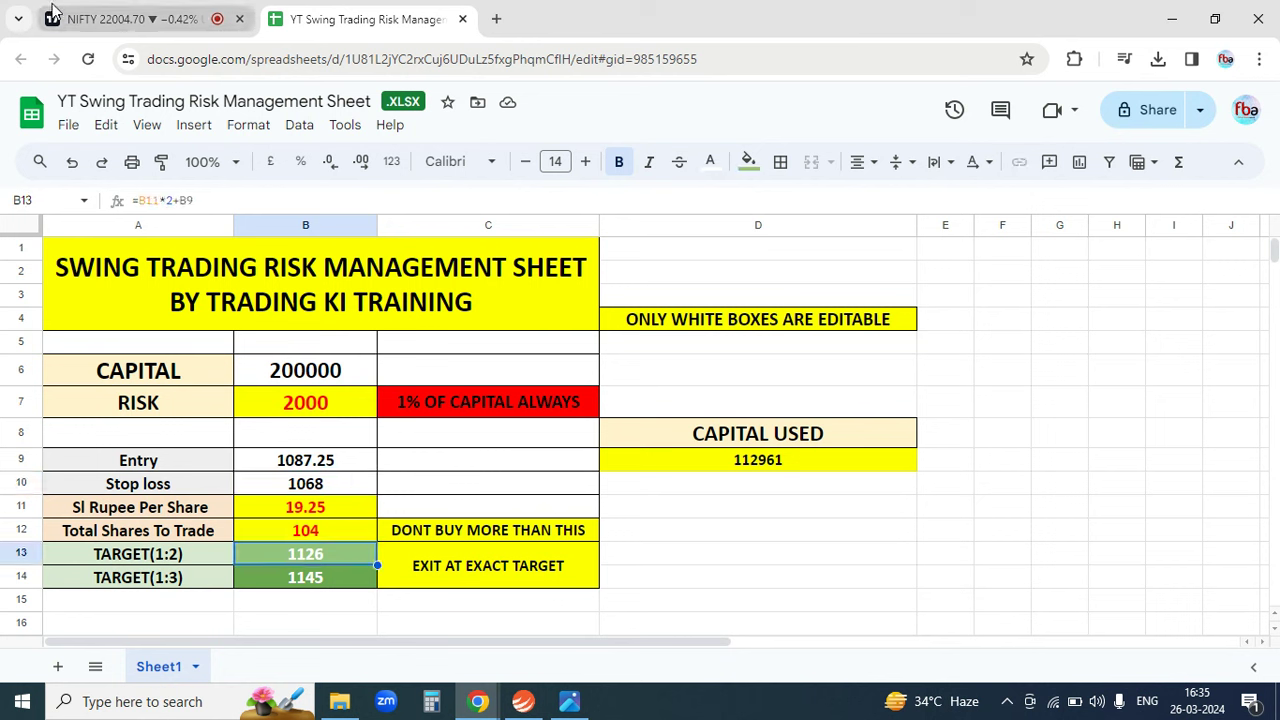
Return to TradeTiger and check the daily charts of NIFTY200 stocks down the watchlist from ABCAPITAL to AMBUJACEM.
left_click(523, 701)
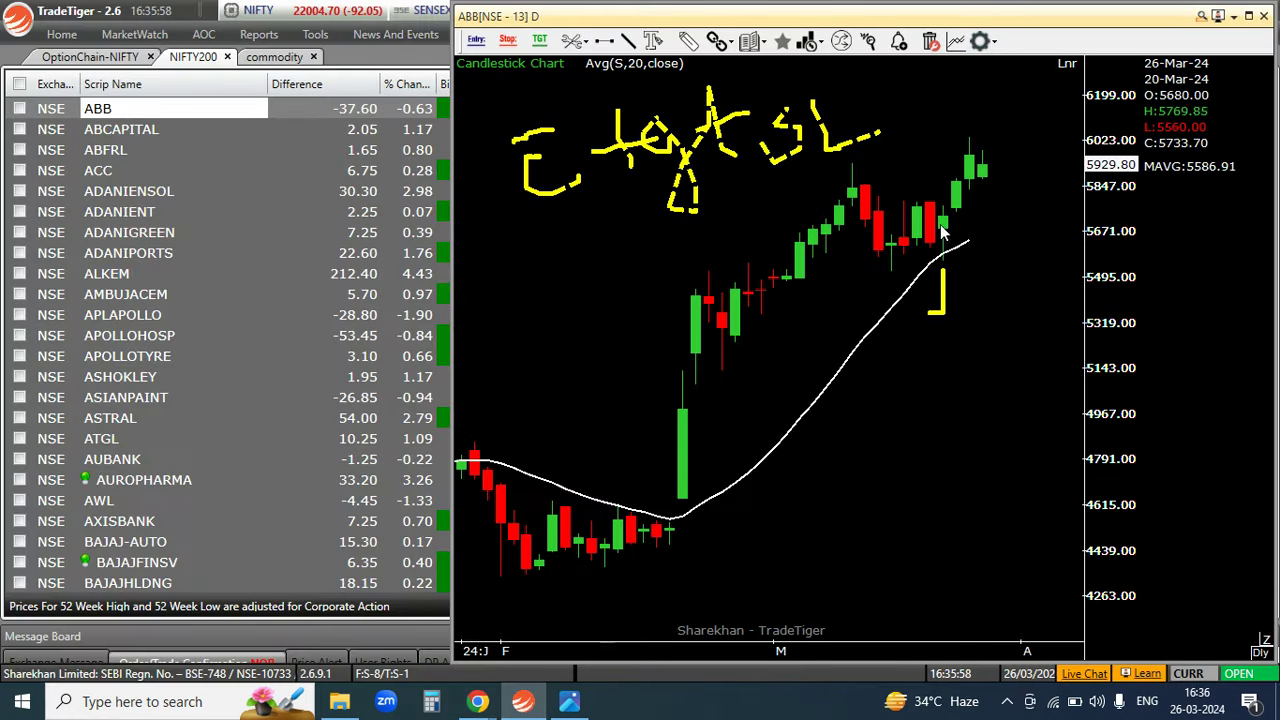
left_click(177, 130)
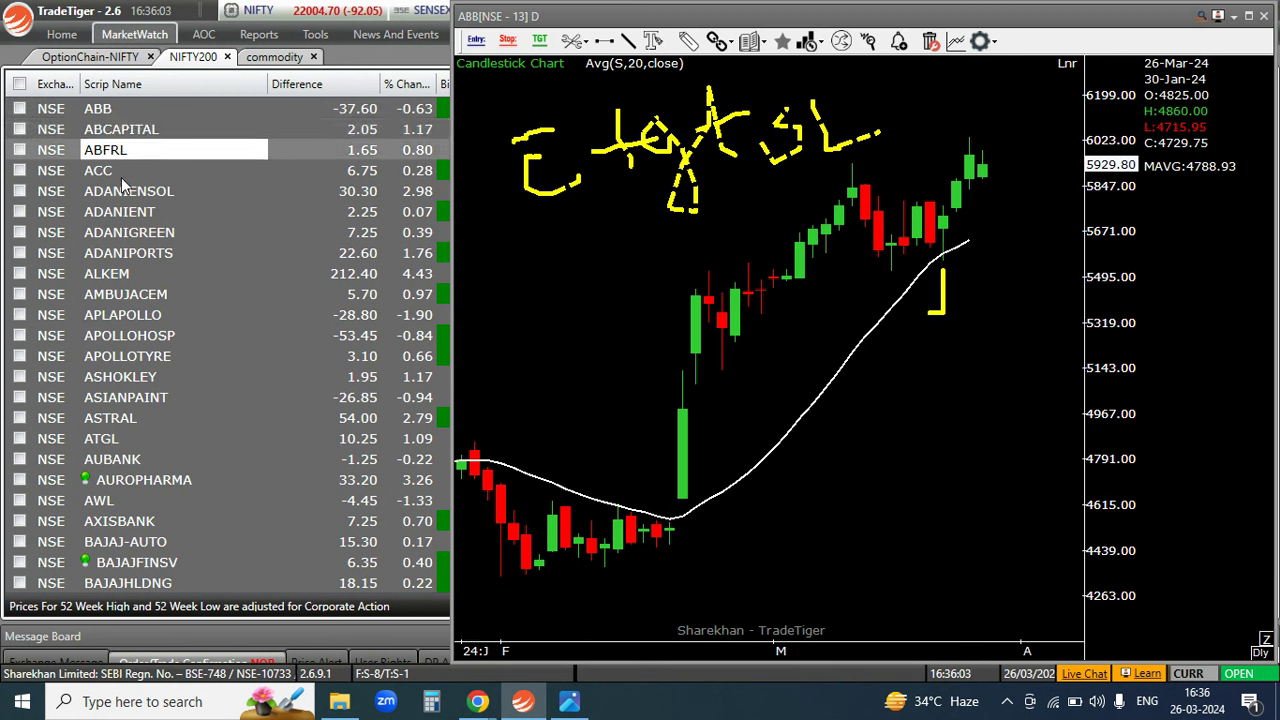
key("Down")
key("Down")
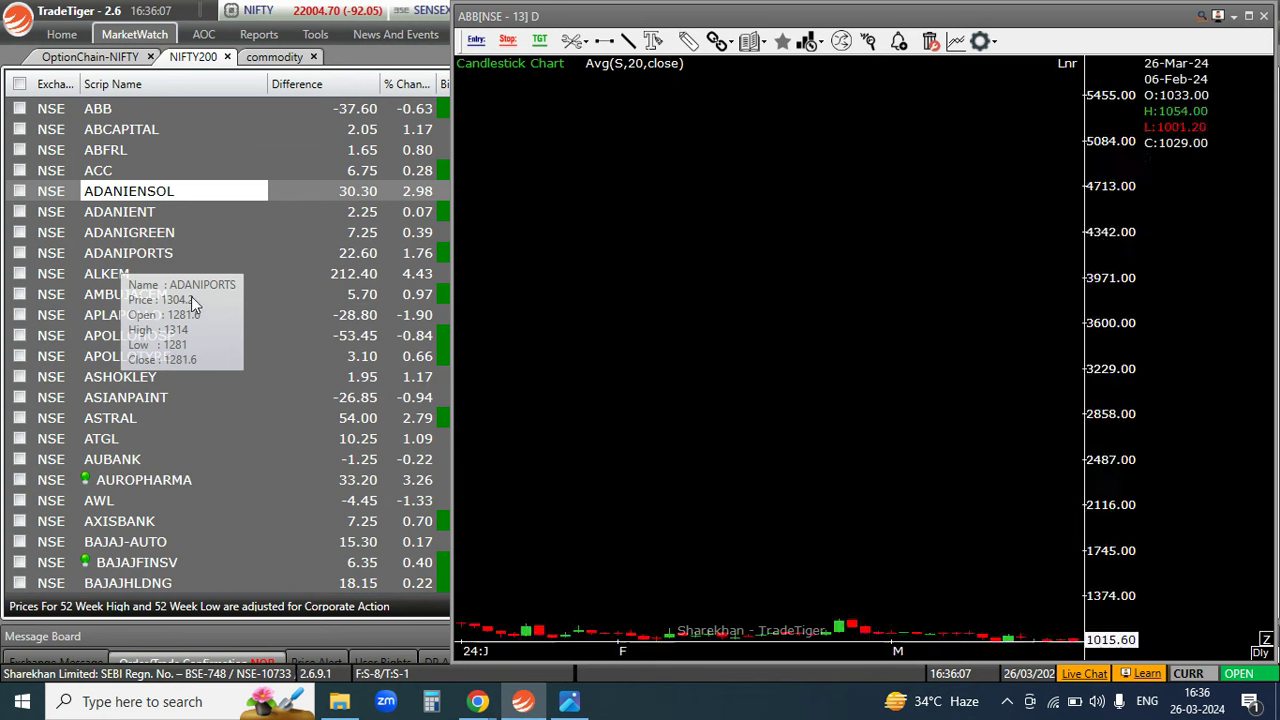
left_click(109, 233)
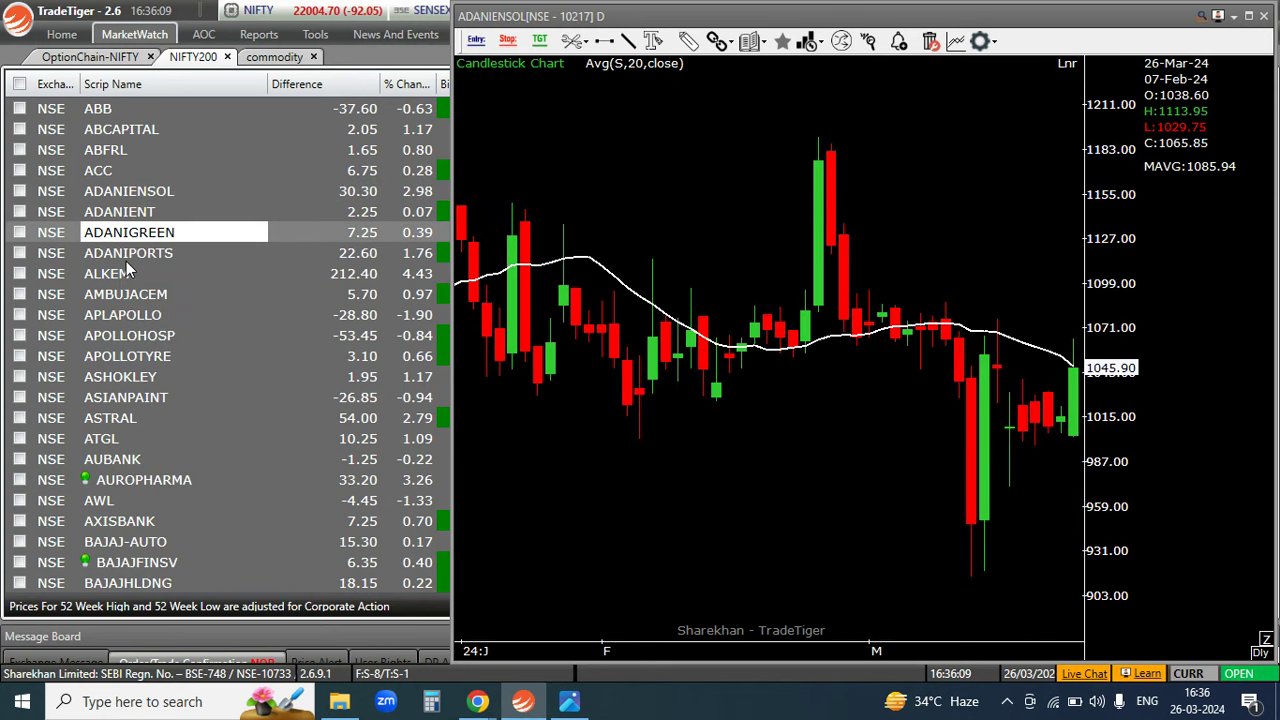
left_click(126, 261)
left_click(123, 278)
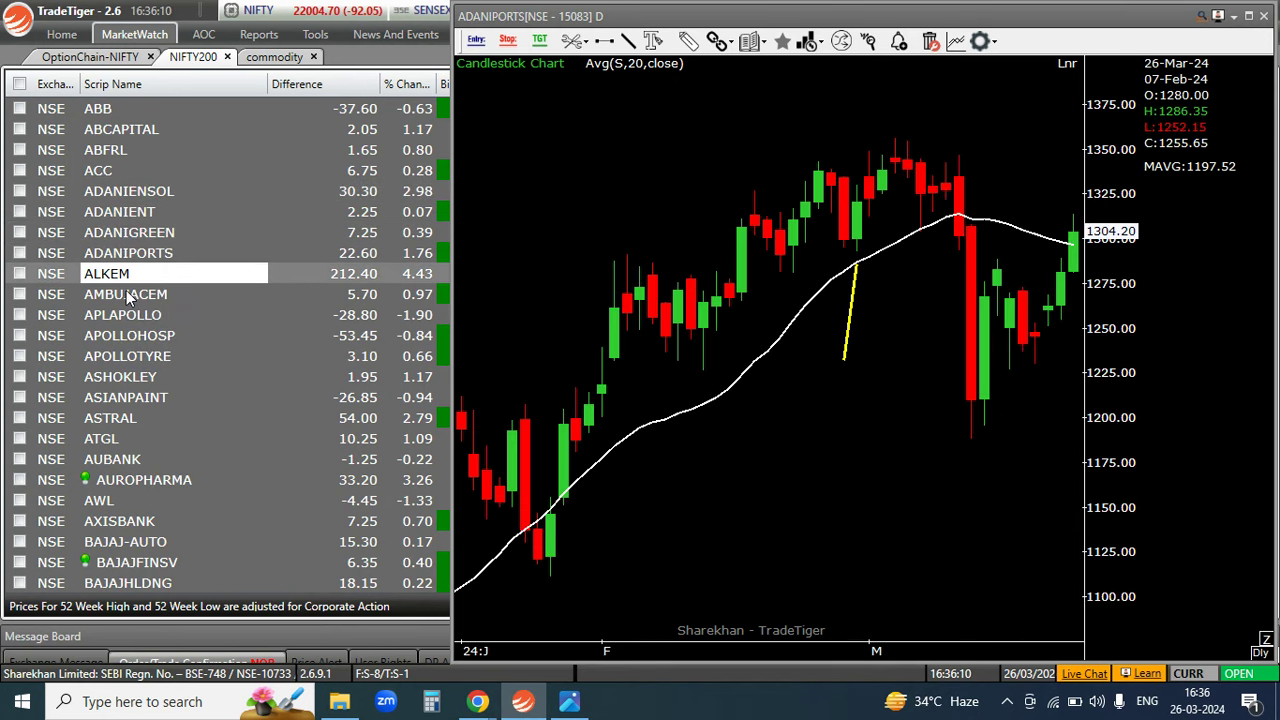
left_click(127, 294)
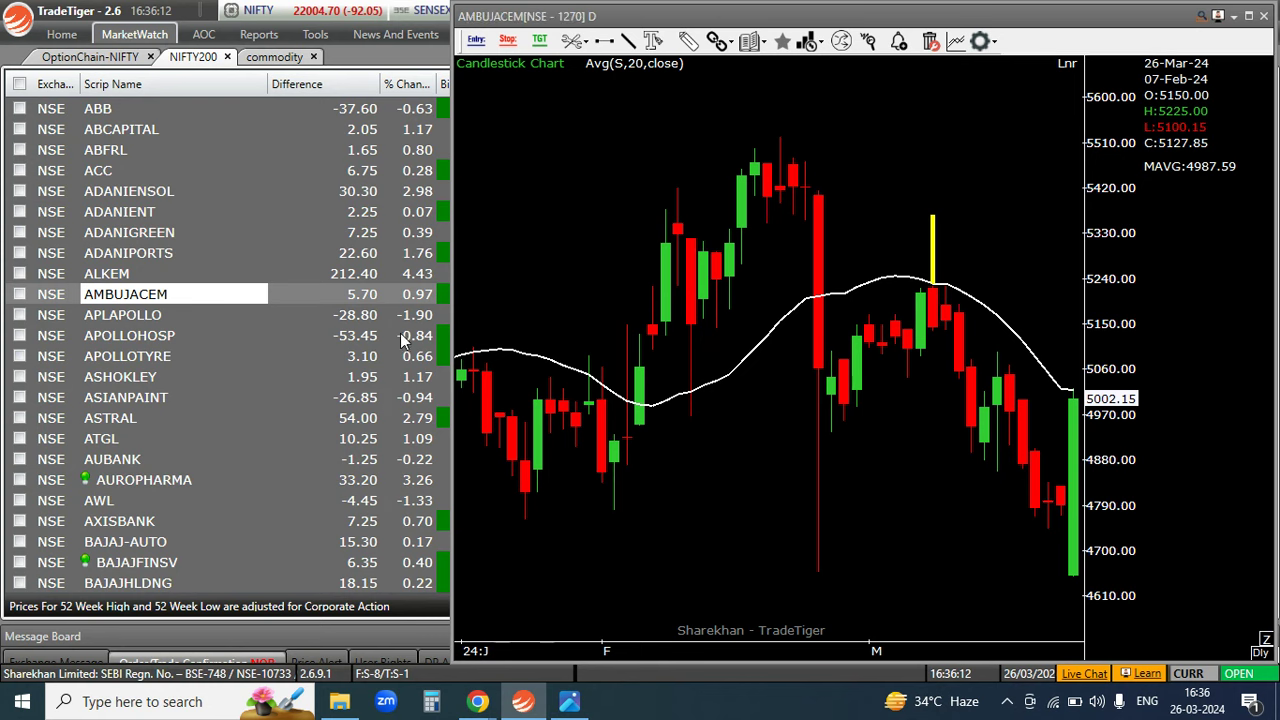
Continue through the NIFTY200 daily charts from APLAPOLLO to ATGL, examining price against the 20-period moving average.
left_click(94, 312)
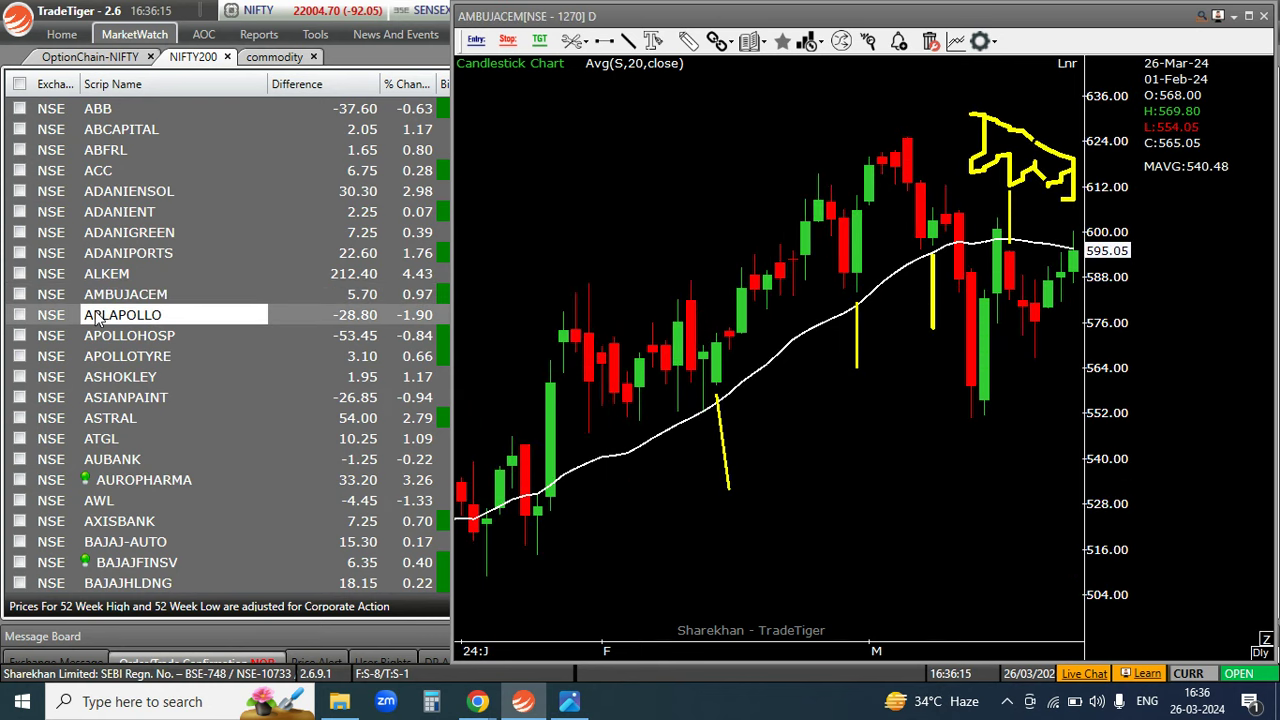
left_click(146, 336)
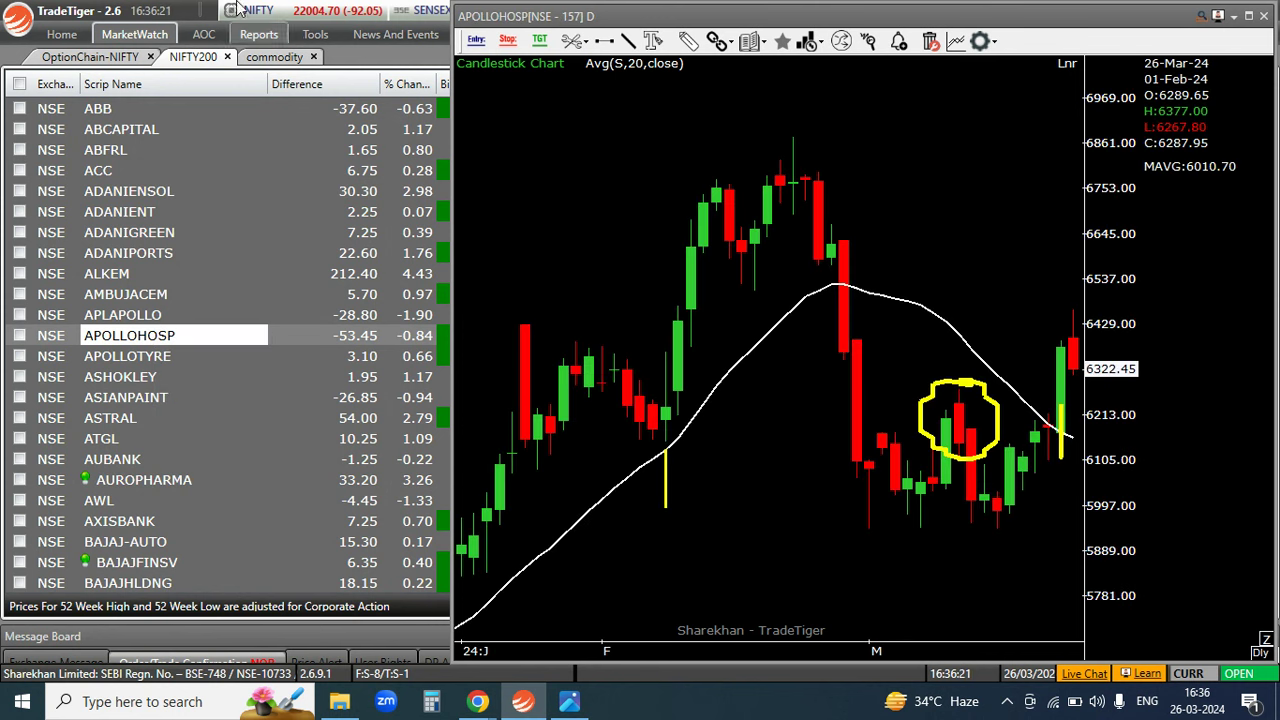
left_click(190, 355)
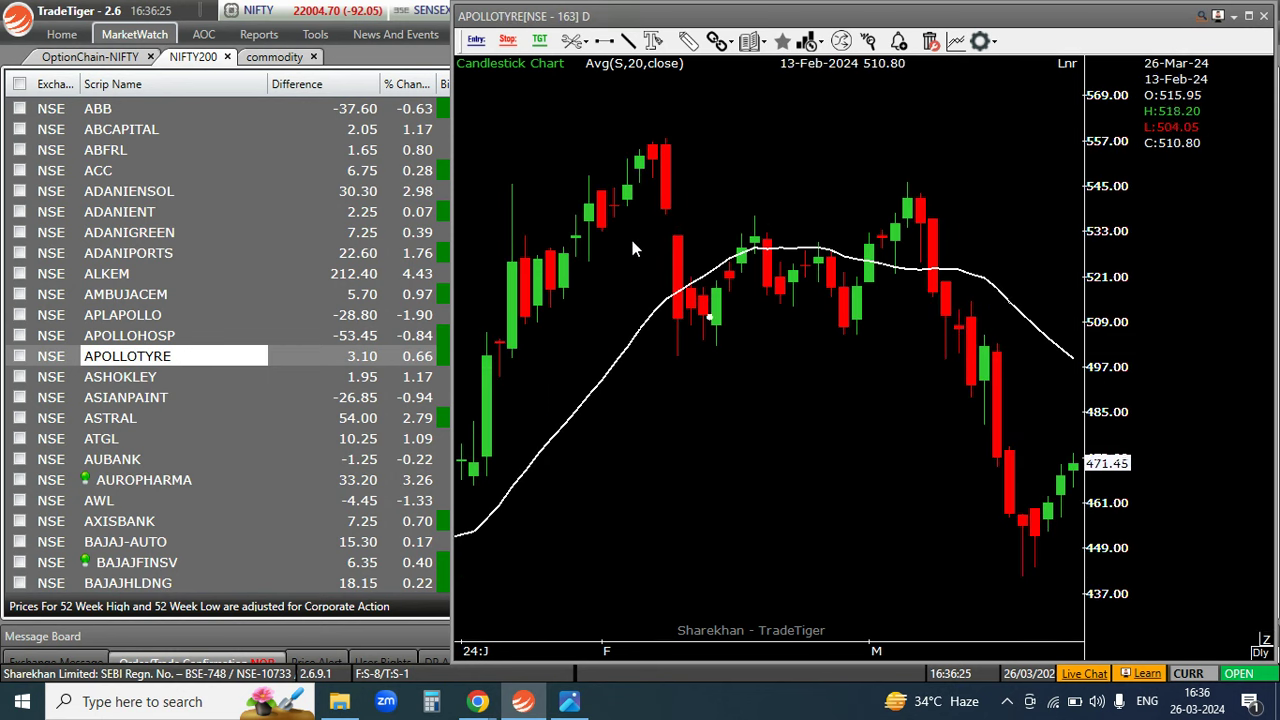
left_click(158, 380)
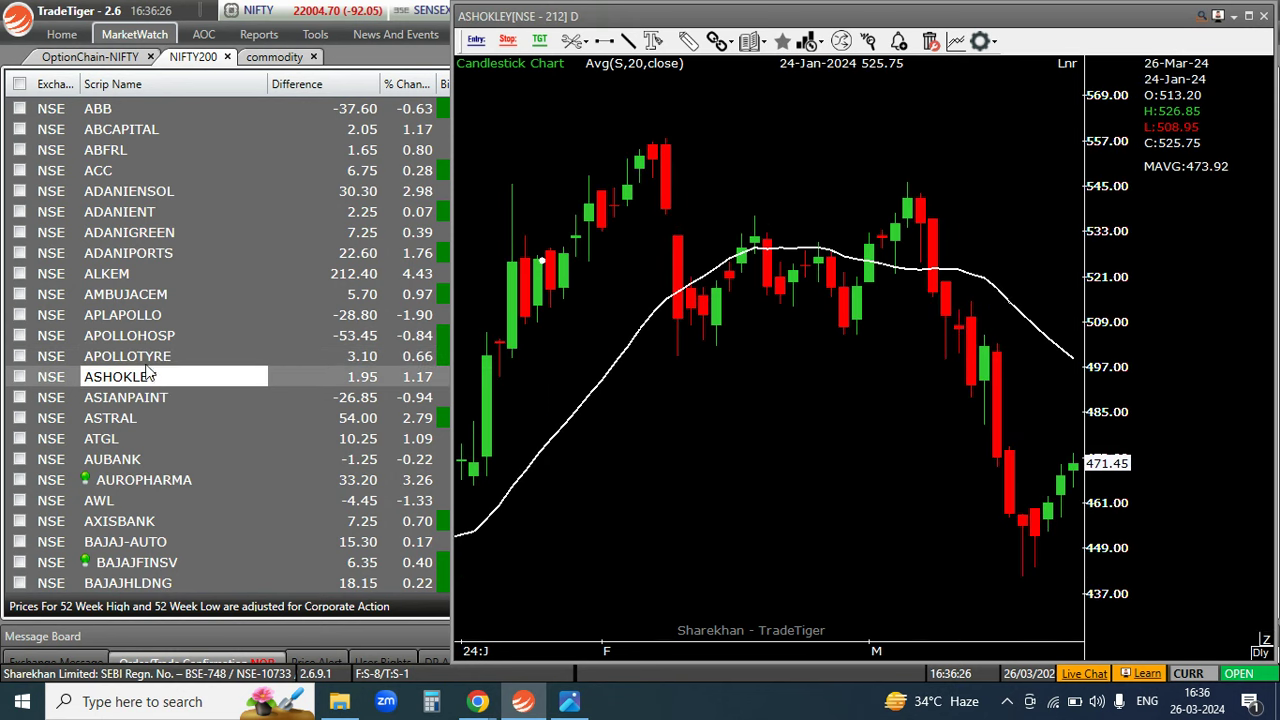
left_click(133, 403)
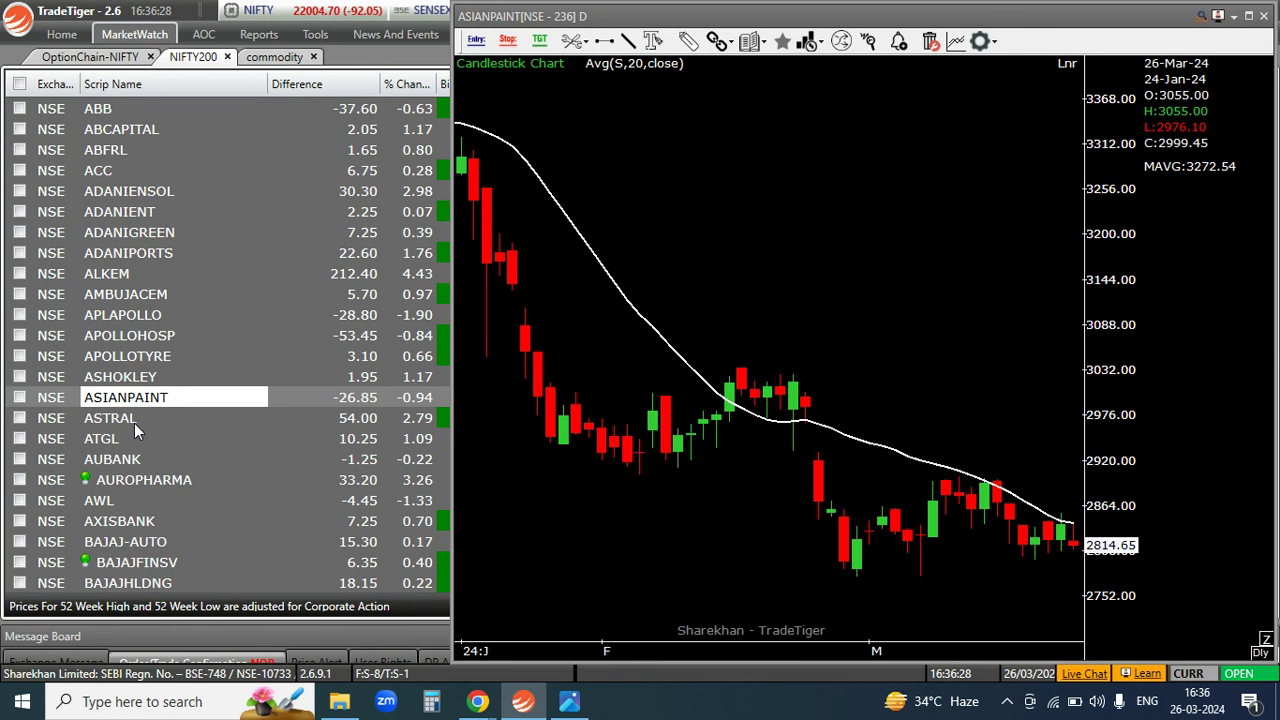
left_click(134, 423)
left_click(132, 440)
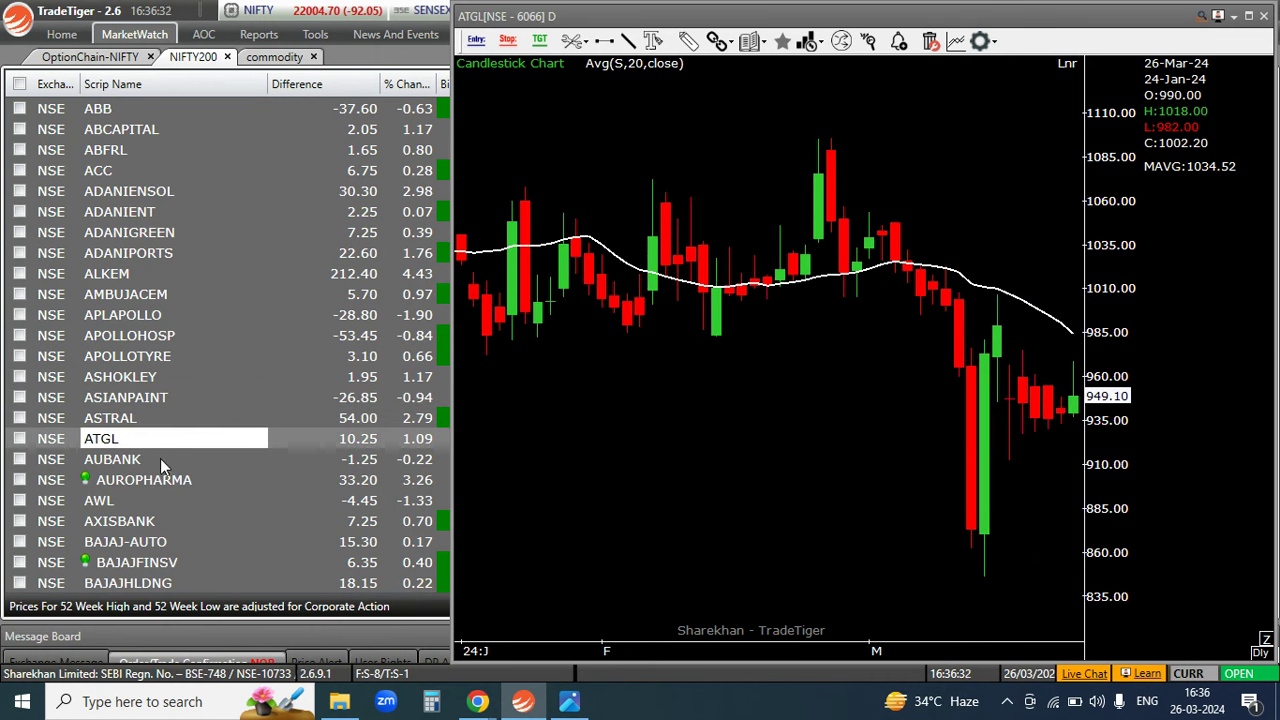
Examine the daily charts of AUBANK, AUROPHARMA, AWL and AXISBANK against the 20-period moving average.
left_click(160, 459)
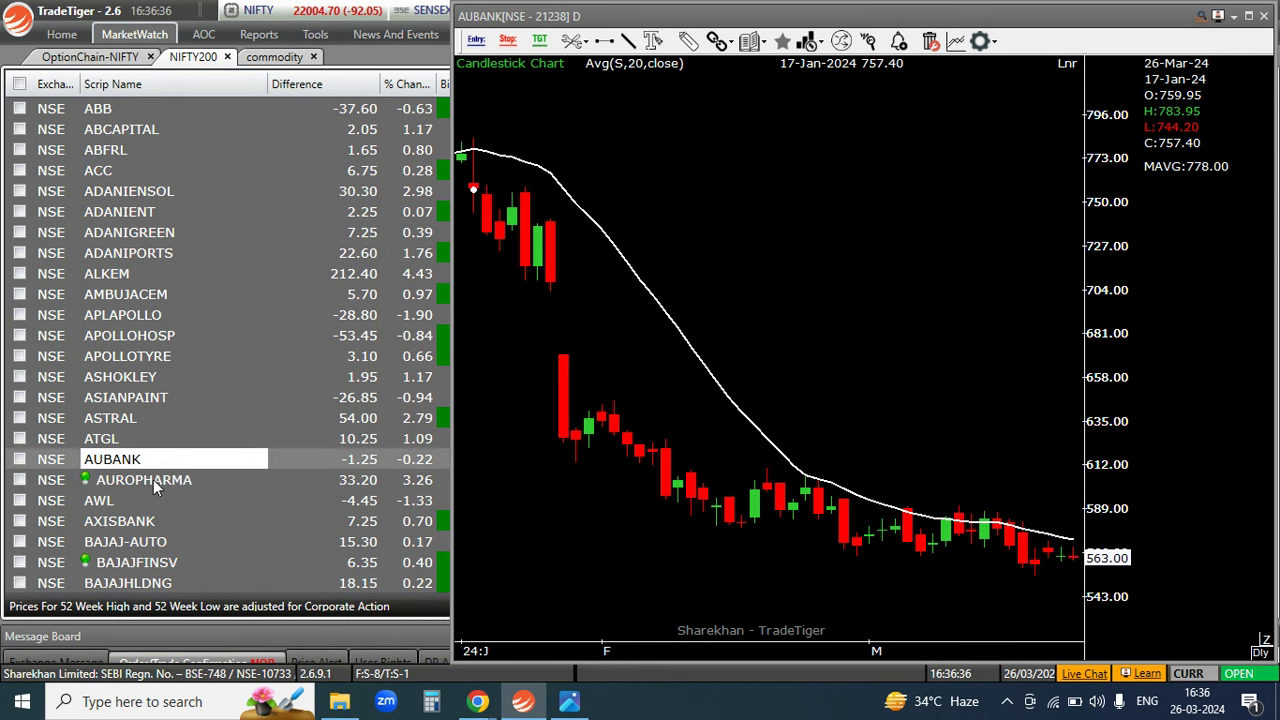
left_click(155, 484)
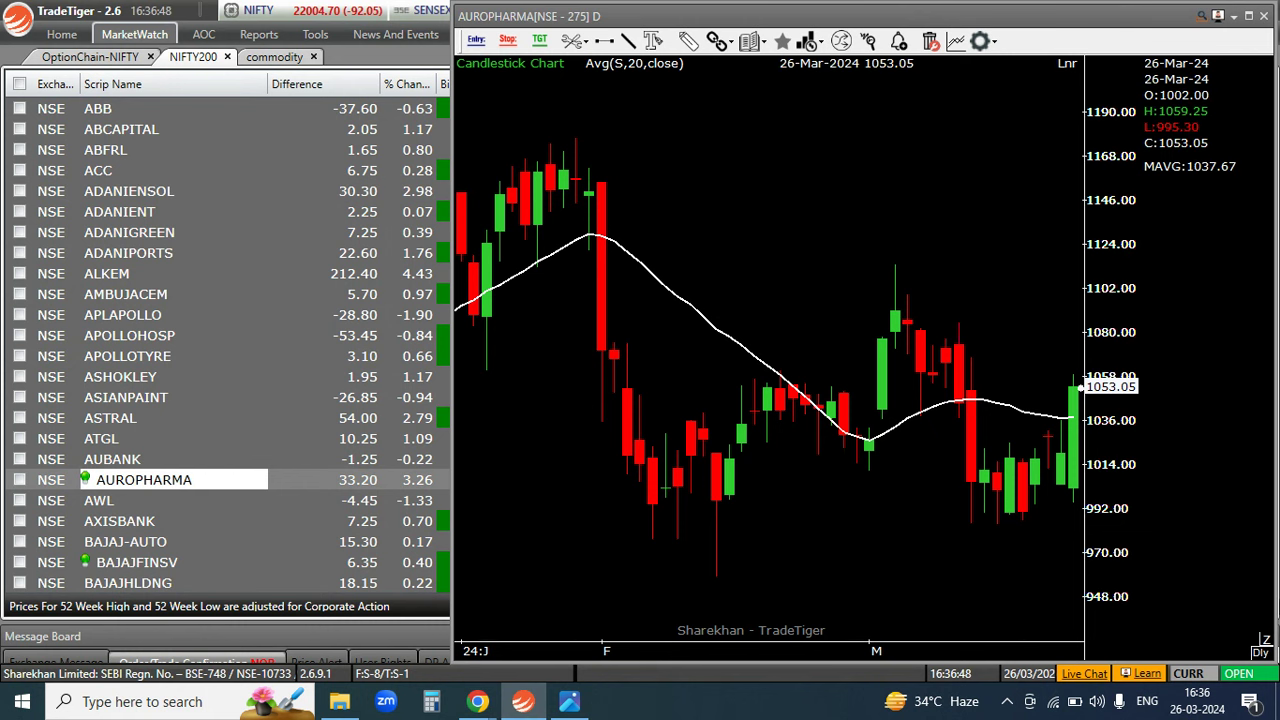
left_click(131, 506)
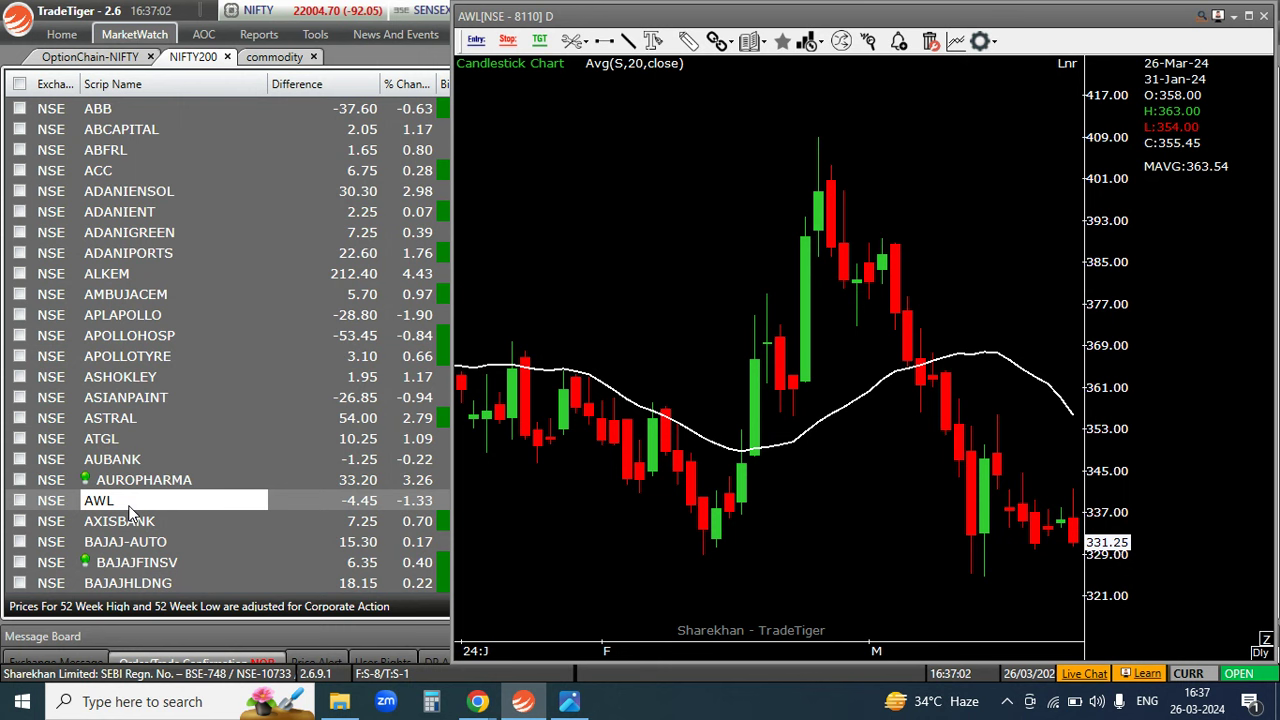
left_click(166, 519)
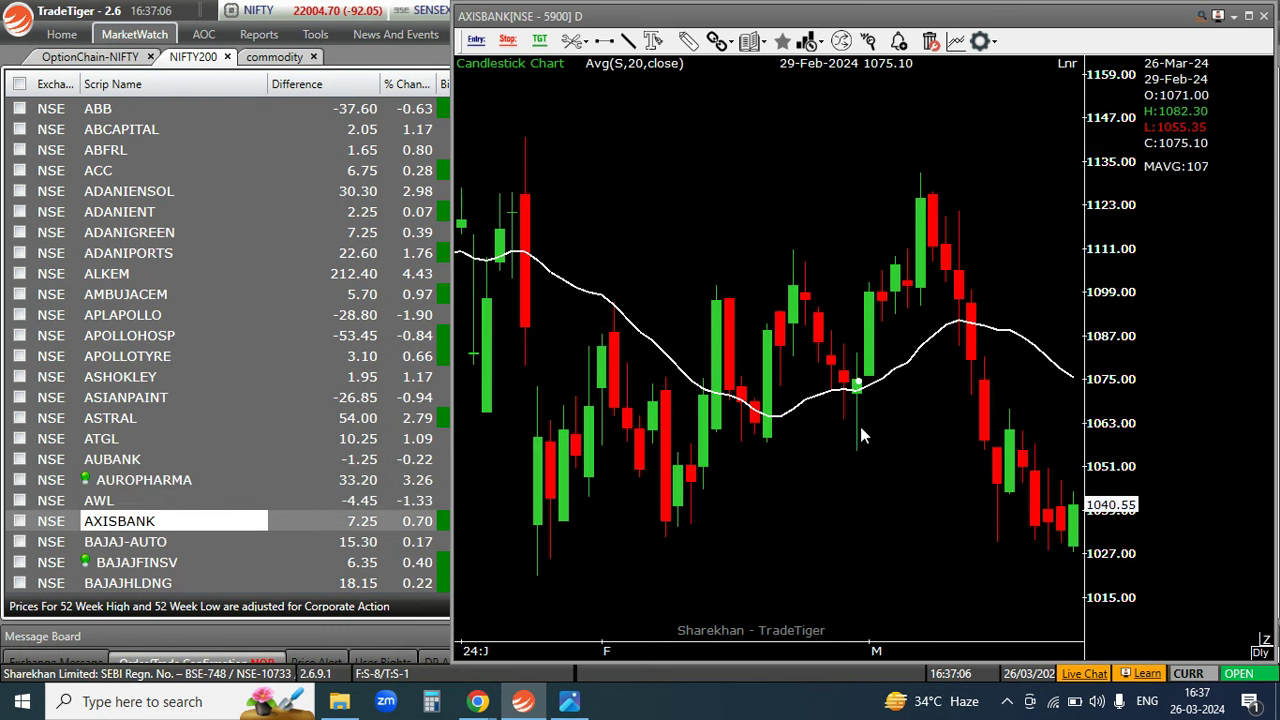
scroll(866, 444, "down", 2)
scroll(922, 455, "up", 2)
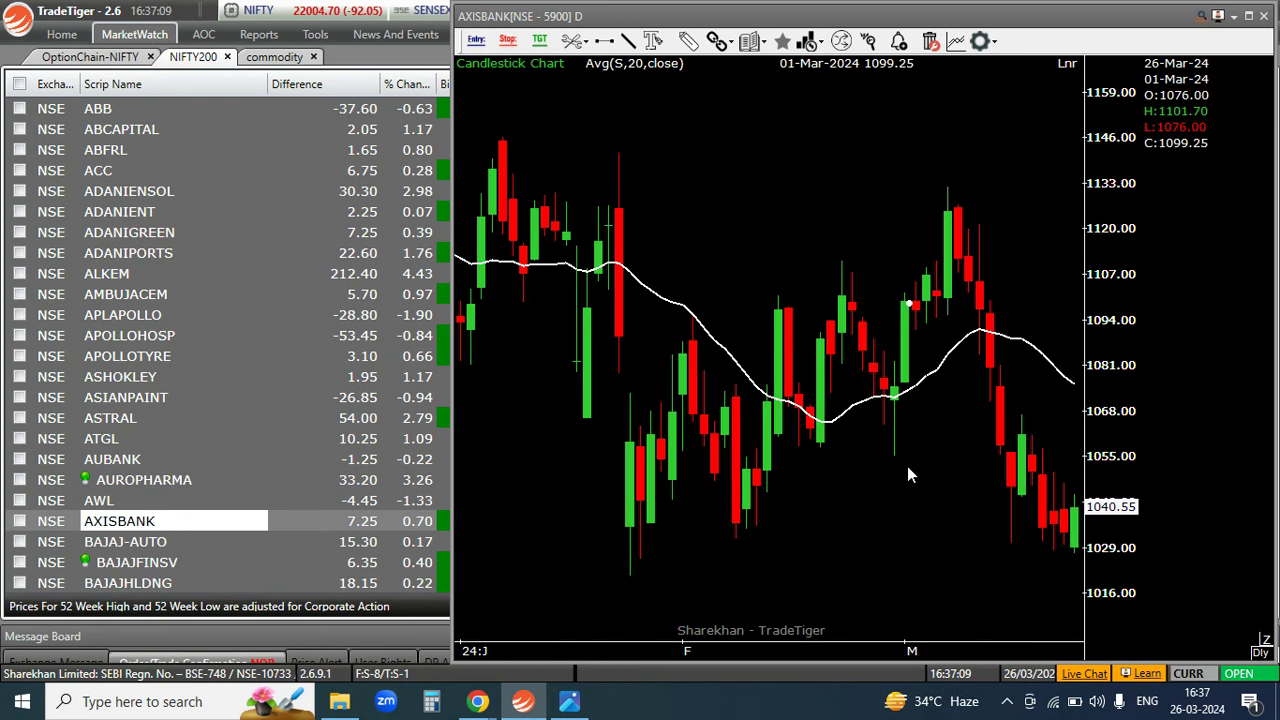
Review the daily charts of BAJAJ-AUTO, APLAPOLLO and APOLLOHOSP, comparing recent candles with the 20-period moving average.
left_click(139, 542)
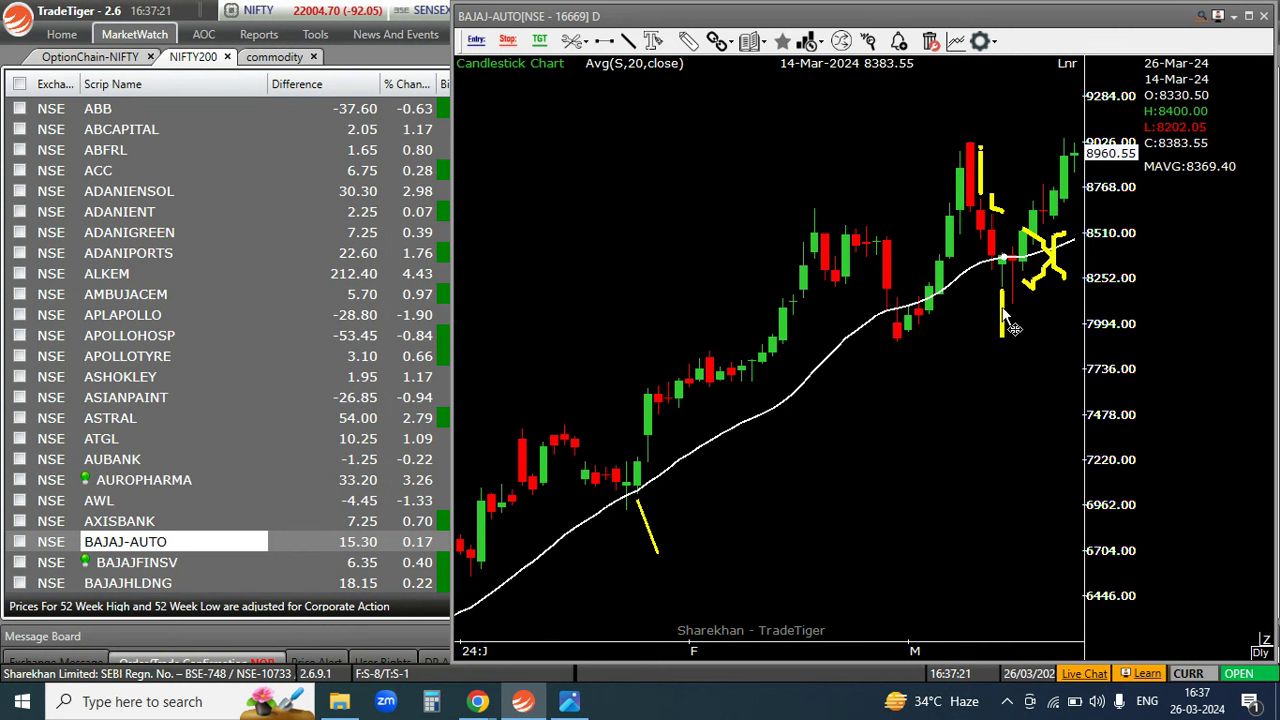
left_click_drag(973, 405, 946, 406)
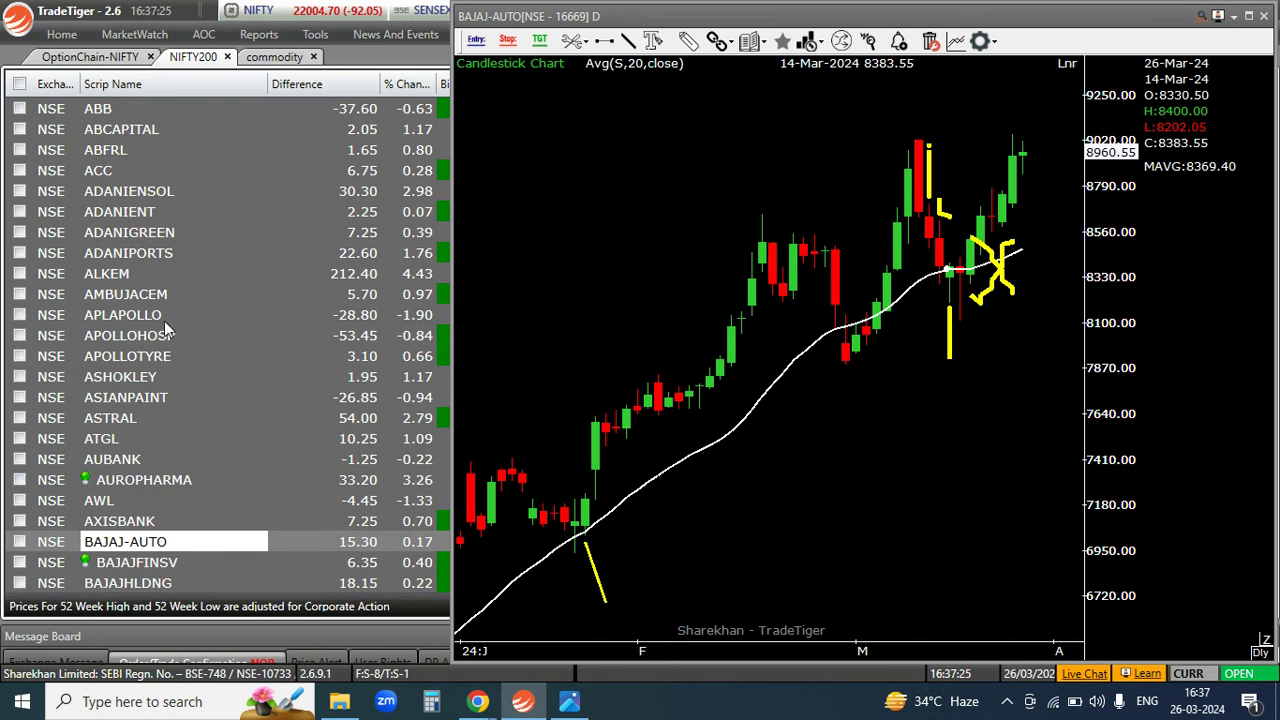
left_click(190, 316)
left_click_drag(819, 287, 747, 283)
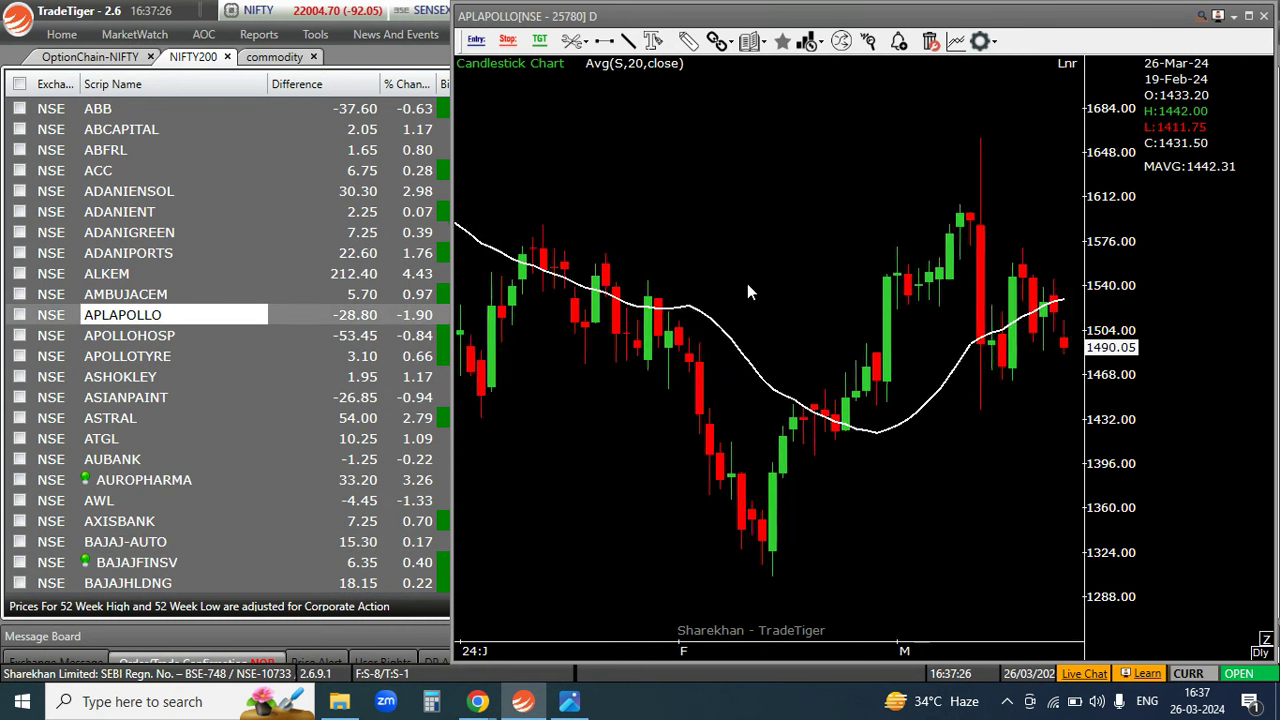
left_click(131, 336)
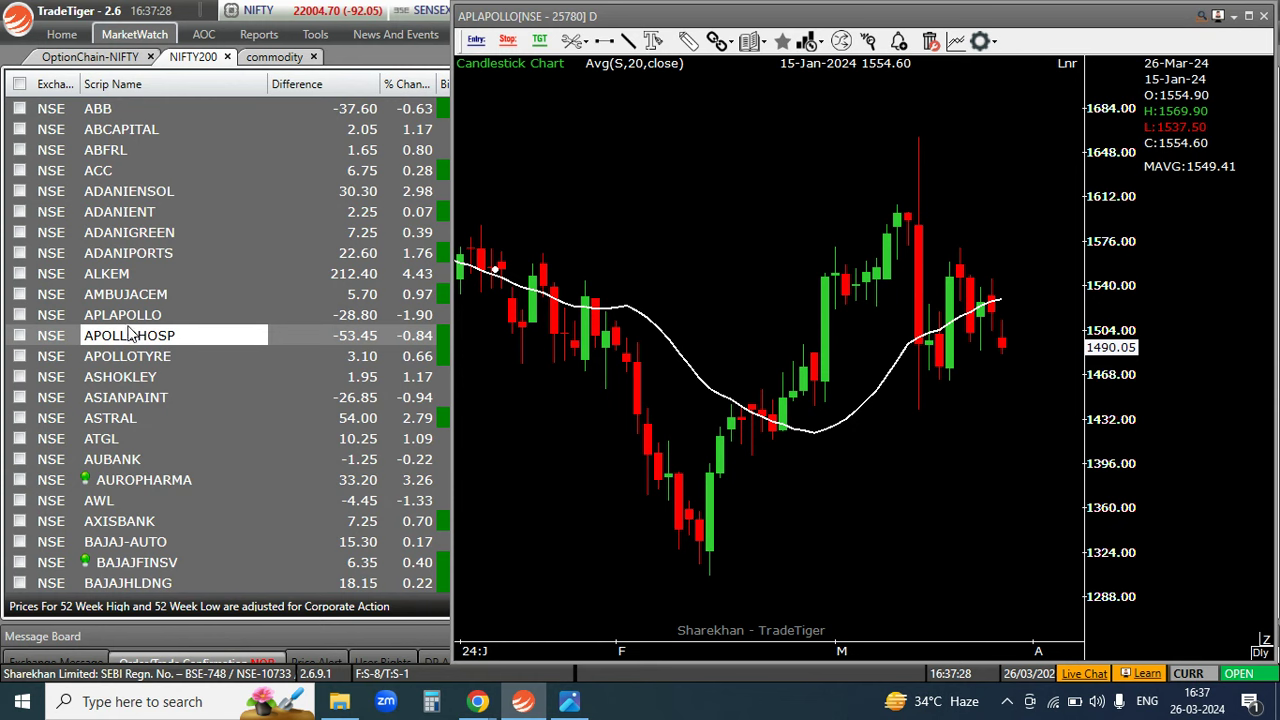
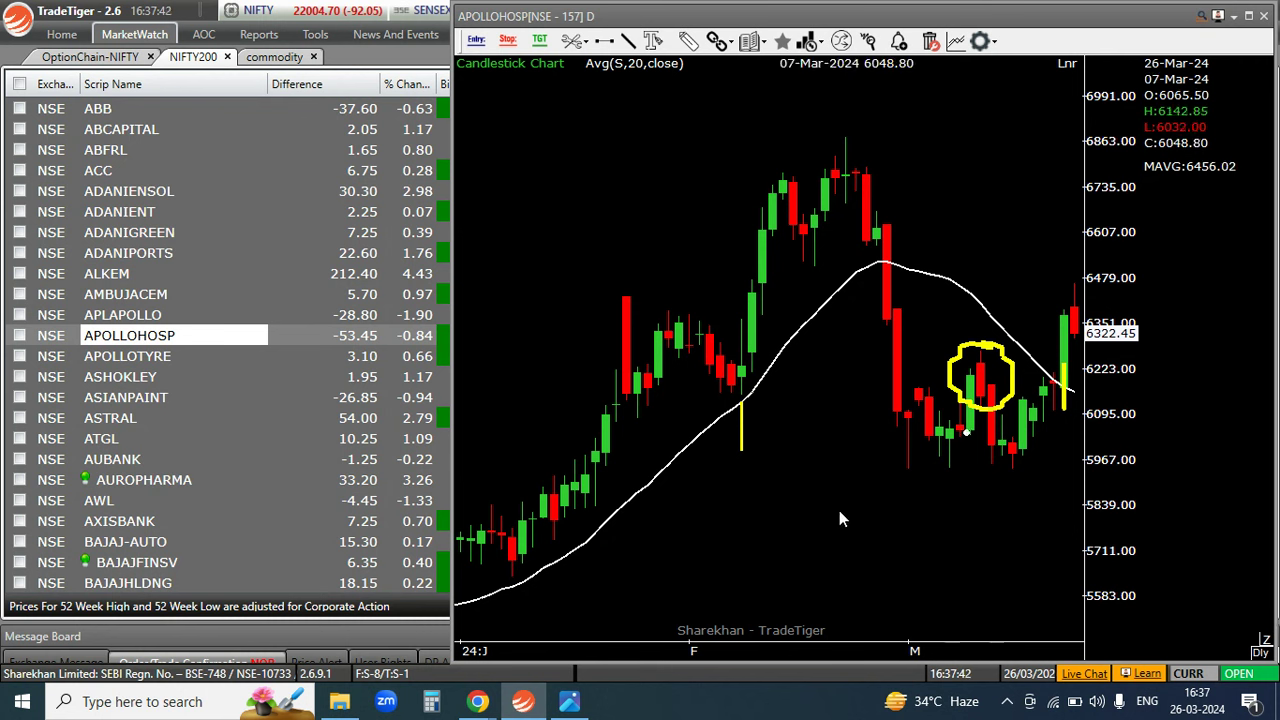
mouse_move(157, 361)
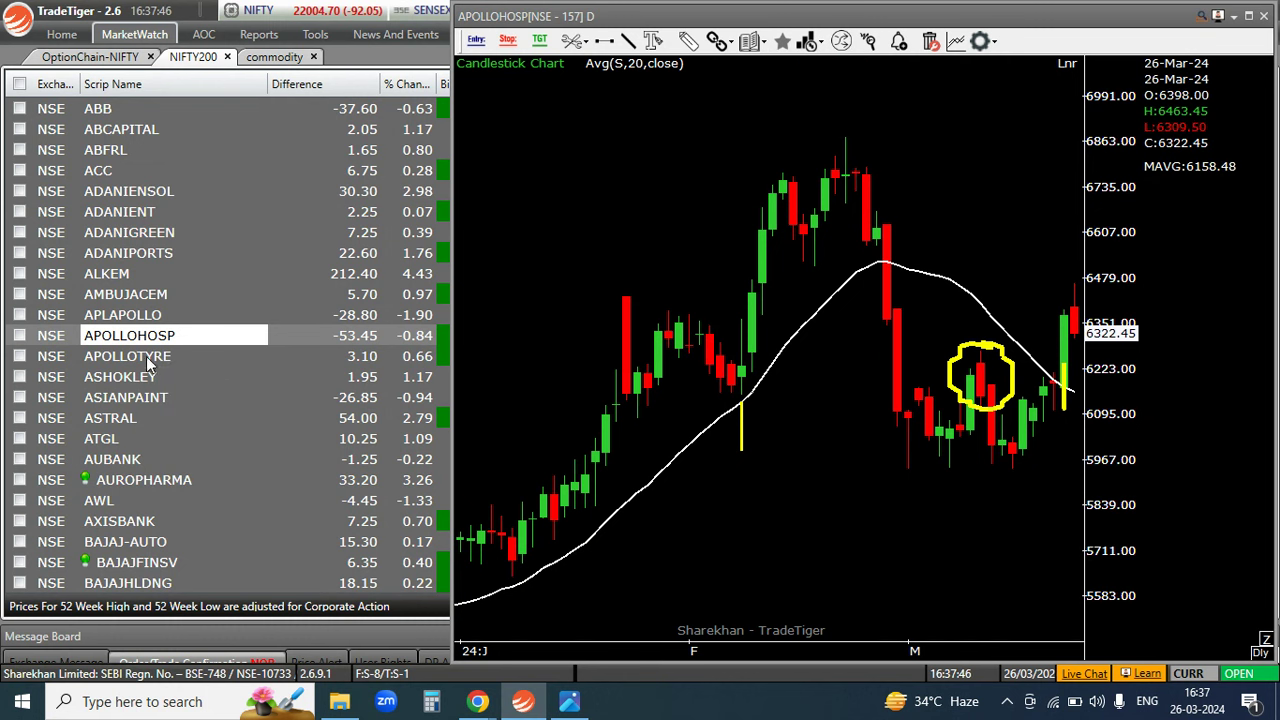
Move further down the NIFTY200 watchlist and examine the BANKINDIA daily chart's sideways range since February.
left_click(146, 299)
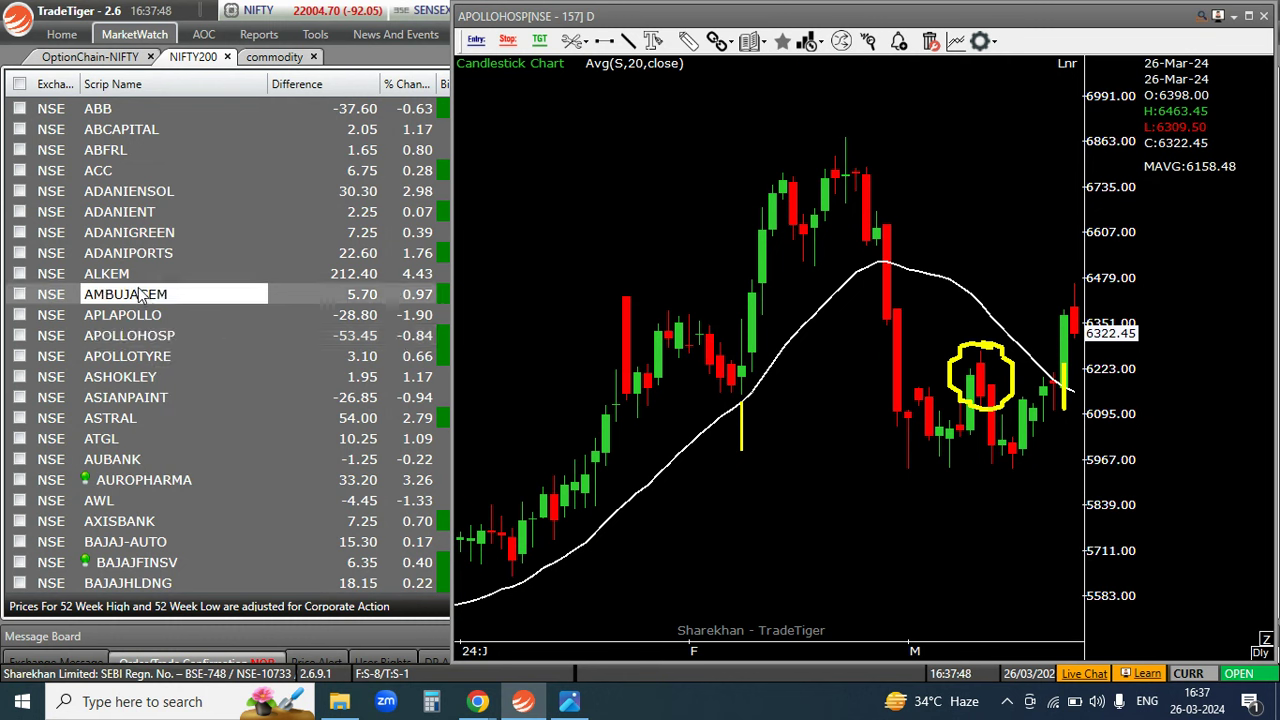
key("b")
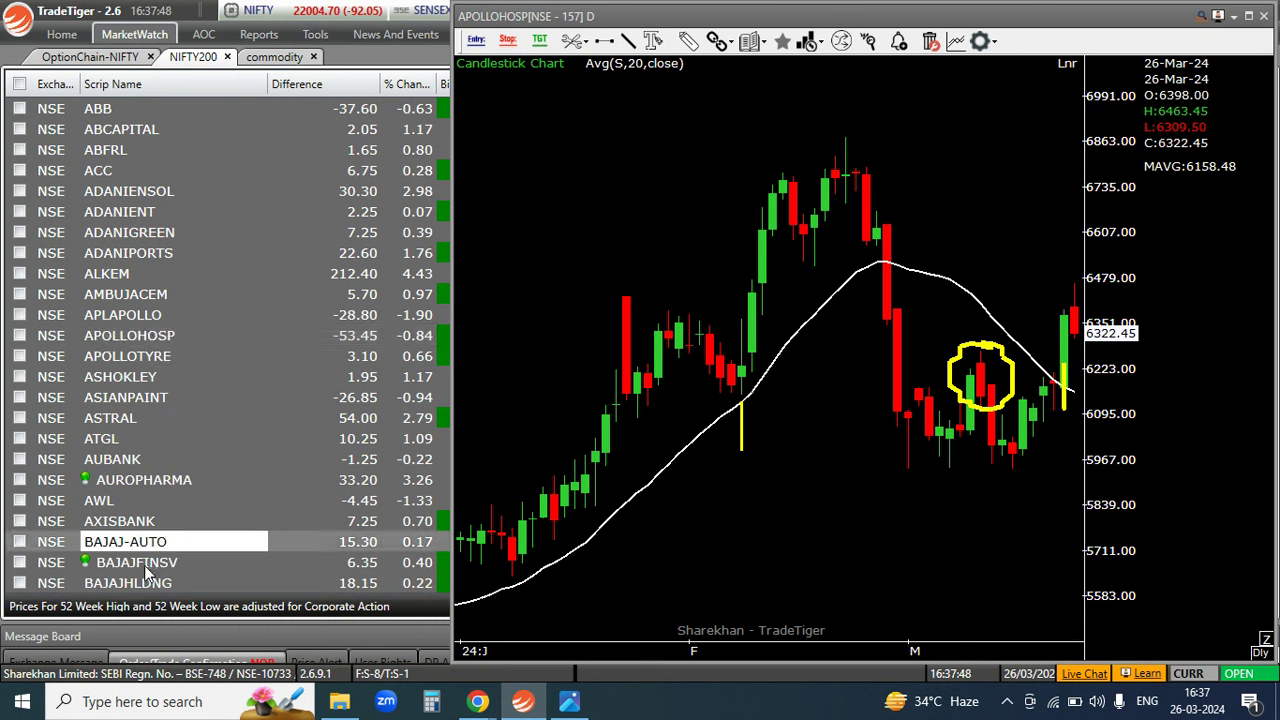
key("Down")
key("Down")
key("Down")
key("Down")
key("Down")
key("Down")
key("Down")
key("Down")
key("Down")
key("Down")
key("Down")
key("Down")
key("Down")
key("Down")
key("Down")
key("Down")
key("Down")
key("Down")
key("Down")
key("Down")
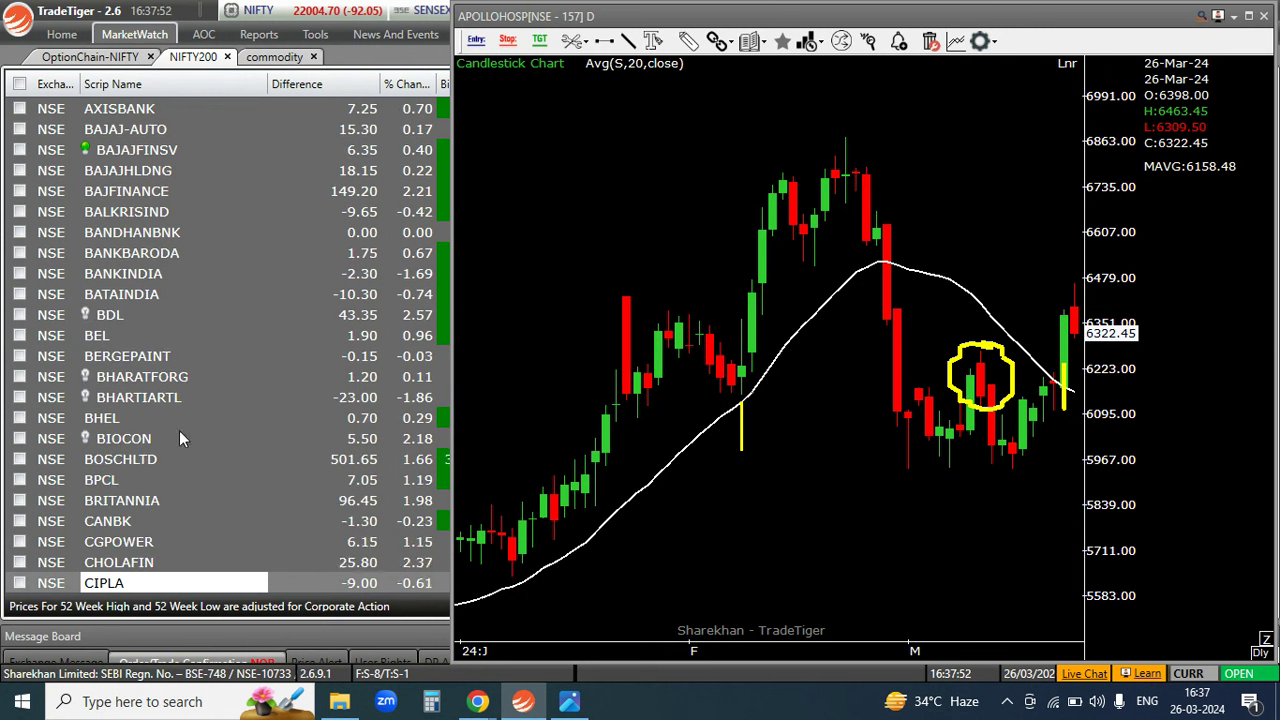
left_click(134, 273)
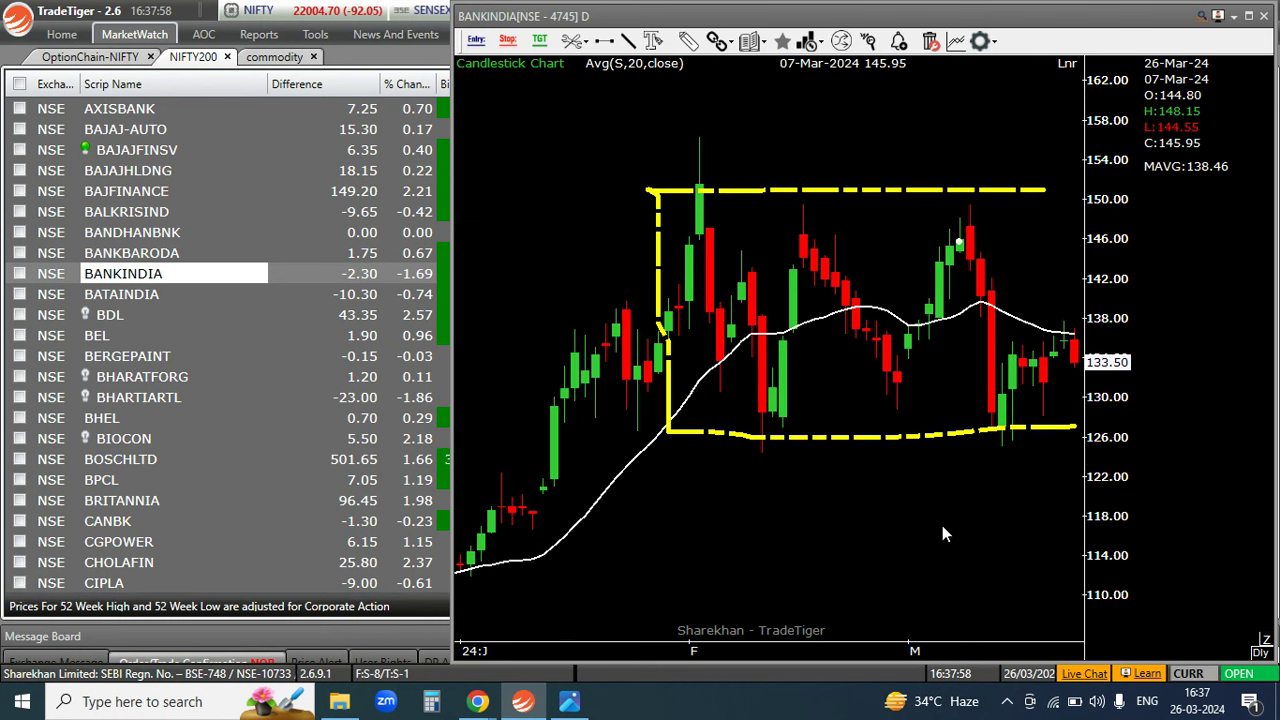
scroll(820, 525, "up", 3)
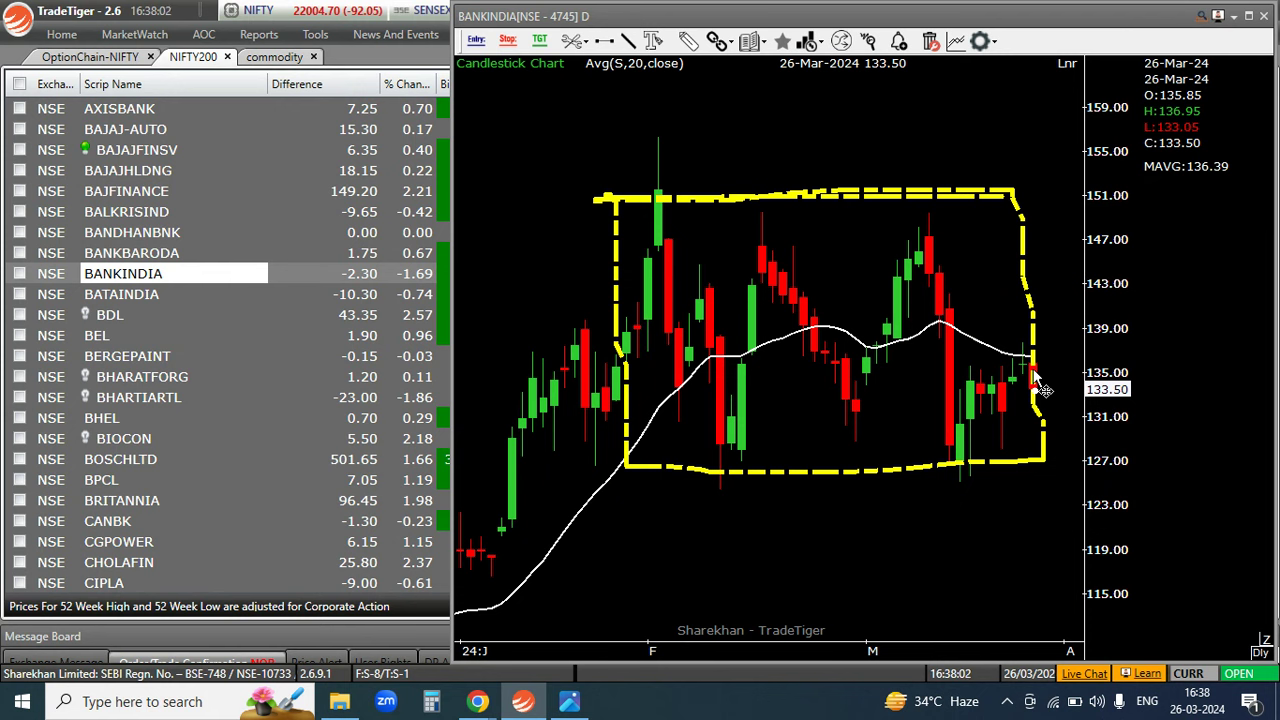
Delete the hand-drawn box around the BANKINDIA candles and draw a short vertical line above the latest candle, from about 141 to 138.
left_click(1038, 378)
key("Delete")
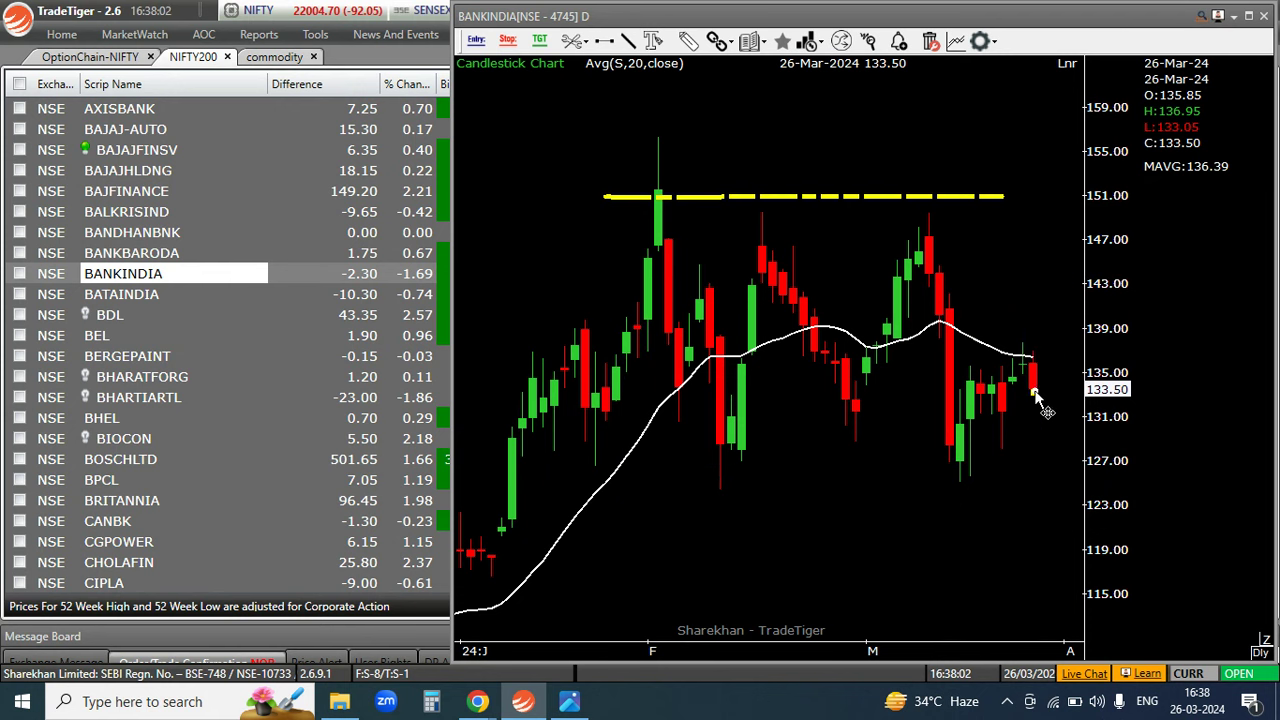
left_click(628, 41)
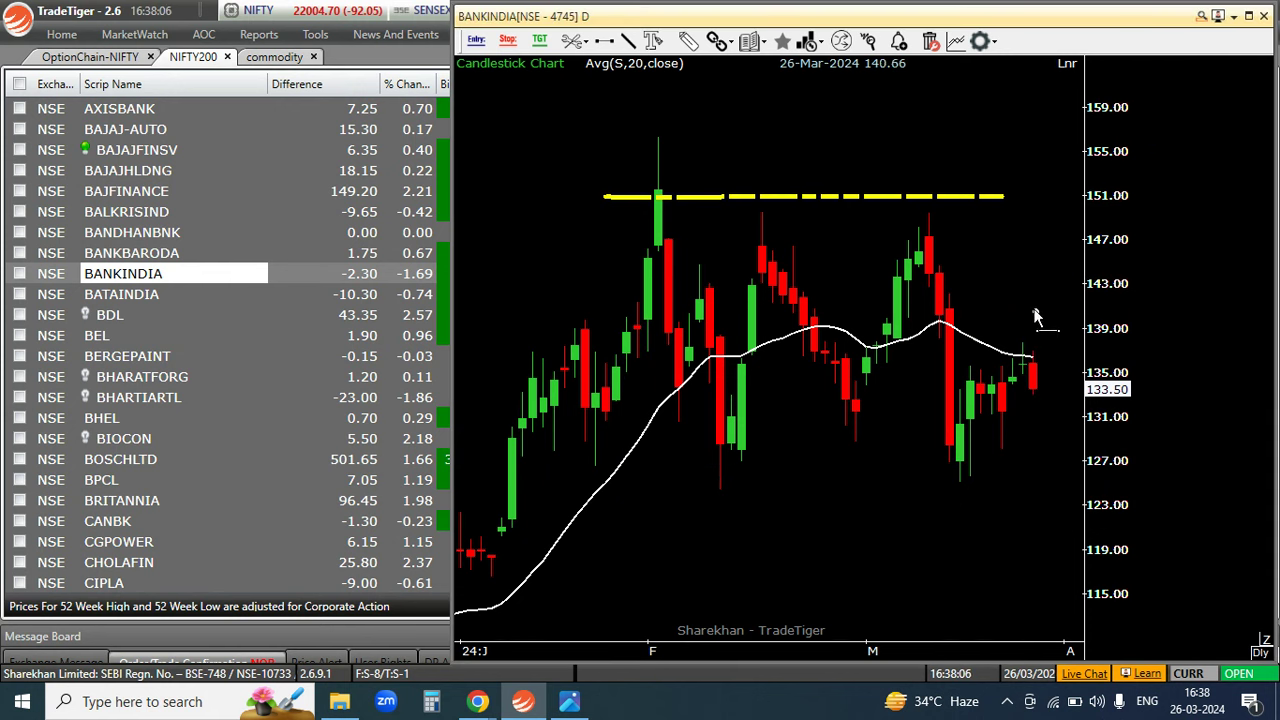
left_click_drag(1034, 305, 1034, 340)
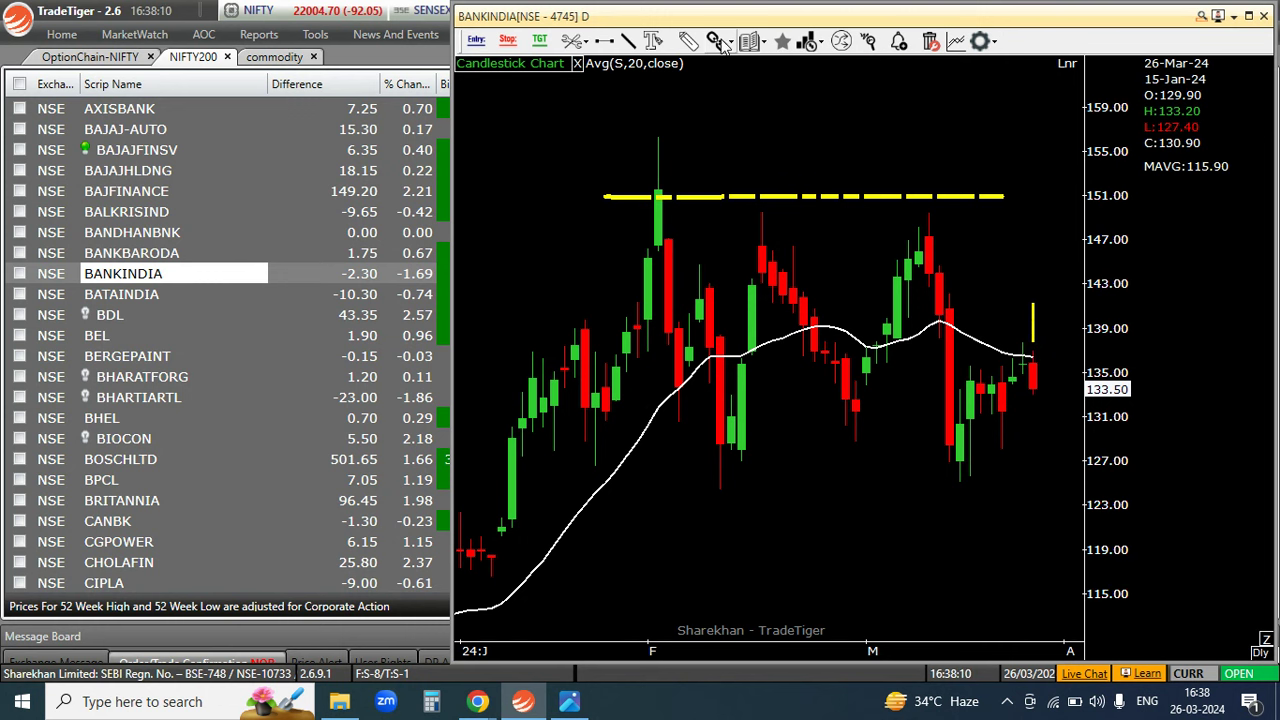
Outline the BANKINDIA sideways range with the pencil, enclosing the candles between about 151 and 125.
mouse_move(613, 197)
left_mouse_down()
mouse_move(1027, 200)
mouse_move(1070, 422)
mouse_move(961, 471)
mouse_move(730, 492)
mouse_move(601, 455)
mouse_move(574, 292)
mouse_move(590, 219)
mouse_move(683, 197)
left_mouse_up()
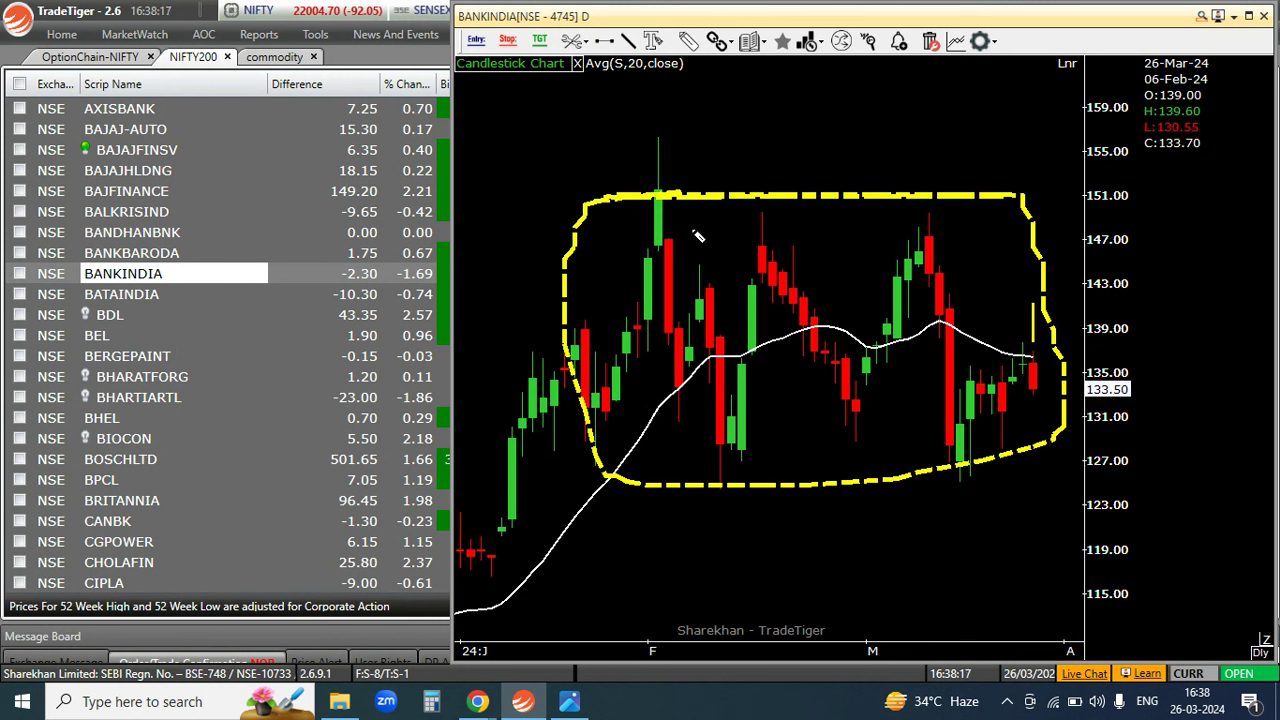
right_click(750, 127)
key("Escape")
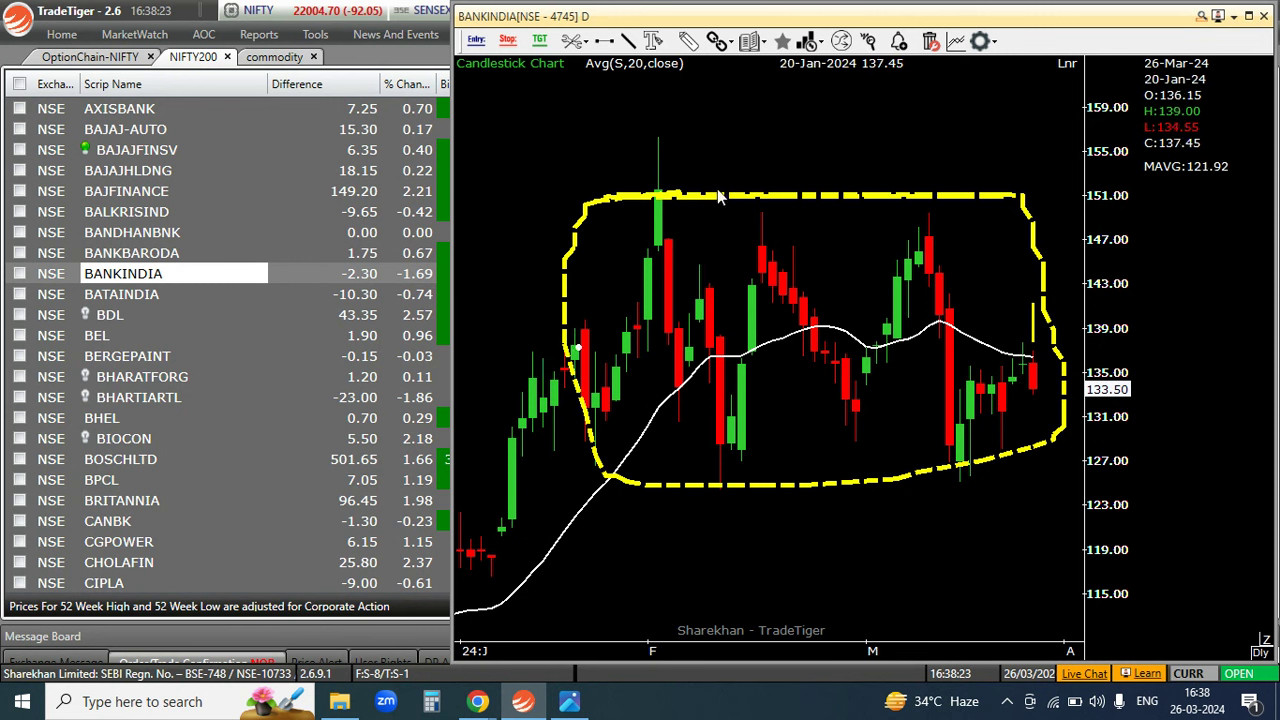
right_click(884, 505)
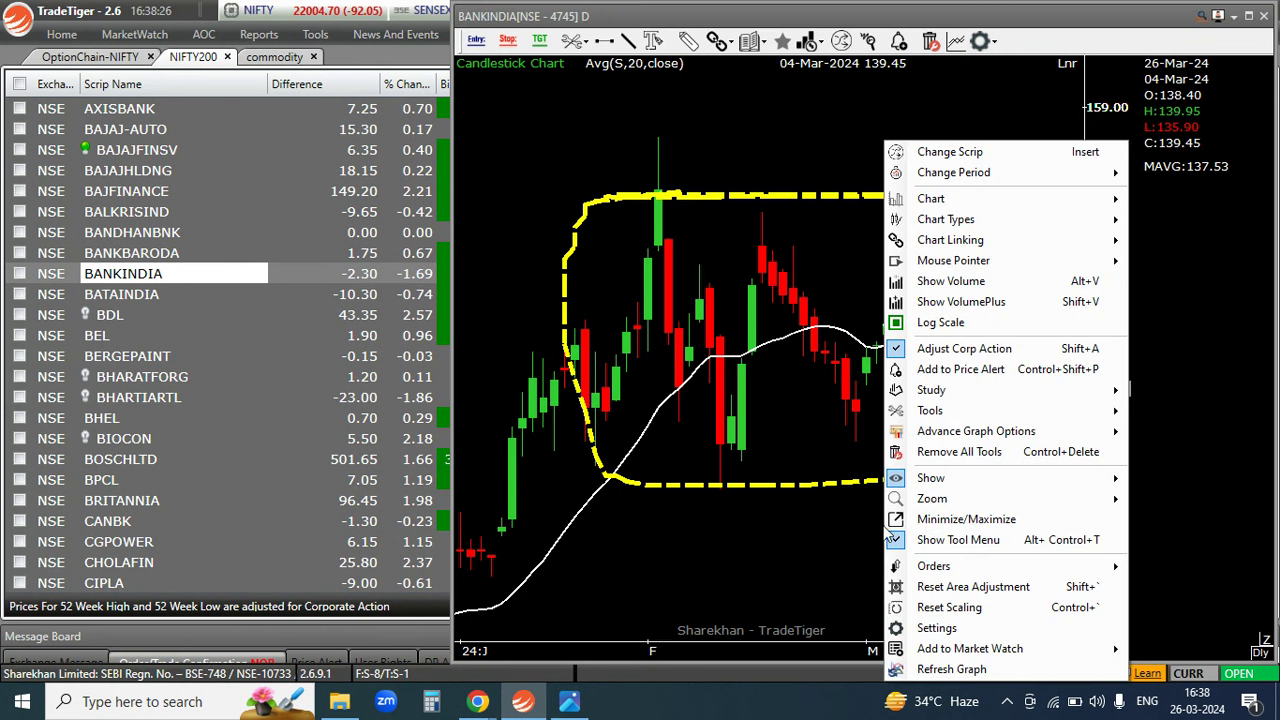
left_click(830, 546)
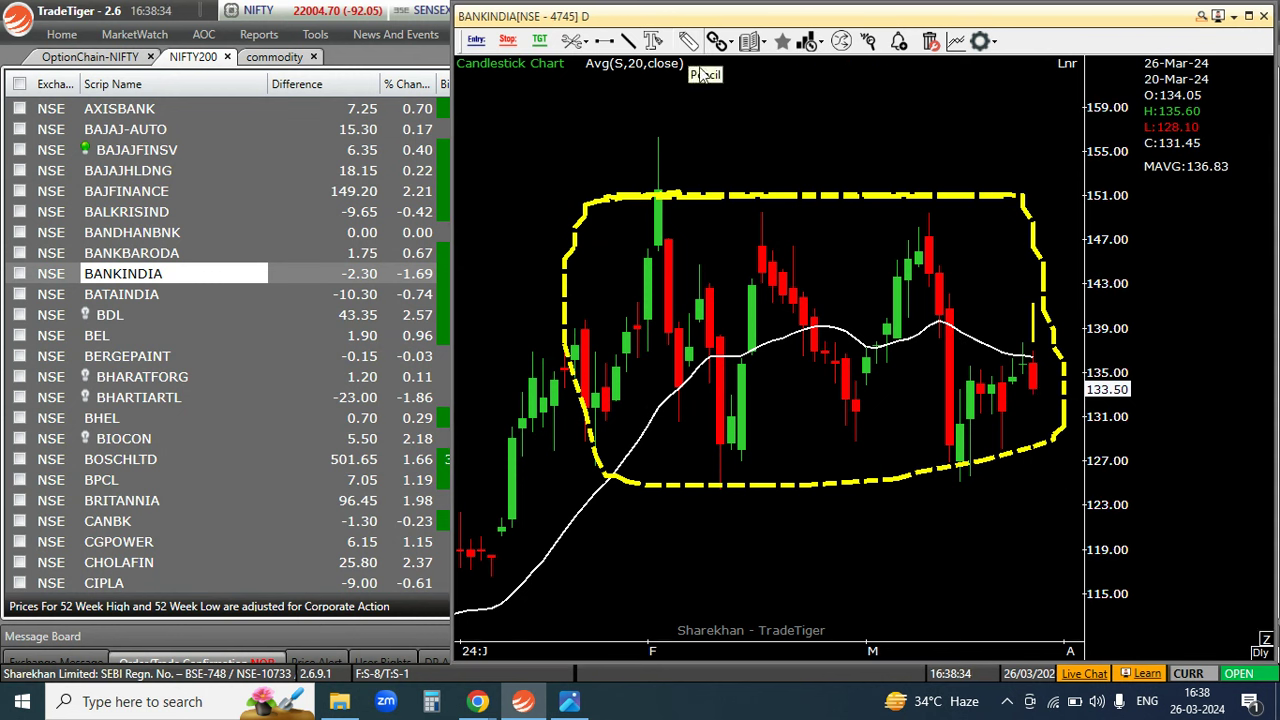
Sketch a small looping curve crossed by a short vertical stroke in the empty area above the BANKINDIA range.
mouse_move(826, 96)
left_mouse_down()
mouse_move(880, 102)
mouse_move(950, 150)
left_mouse_up()
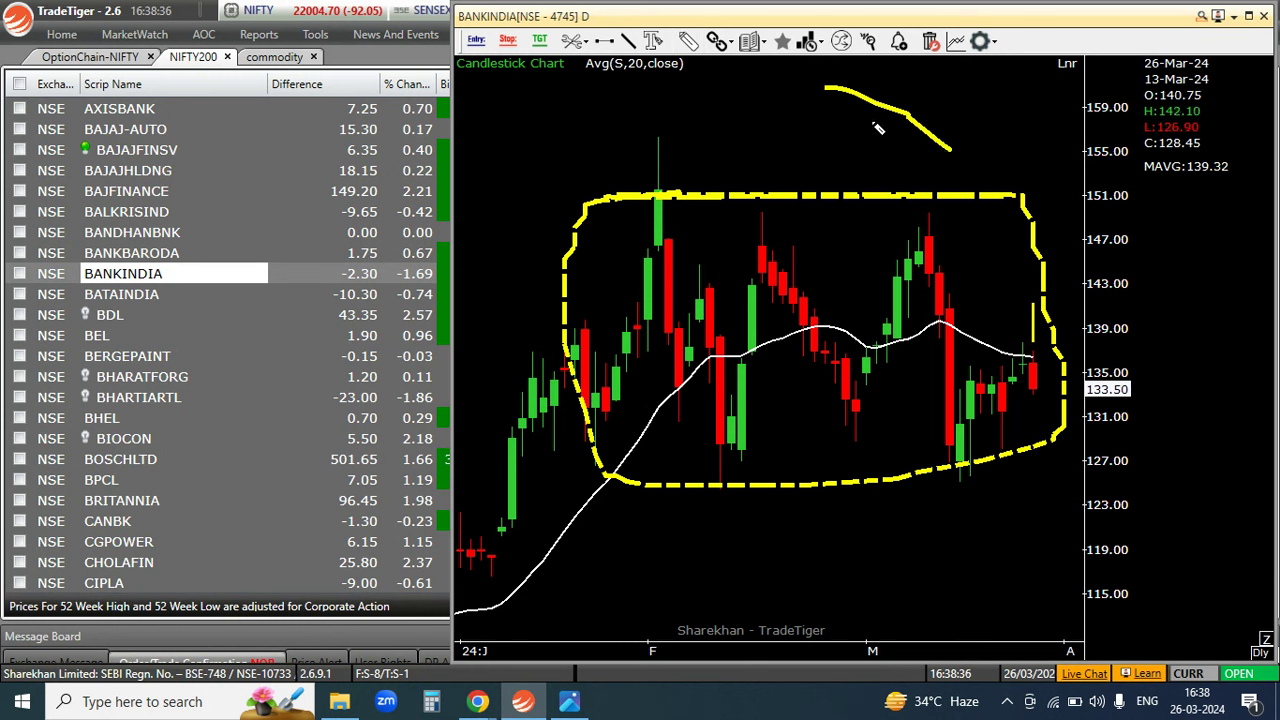
mouse_move(866, 132)
left_mouse_down()
mouse_move(897, 92)
mouse_move(905, 127)
left_mouse_up()
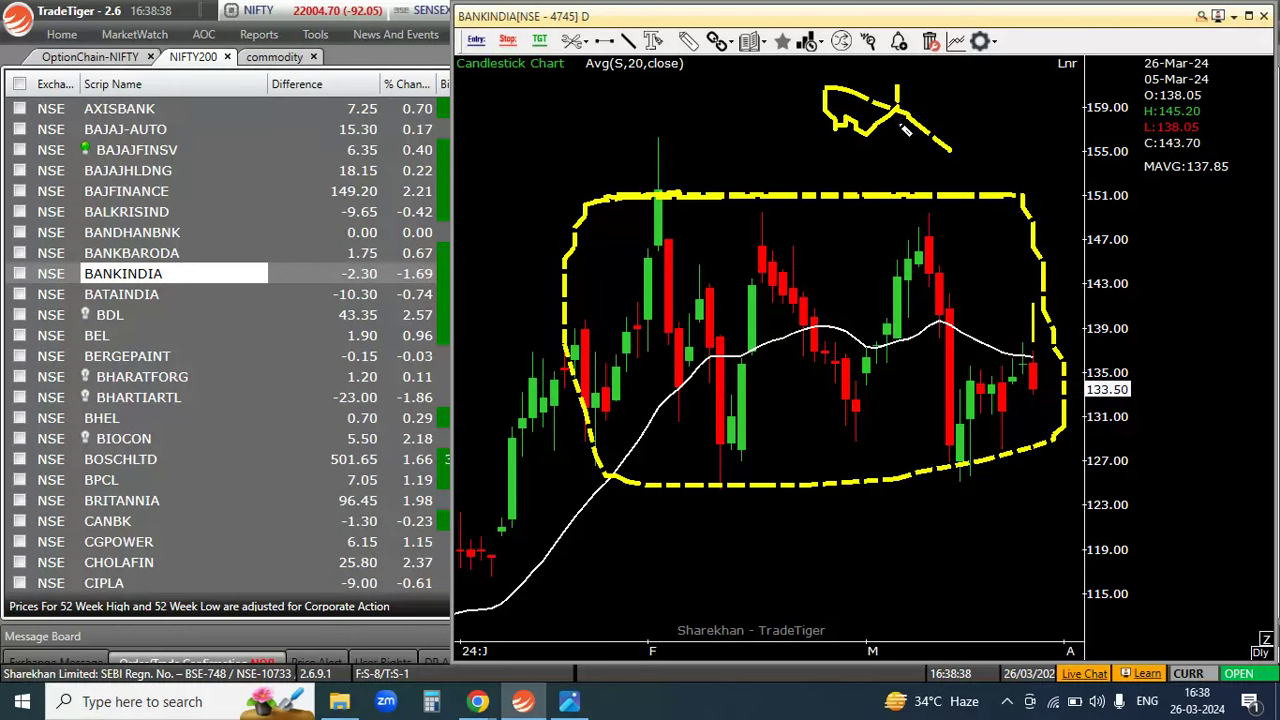
right_click(740, 114)
left_click(698, 121)
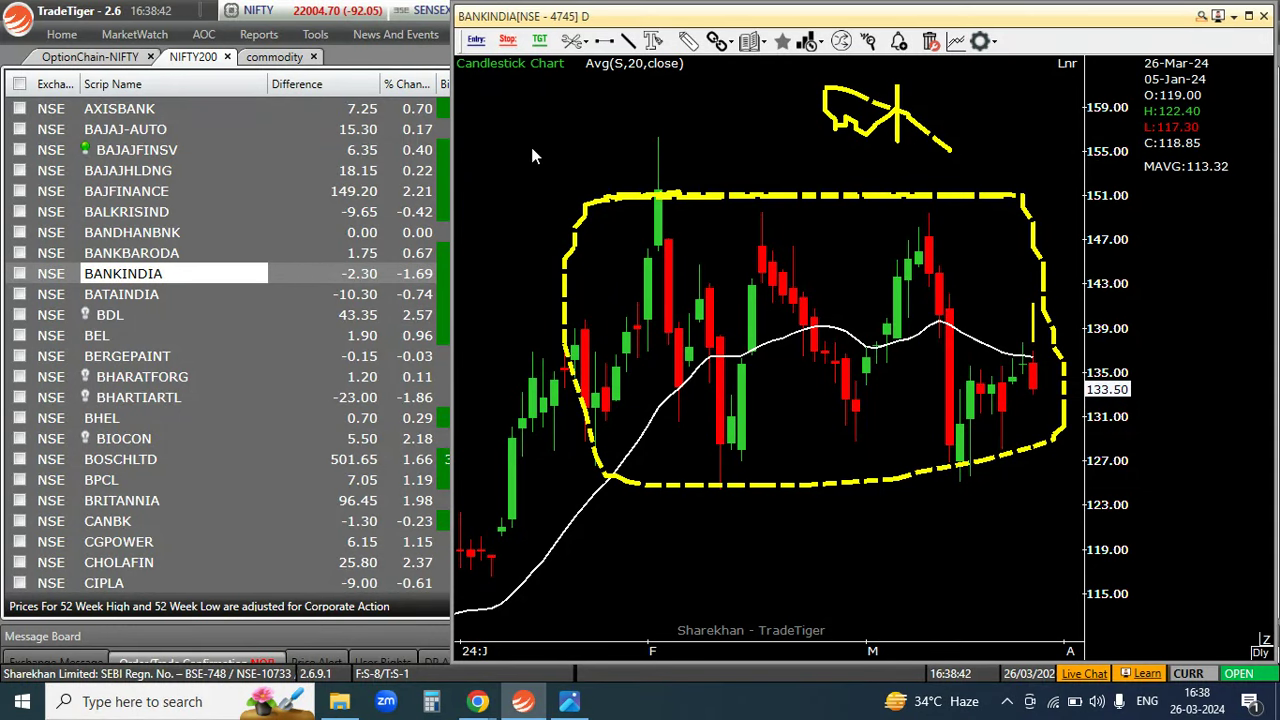
Open the DEEPAKNTR daily chart from the NIFTY200 watchlist and examine the latest candle against the moving average.
left_click(137, 281)
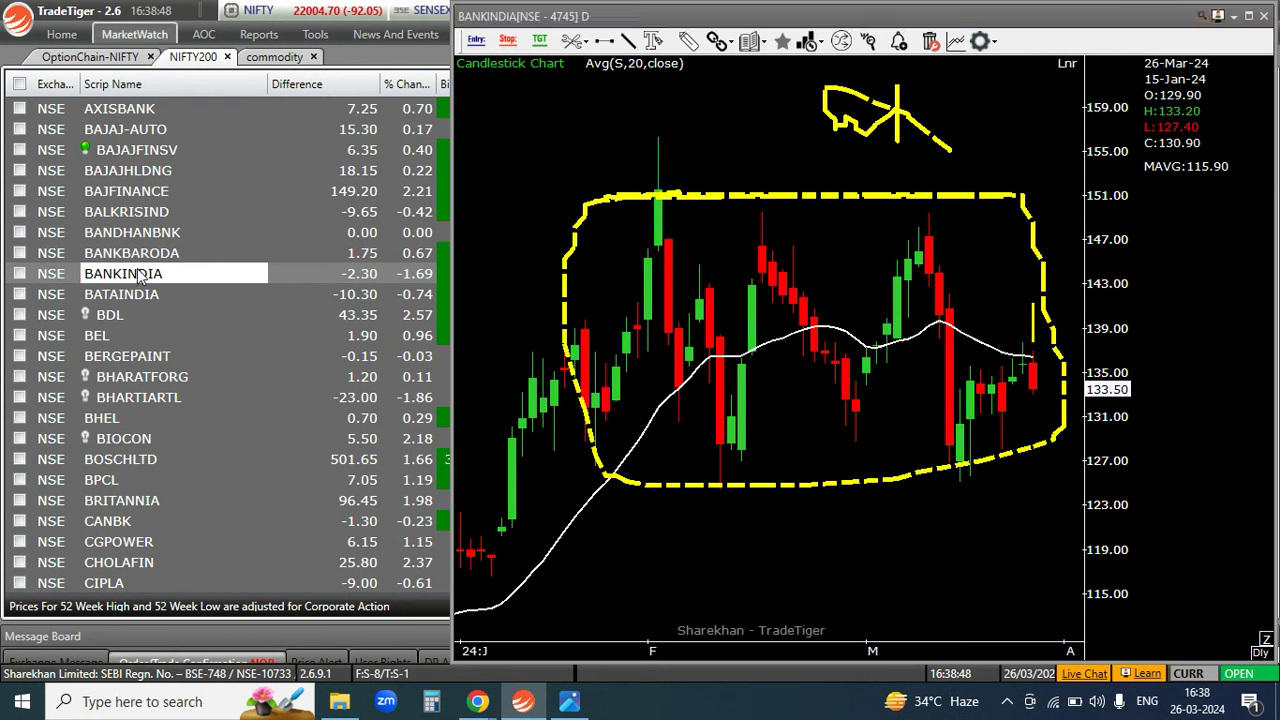
key("Page_Down")
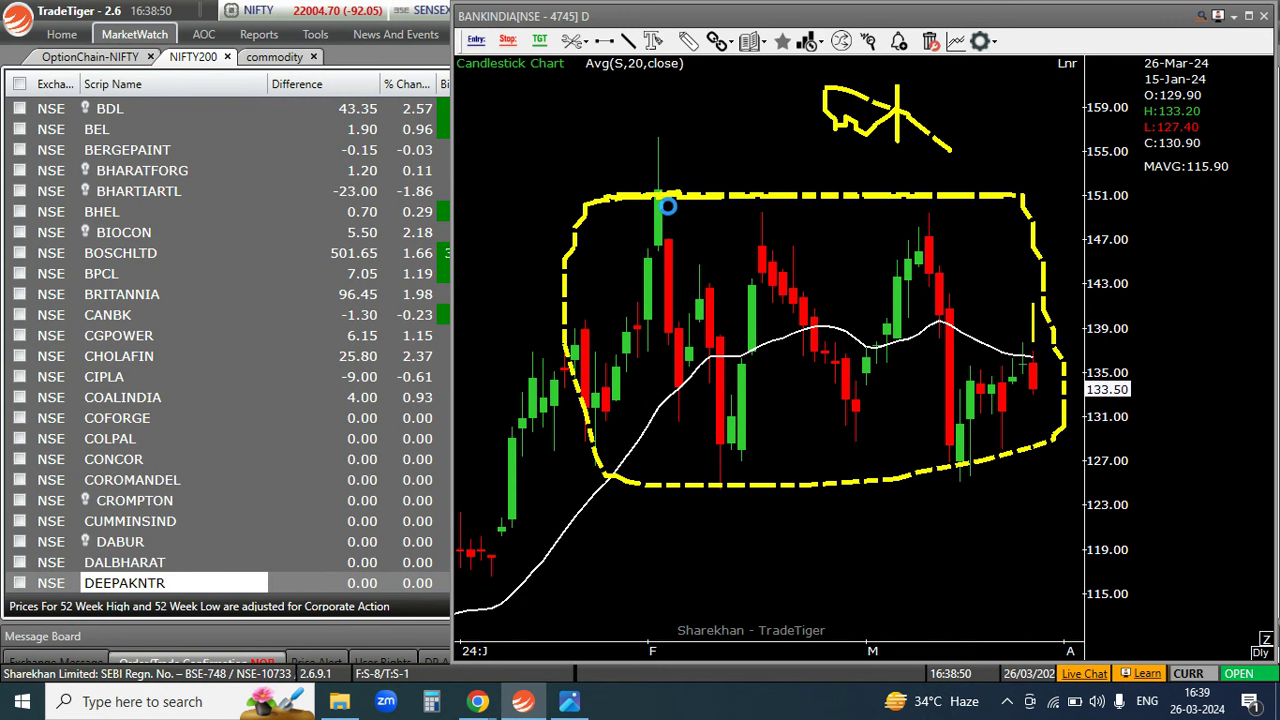
key("ctrl+F9")
left_click(990, 262)
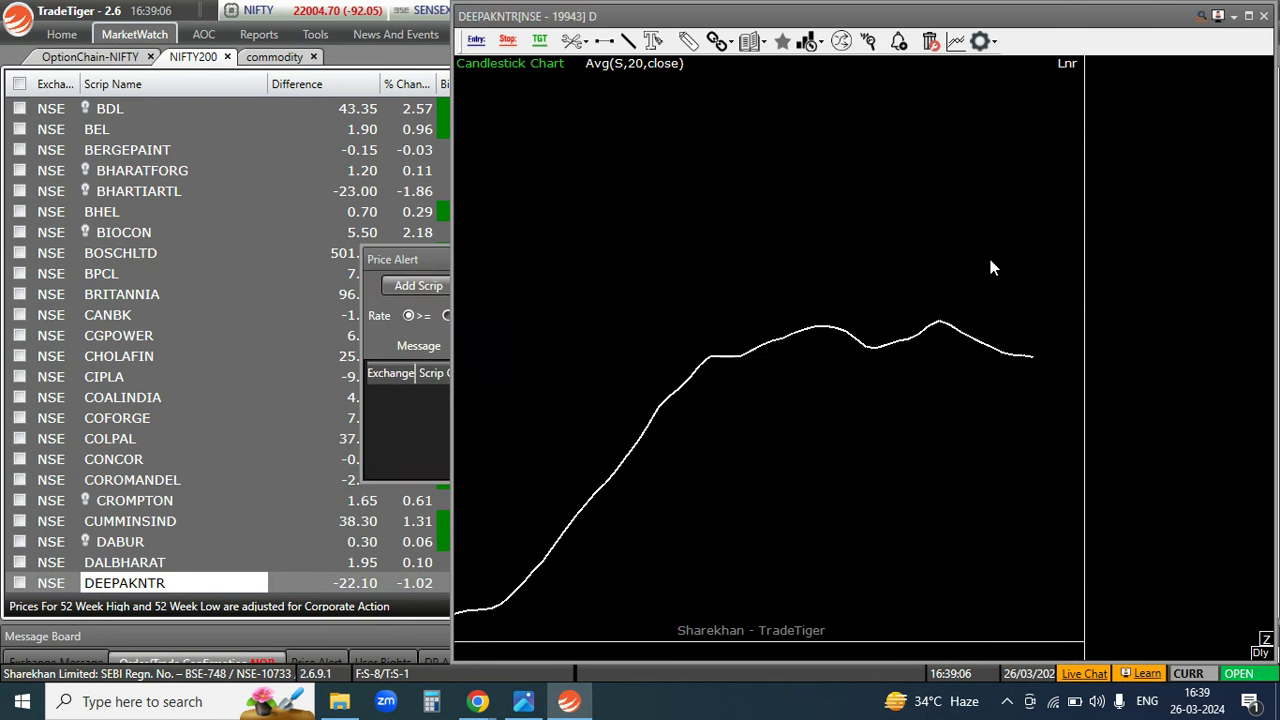
left_click_drag(989, 349, 901, 344)
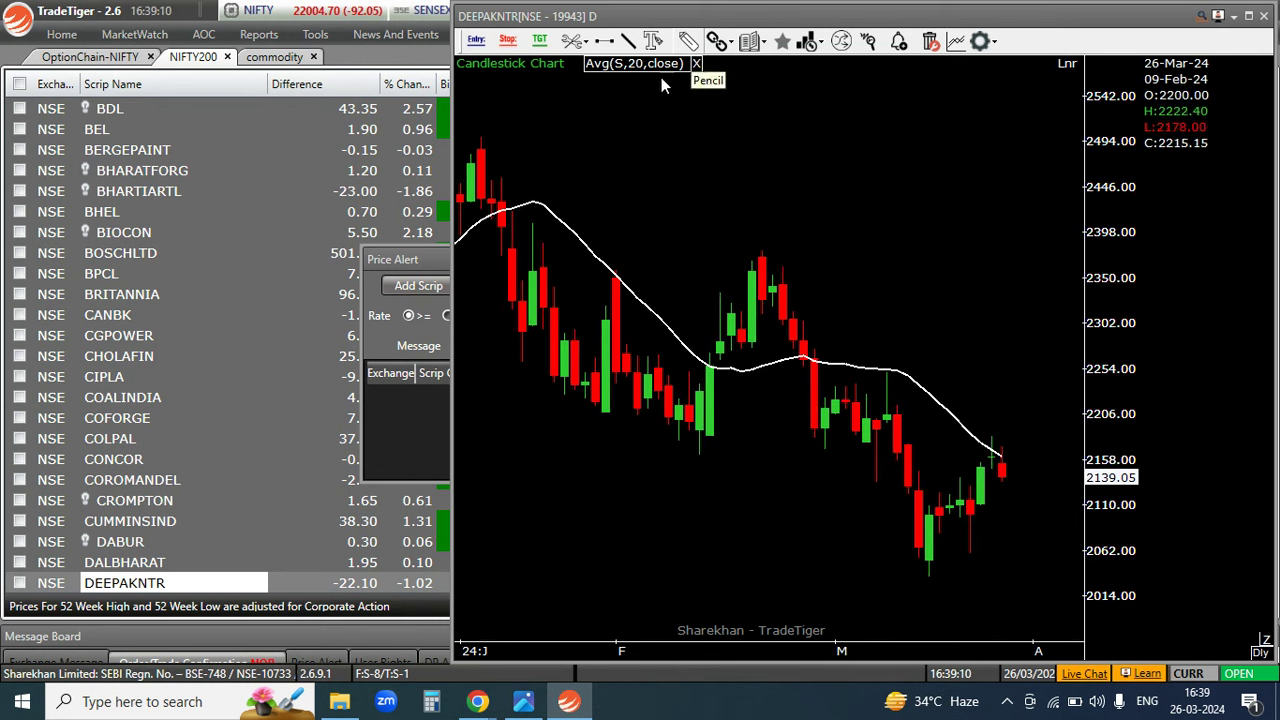
key("ctrl+F9")
left_click(989, 259)
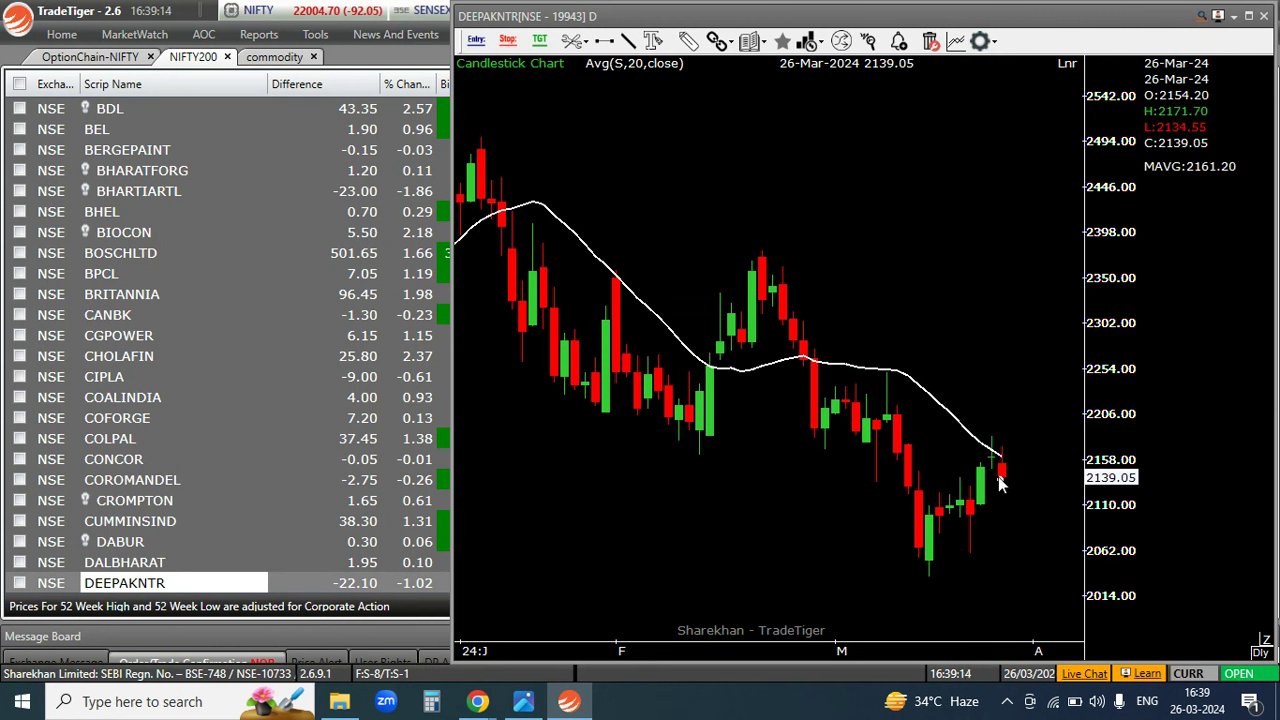
Mark the latest DEEPAKNTR candle with a short vertical pencil stroke above it, from about 2235 to 2180.
left_click(688, 41)
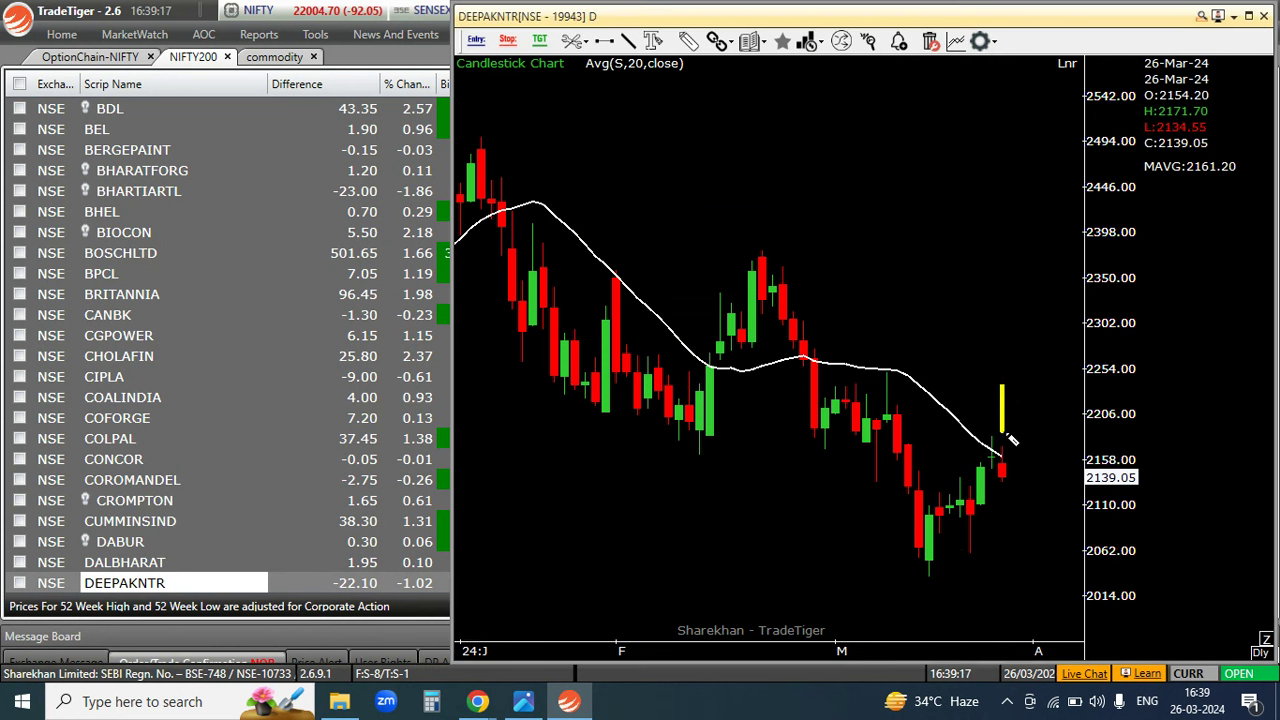
right_click(913, 228)
left_click(863, 214)
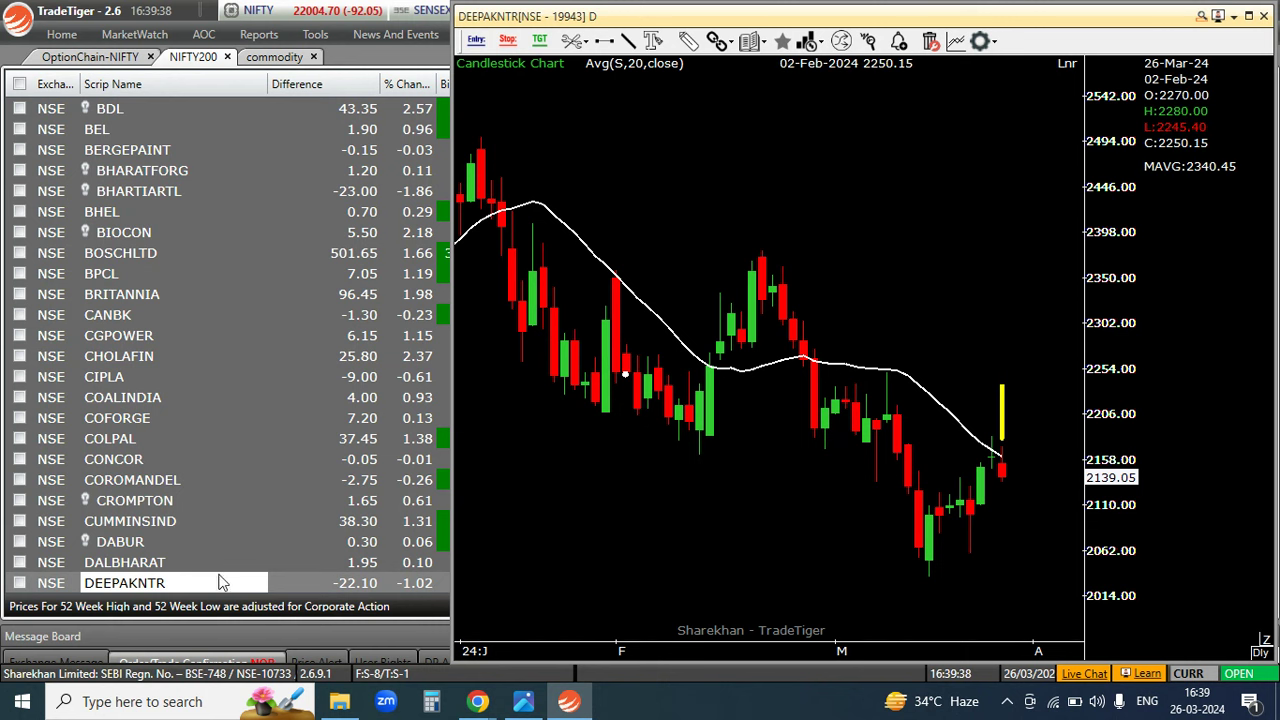
Open the M&M daily chart from the NIFTY200 watchlist and mark its latest candle with a vertical pencil stroke from about 1980 to 1925.
key("Down")
key("Down")
key("Down")
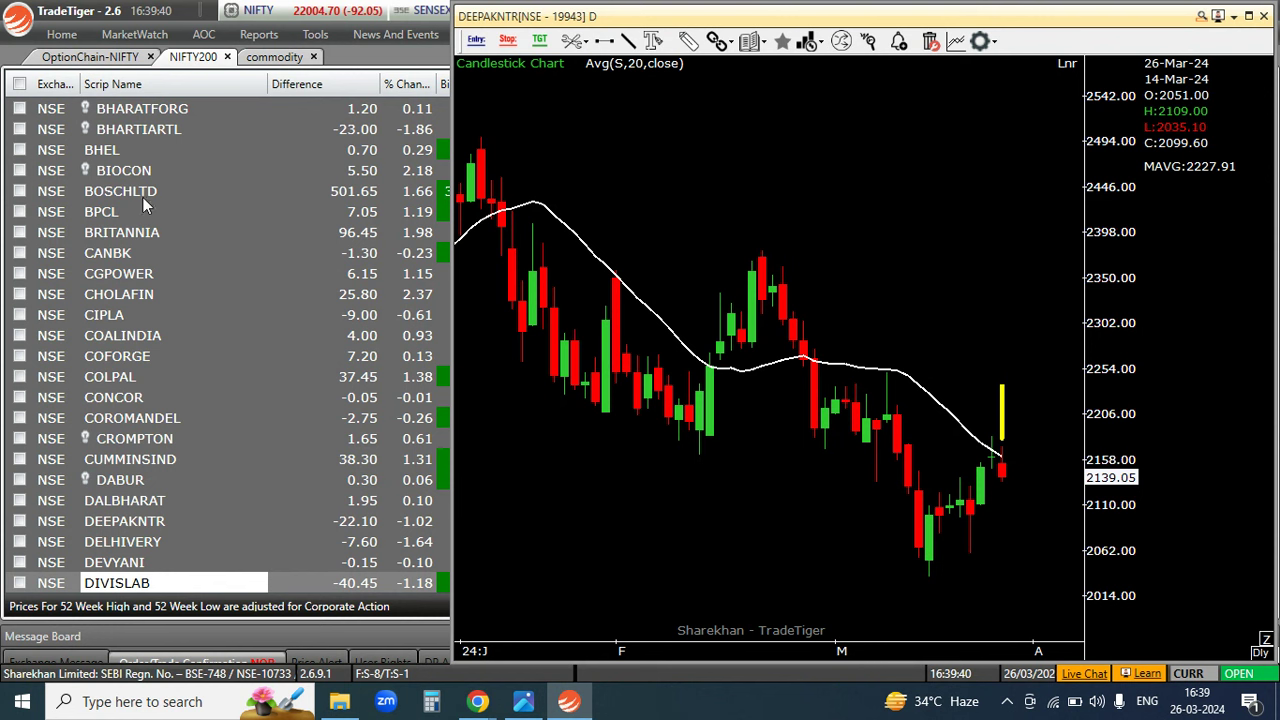
left_click(152, 420)
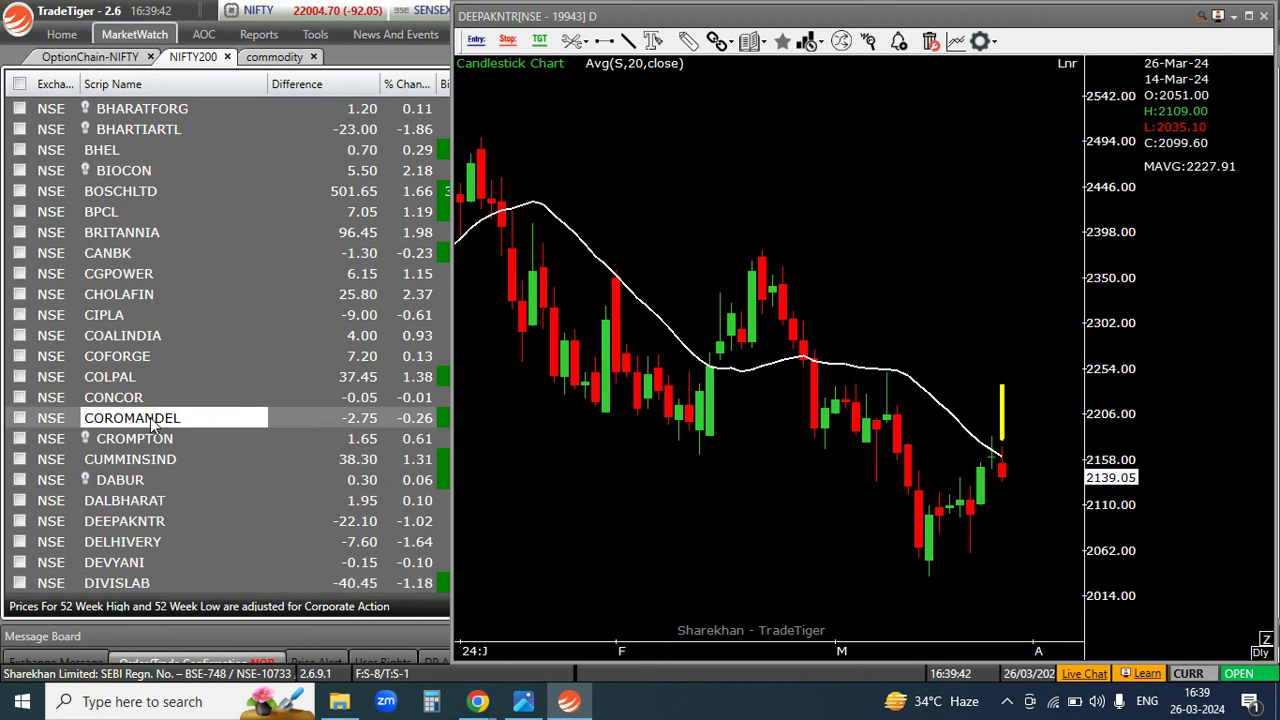
key("m")
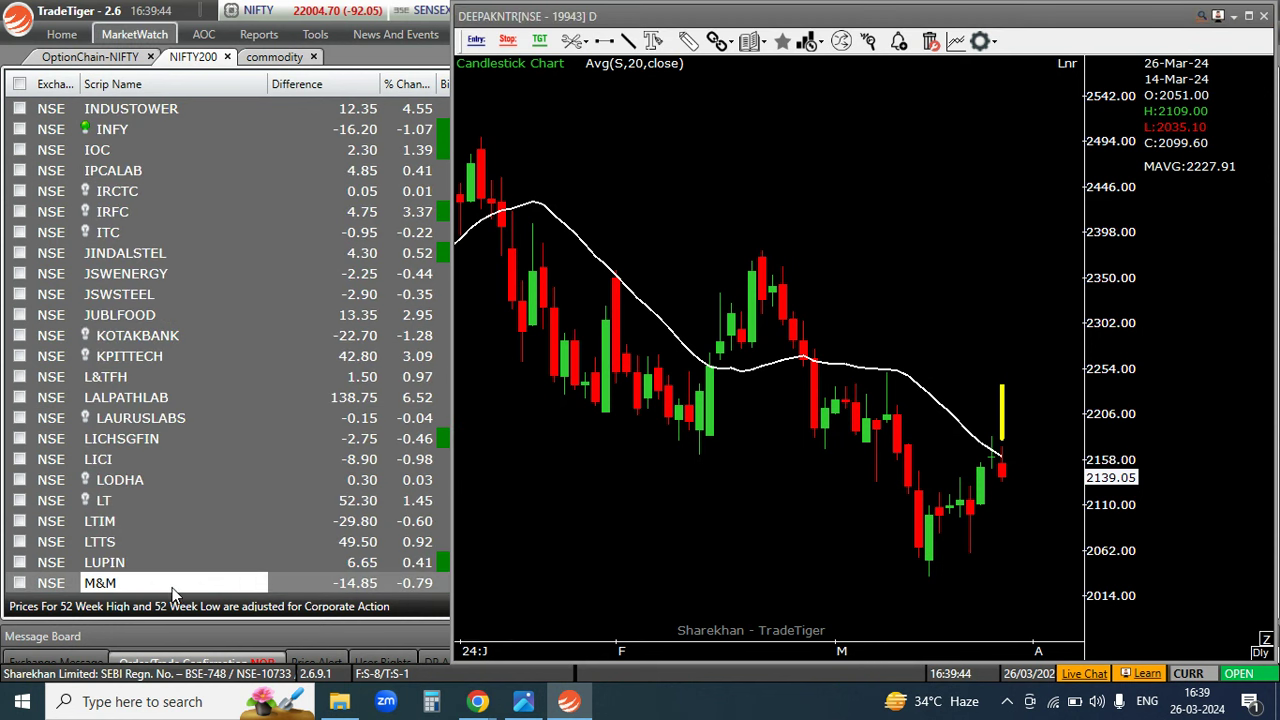
key("Return")
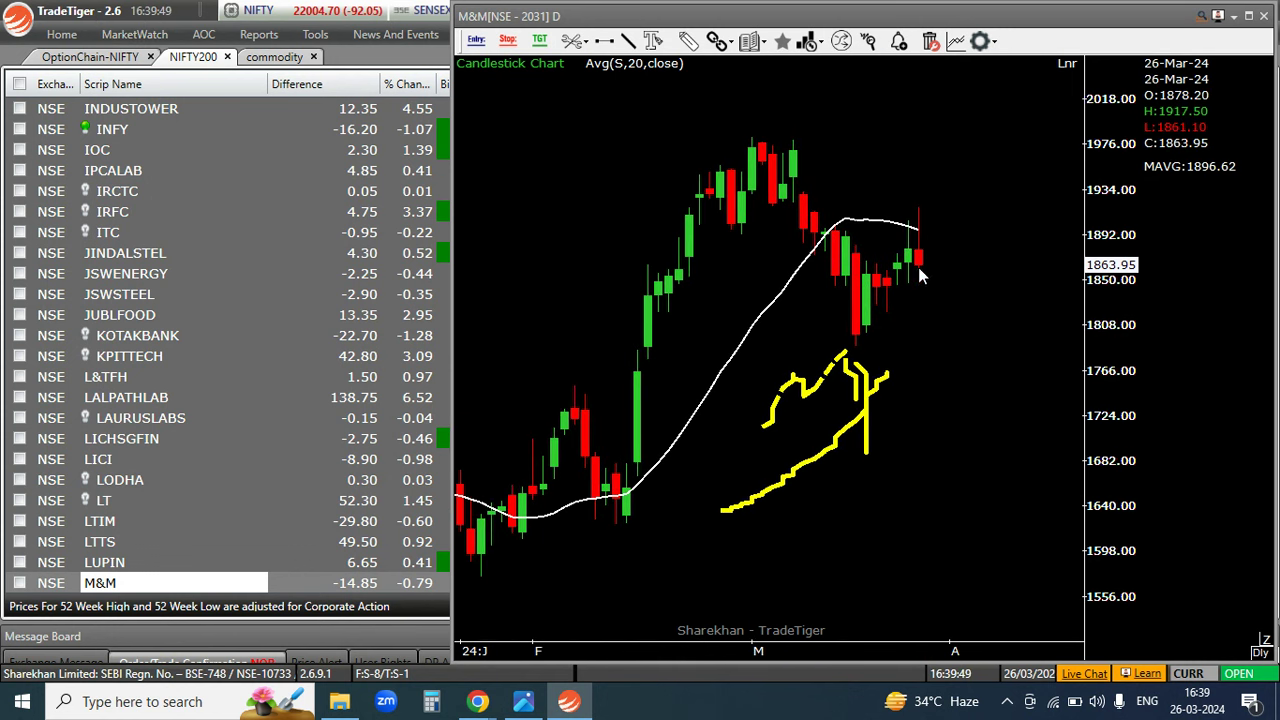
left_click(688, 40)
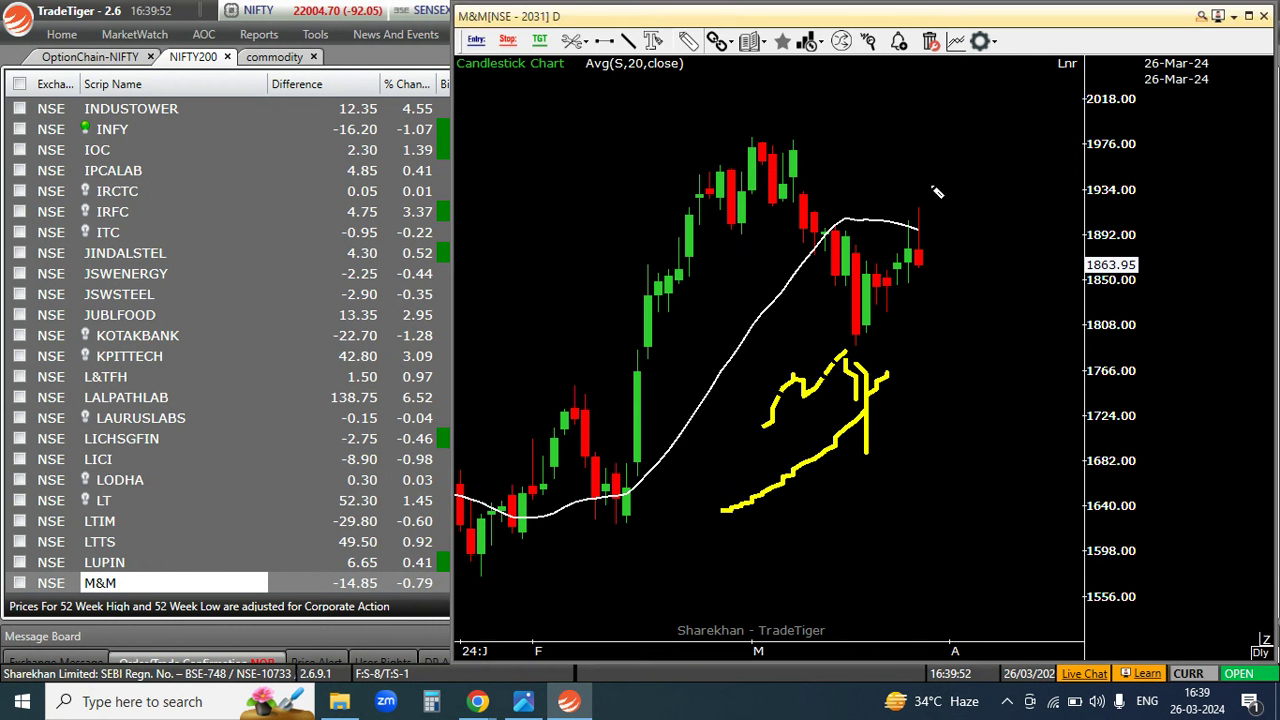
left_click_drag(918, 141, 918, 200)
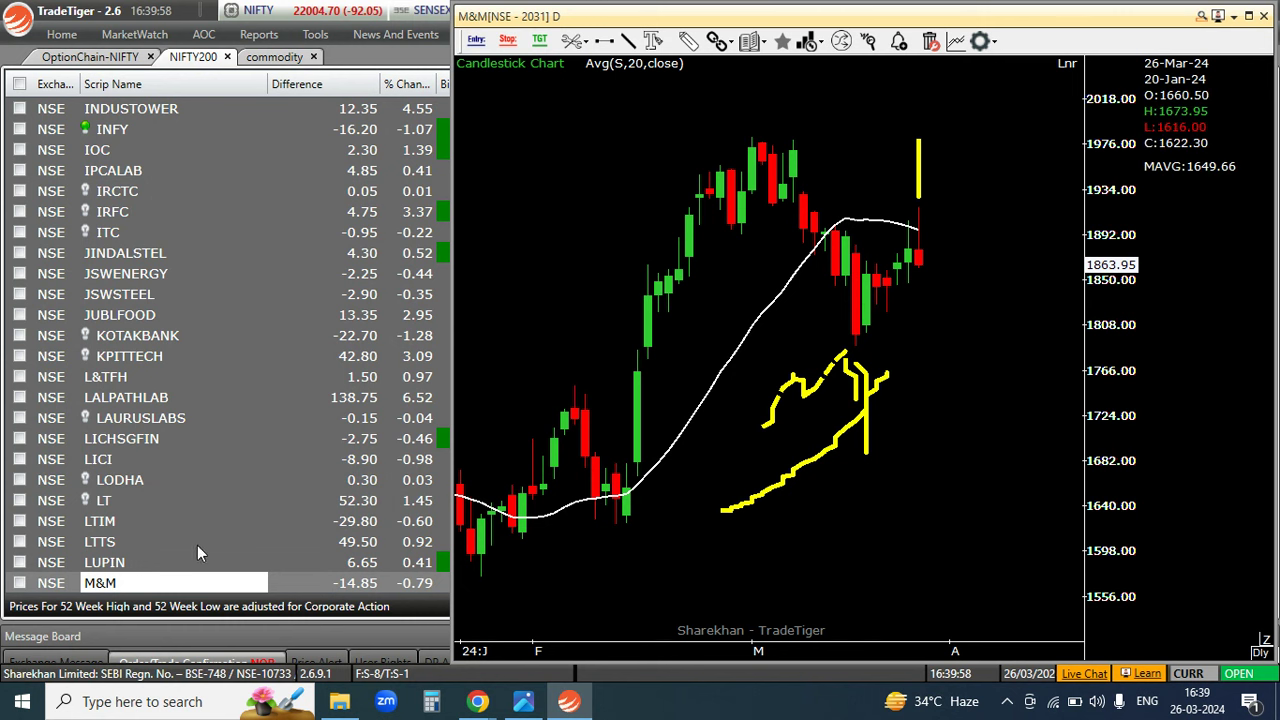
Open the SBICARD daily chart from the watchlist and sketch a short, nearly horizontal pencil line at about 738.
scroll(205, 583, "down", 15)
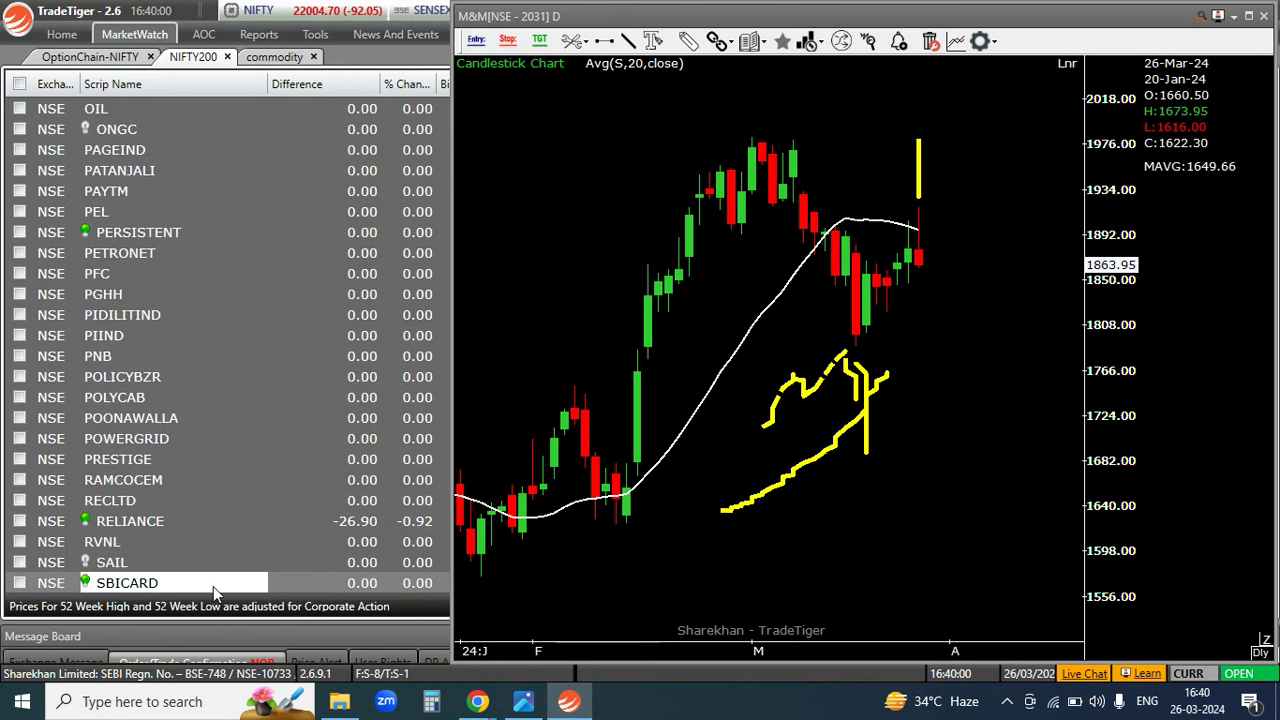
left_click(184, 585)
left_click_drag(1022, 318, 930, 324)
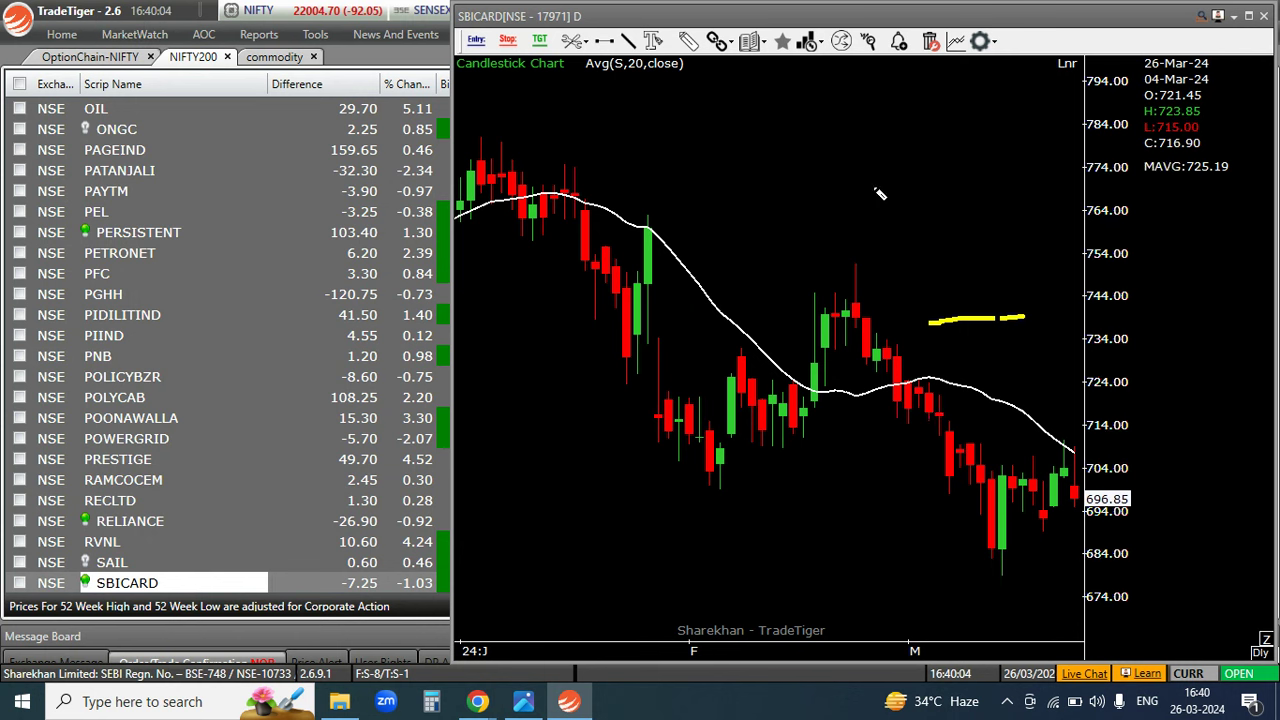
Mark the latest SBICARD candle with a pencil stroke from about 723 to 711 and trace a V from about 741 to 680 to 708.
left_click_drag(933, 257, 857, 280)
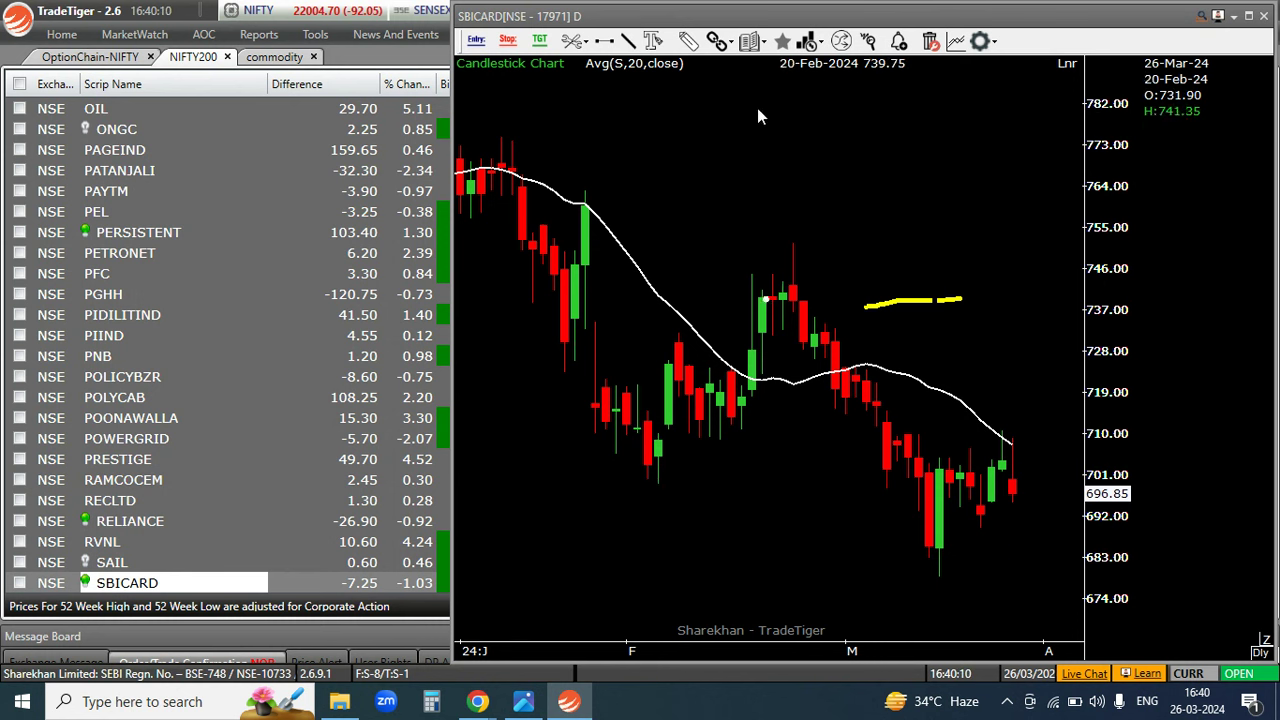
left_click(697, 50)
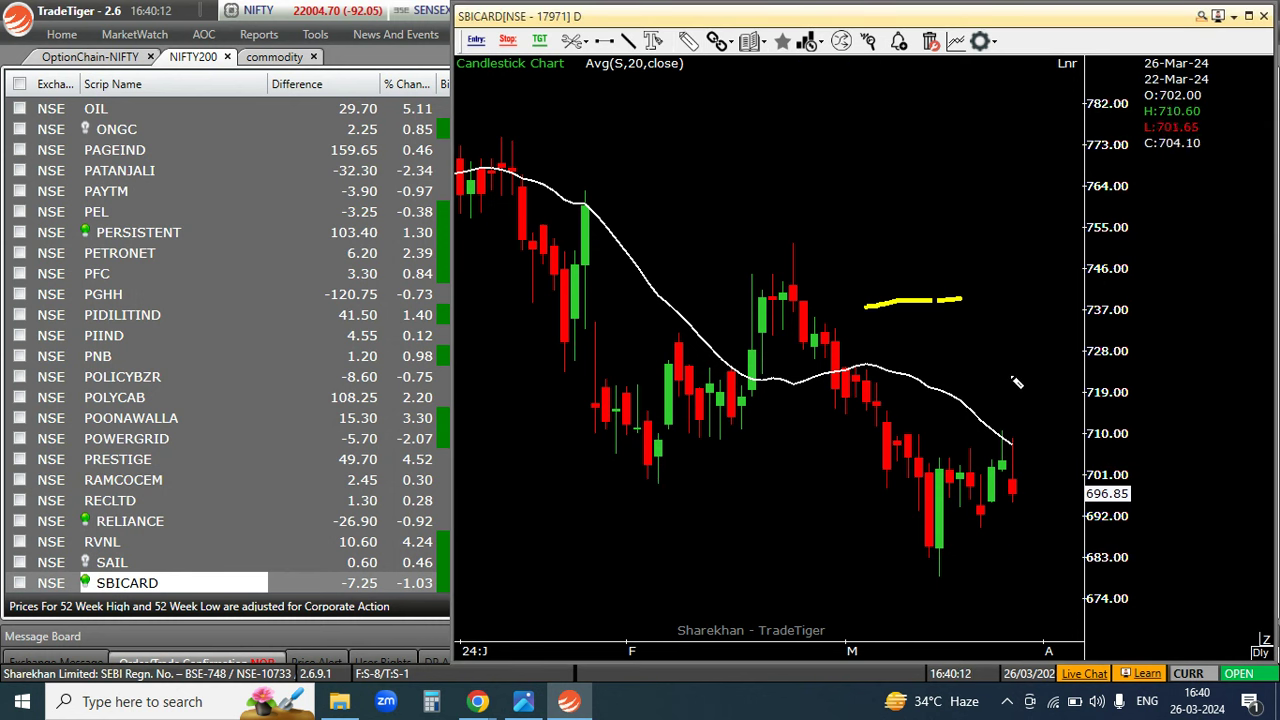
left_click_drag(1022, 372, 1014, 402)
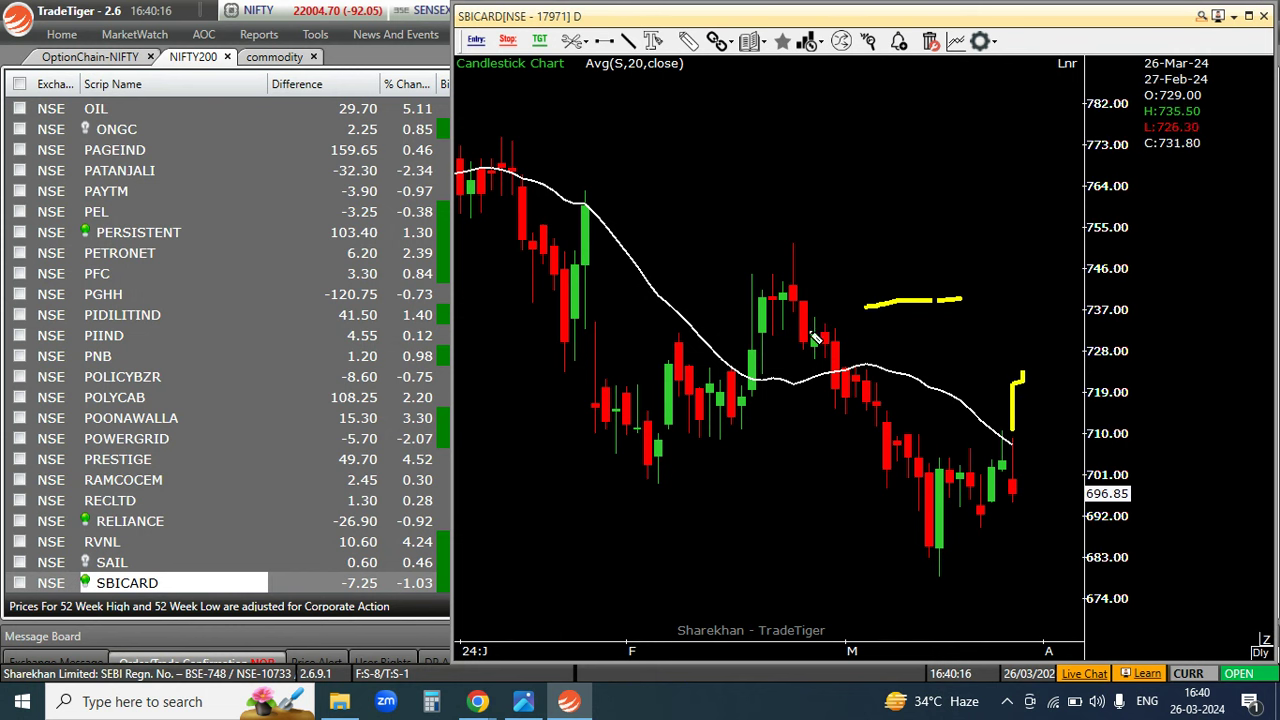
mouse_move(793, 290)
left_mouse_down()
mouse_move(922, 571)
mouse_move(1003, 442)
left_mouse_up()
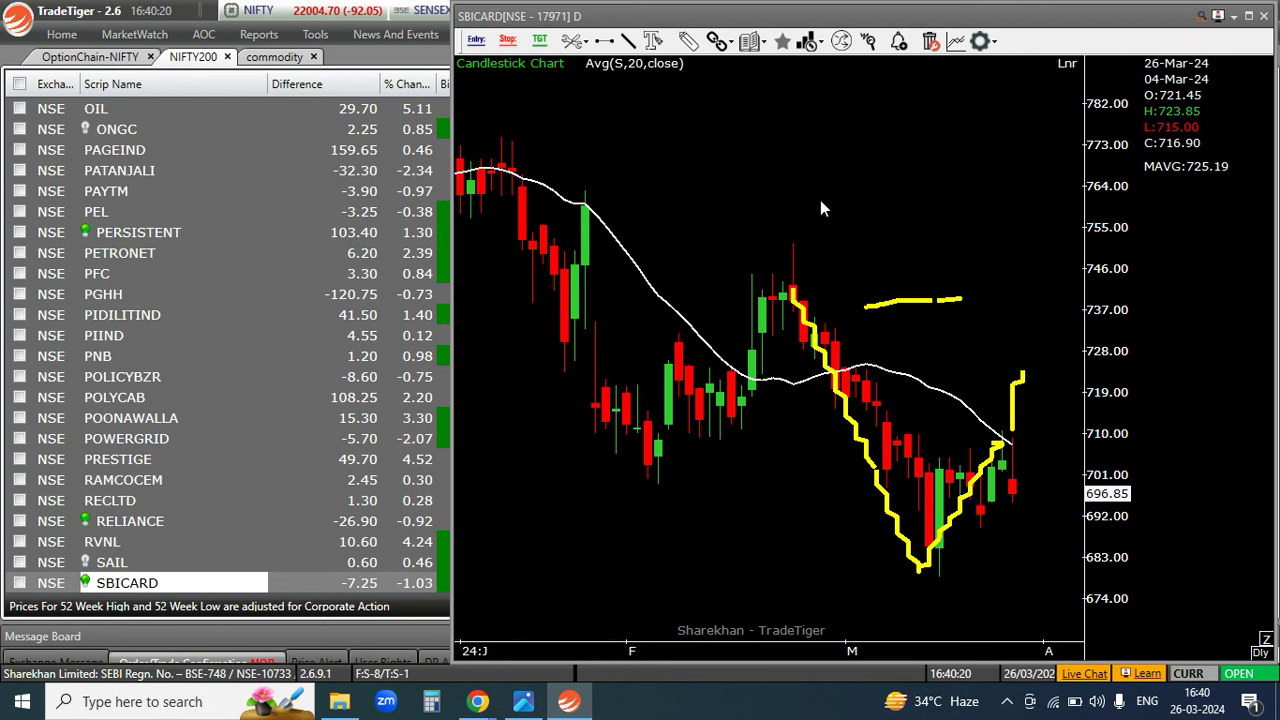
Open the YESBANK daily chart and mark its latest candle with a vertical pencil stroke above it, from about 26.1 to 24.4.
left_click(174, 587)
scroll(174, 587, "down", 12)
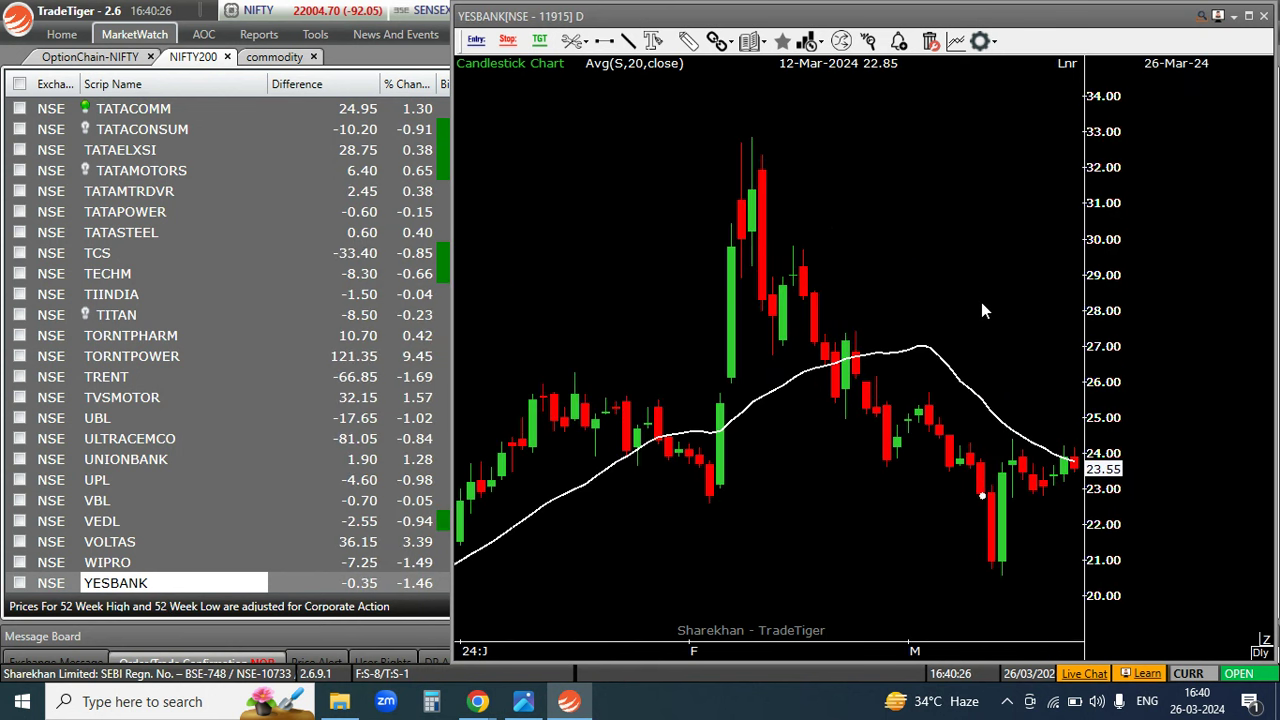
left_click(651, 62)
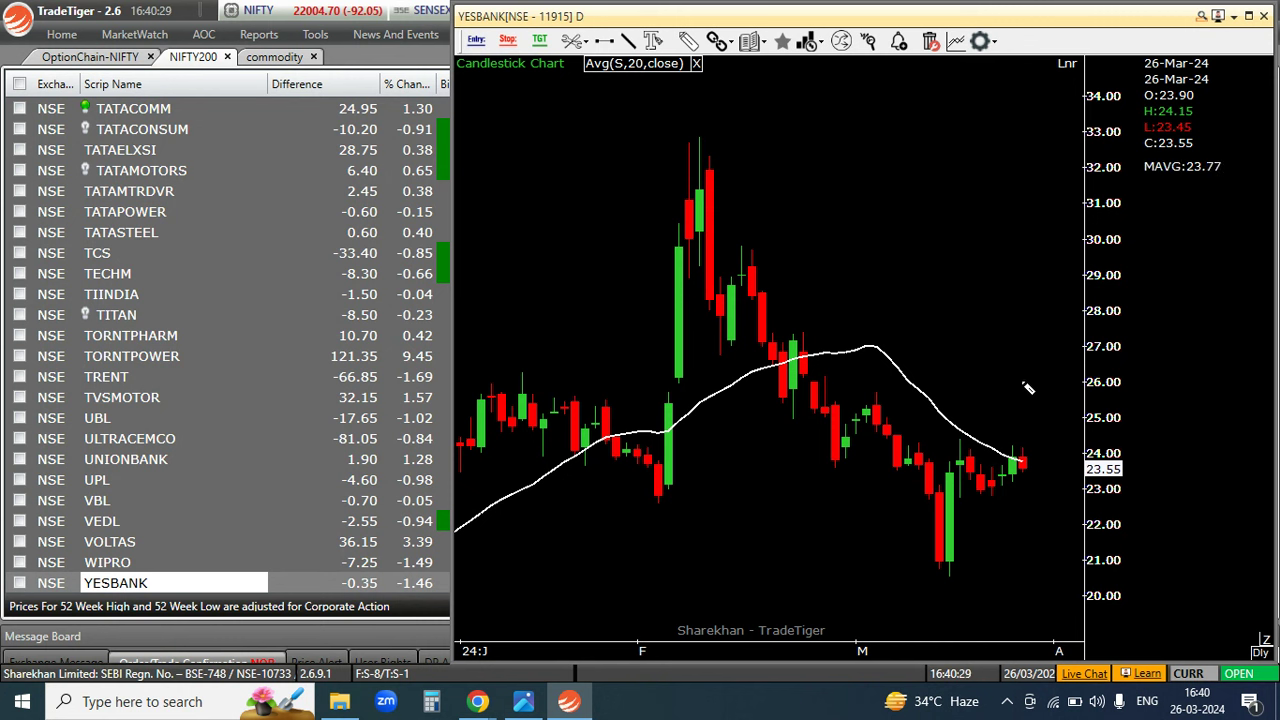
left_click_drag(1024, 384, 1027, 413)
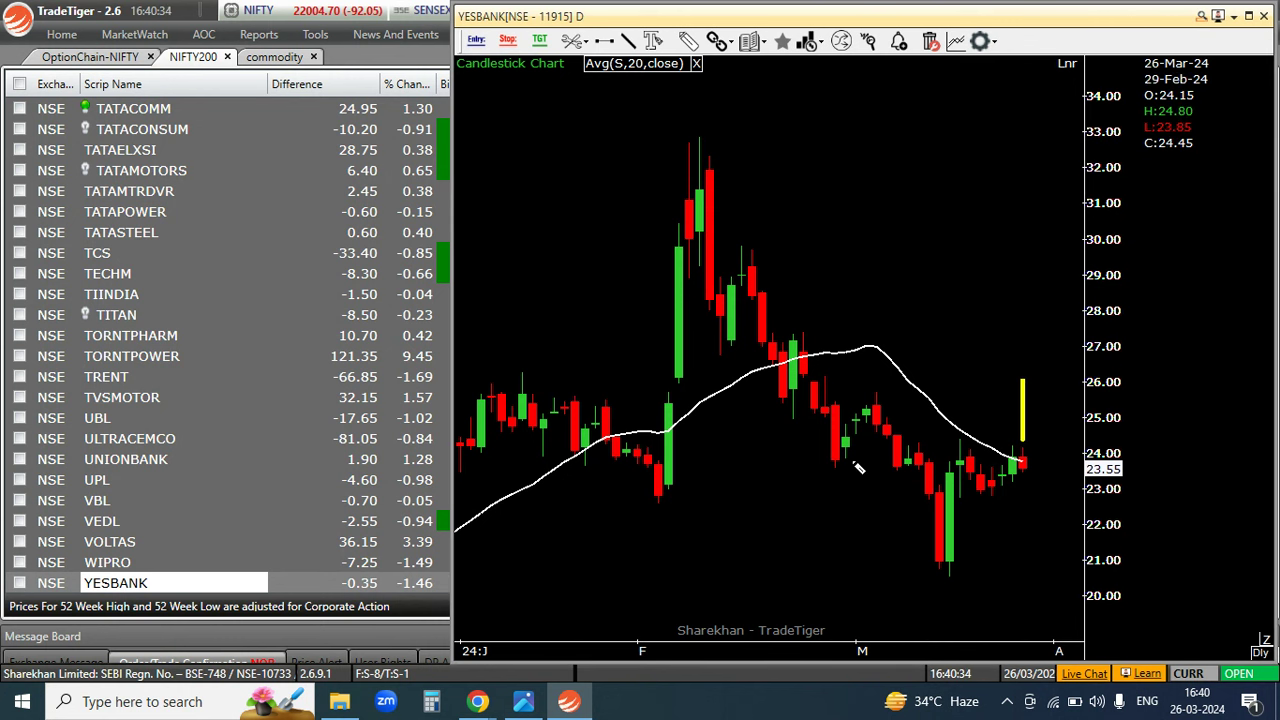
right_click(892, 140)
left_click(828, 206)
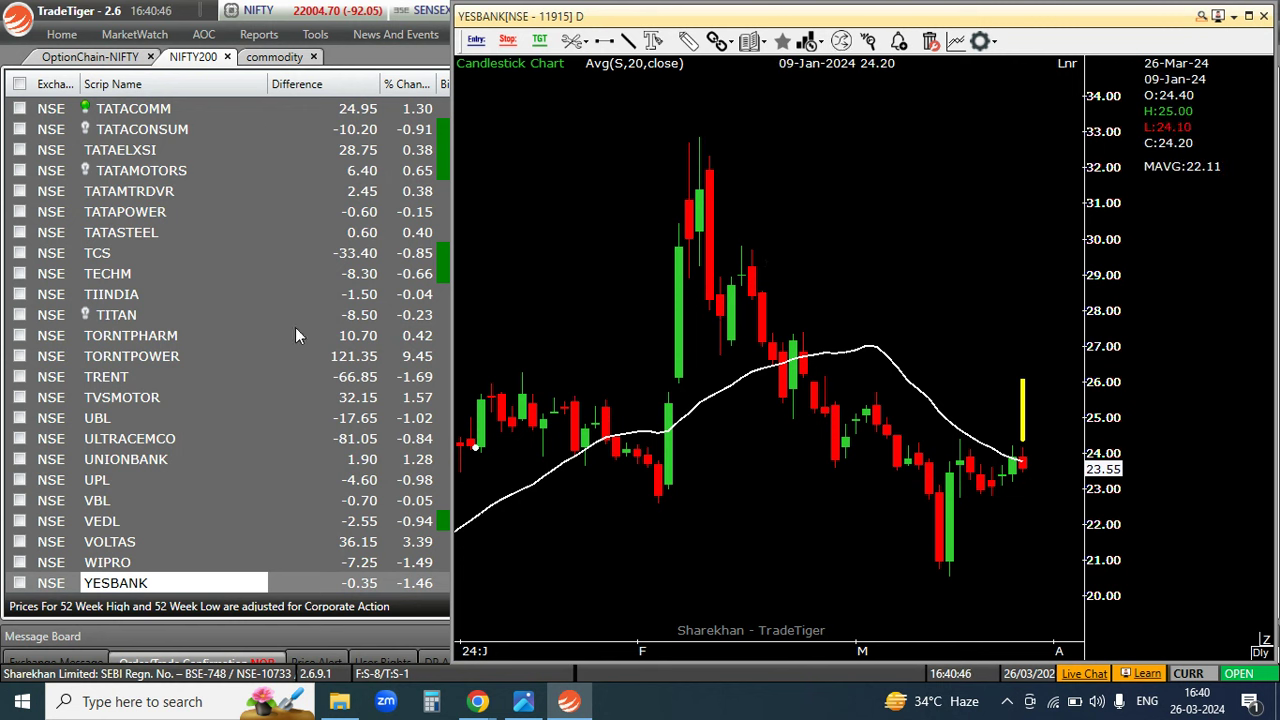
Open the DMART daily chart and mark the 18 March candle with a vertical pencil stroke below it, between about 3905 and 3782.
left_click(107, 131)
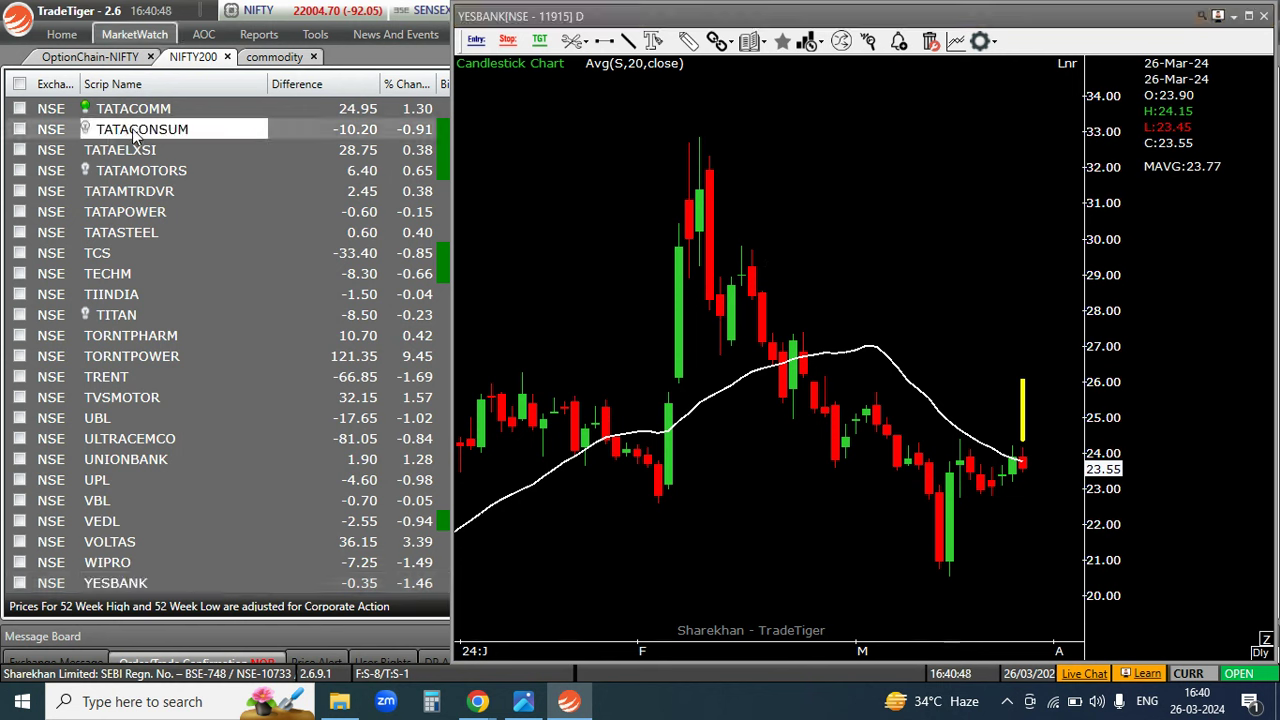
key("d")
key("m")
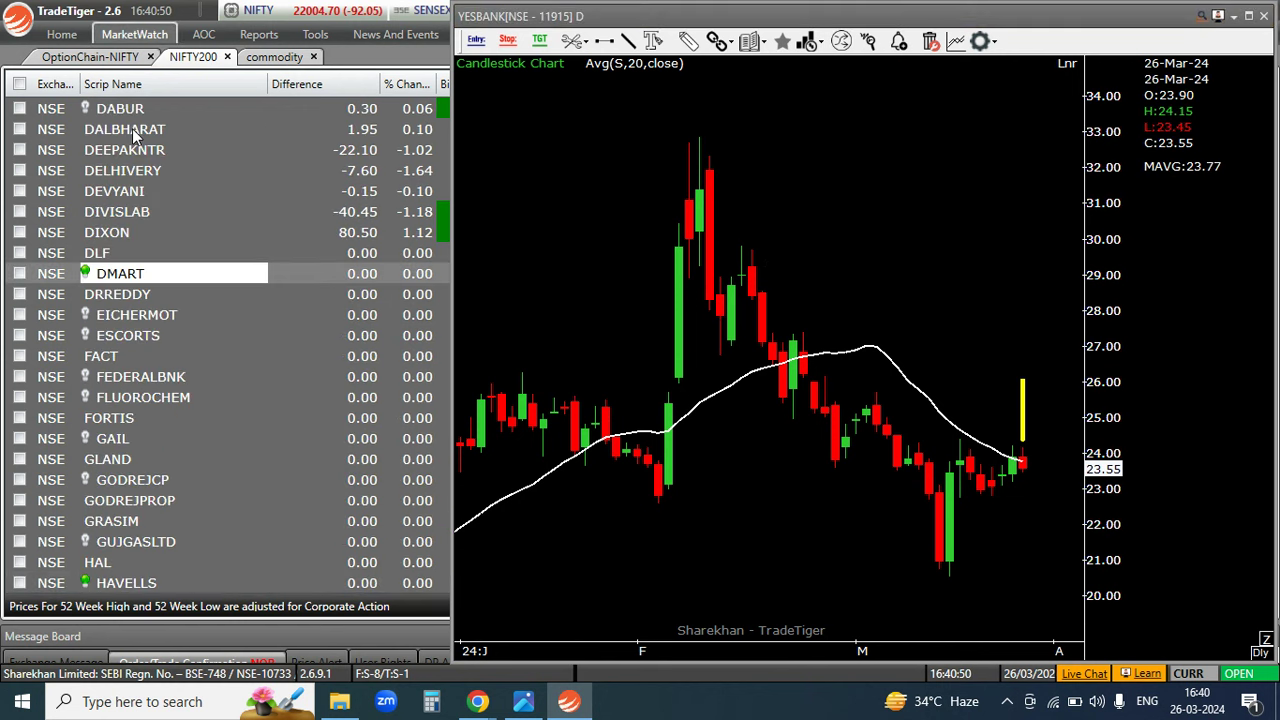
double_click(174, 276)
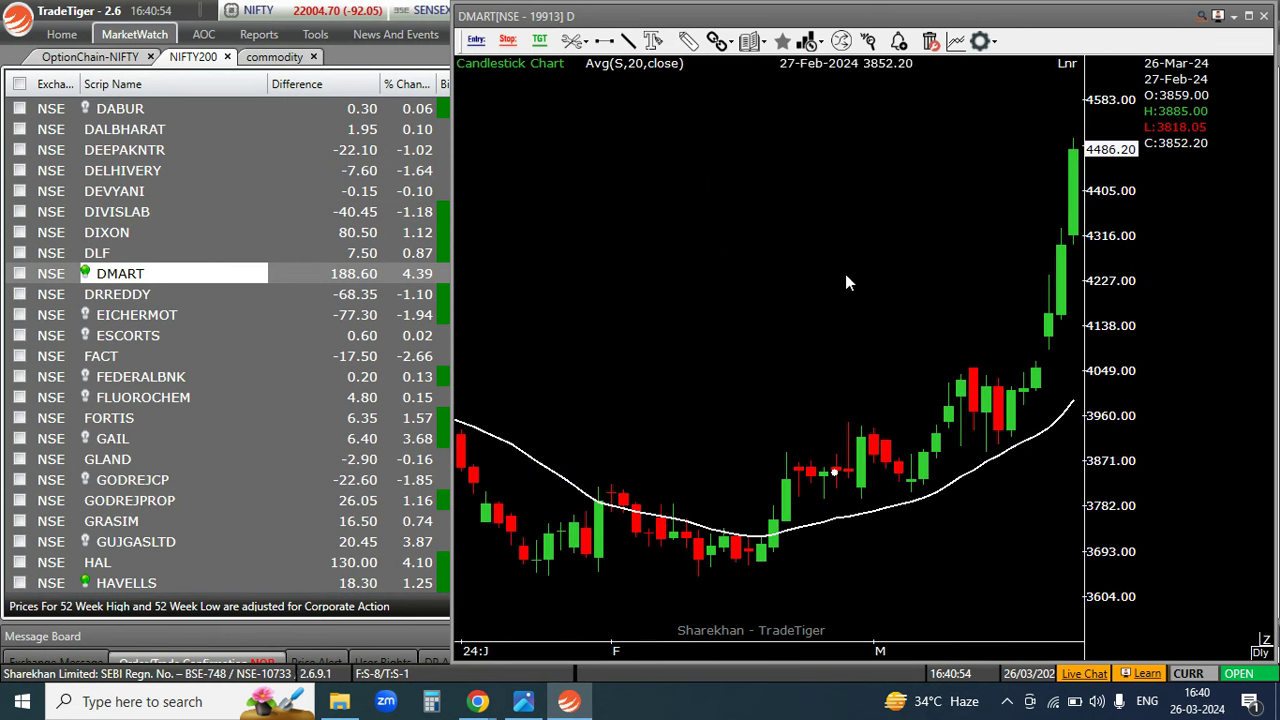
left_click_drag(845, 283, 791, 286)
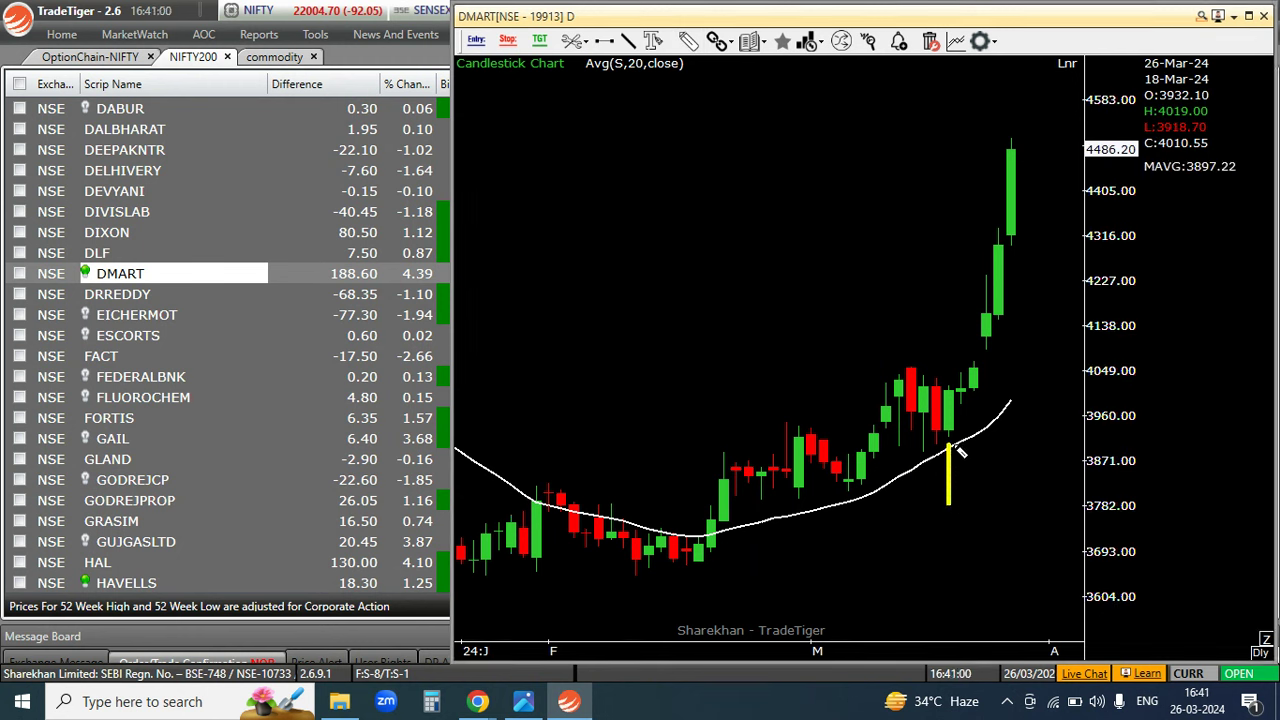
left_click(825, 413)
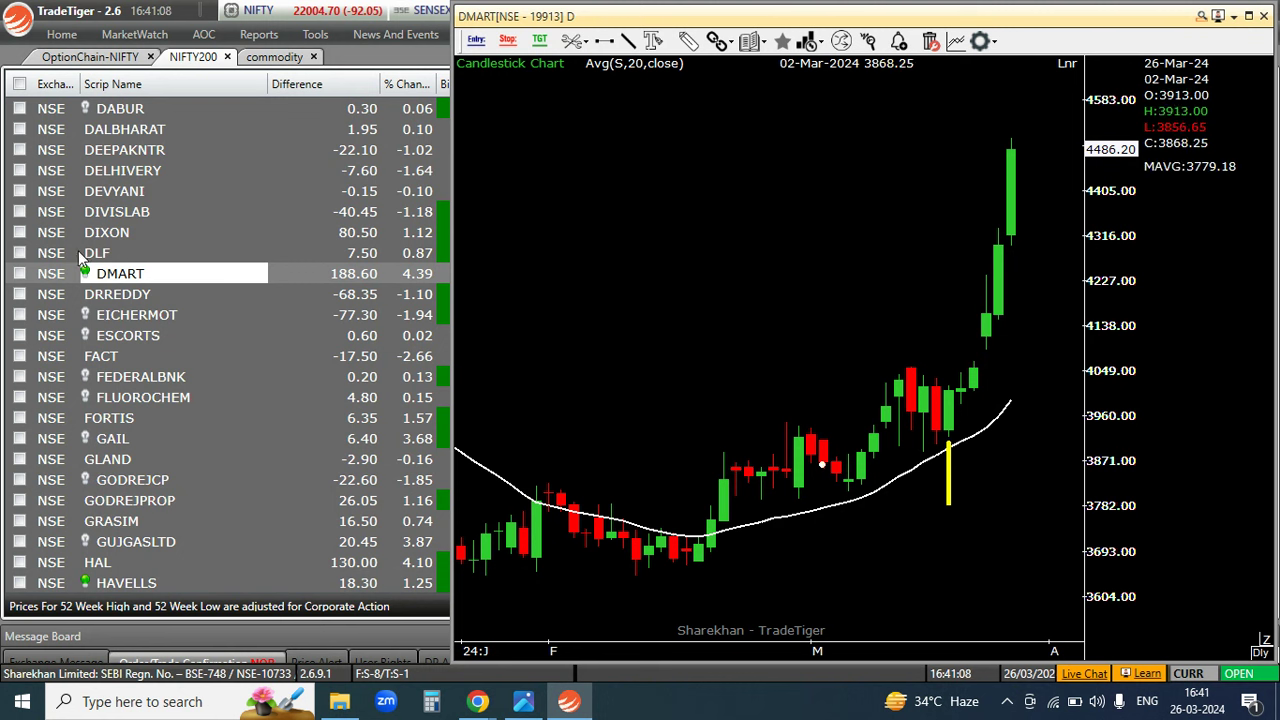
Open the BOSCHLTD daily chart from the watchlist and examine the candles following the marked one at the moving average.
left_click(110, 279)
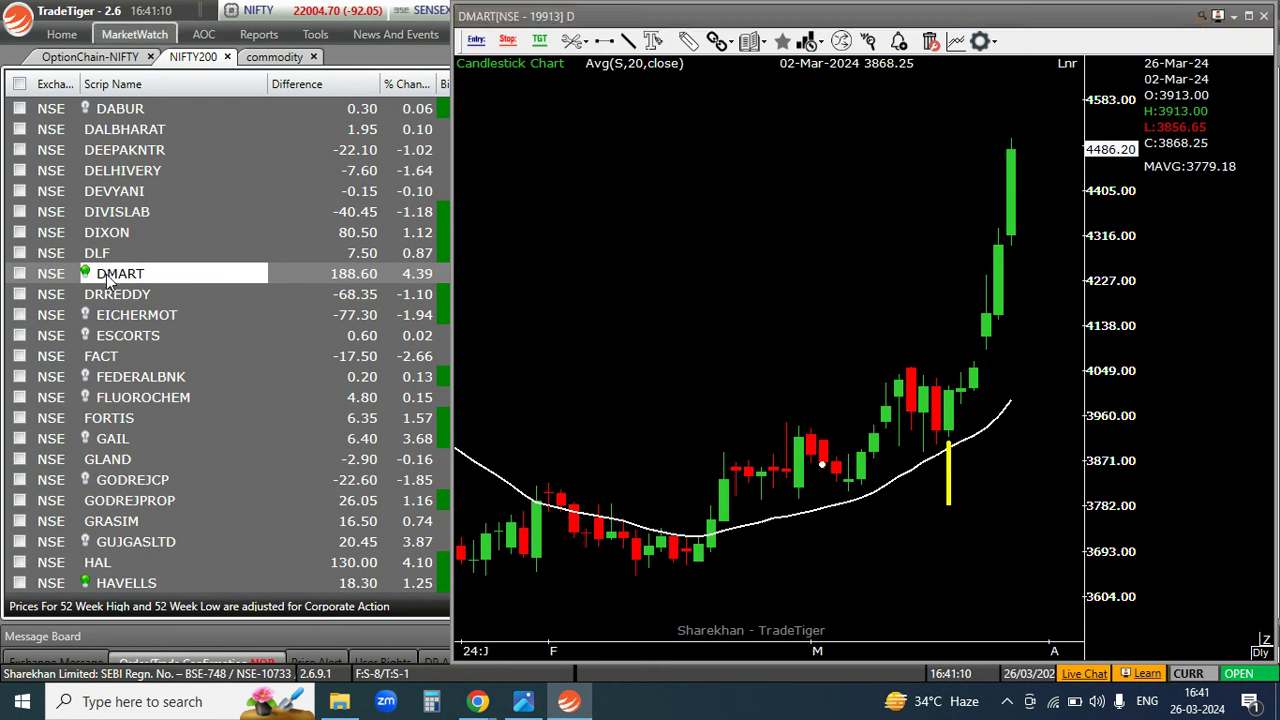
type("bo")
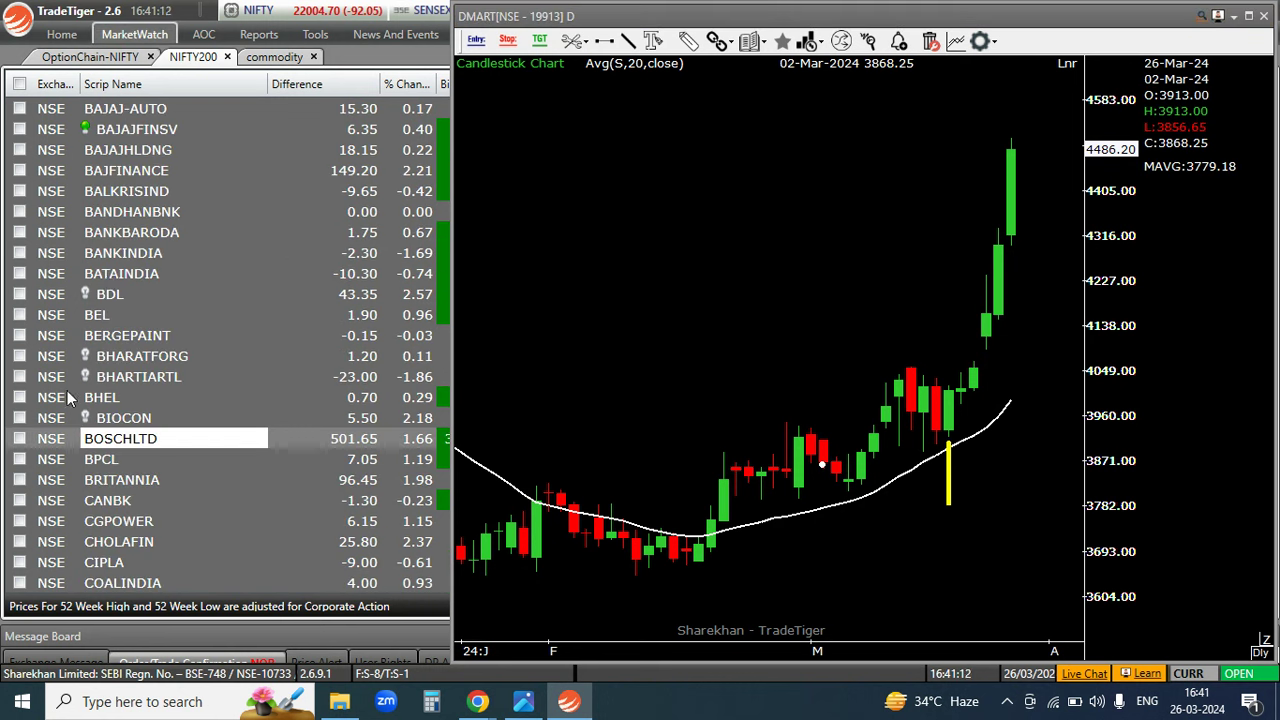
double_click(112, 442)
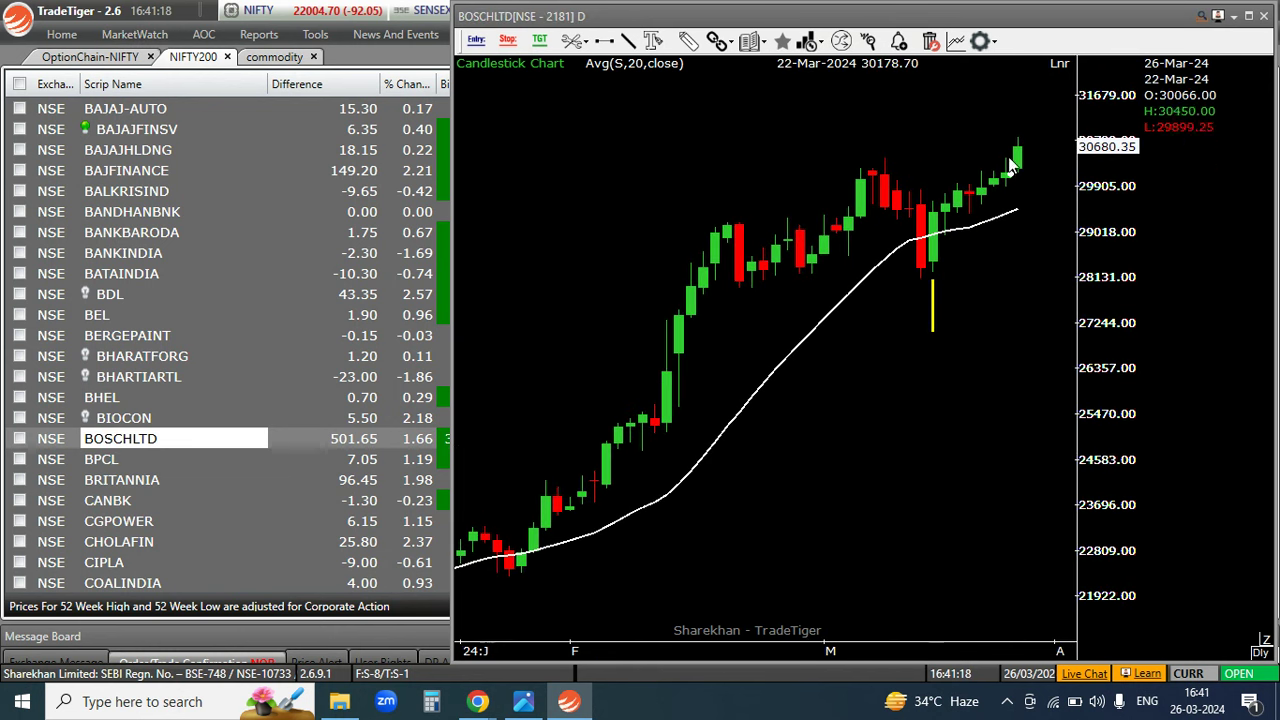
Reopen the BOSCHLTD chart from the watchlist and set its interval to daily.
mouse_move(153, 447)
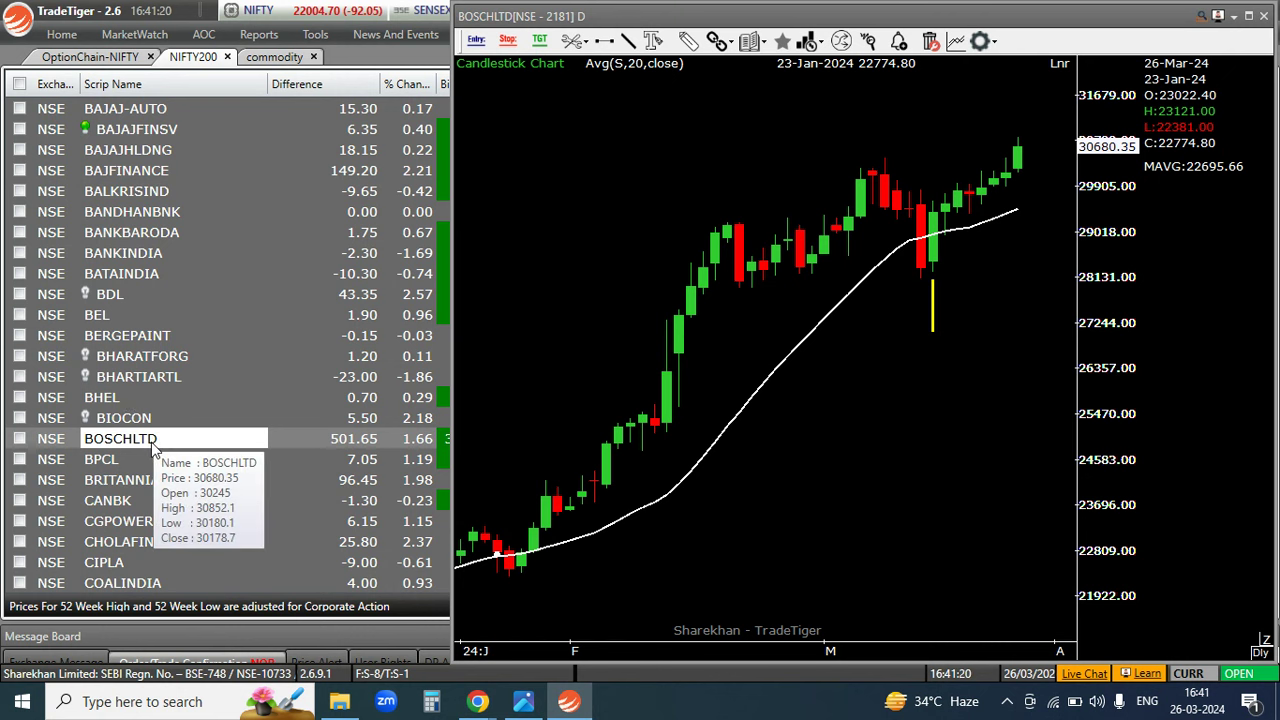
double_click(146, 445)
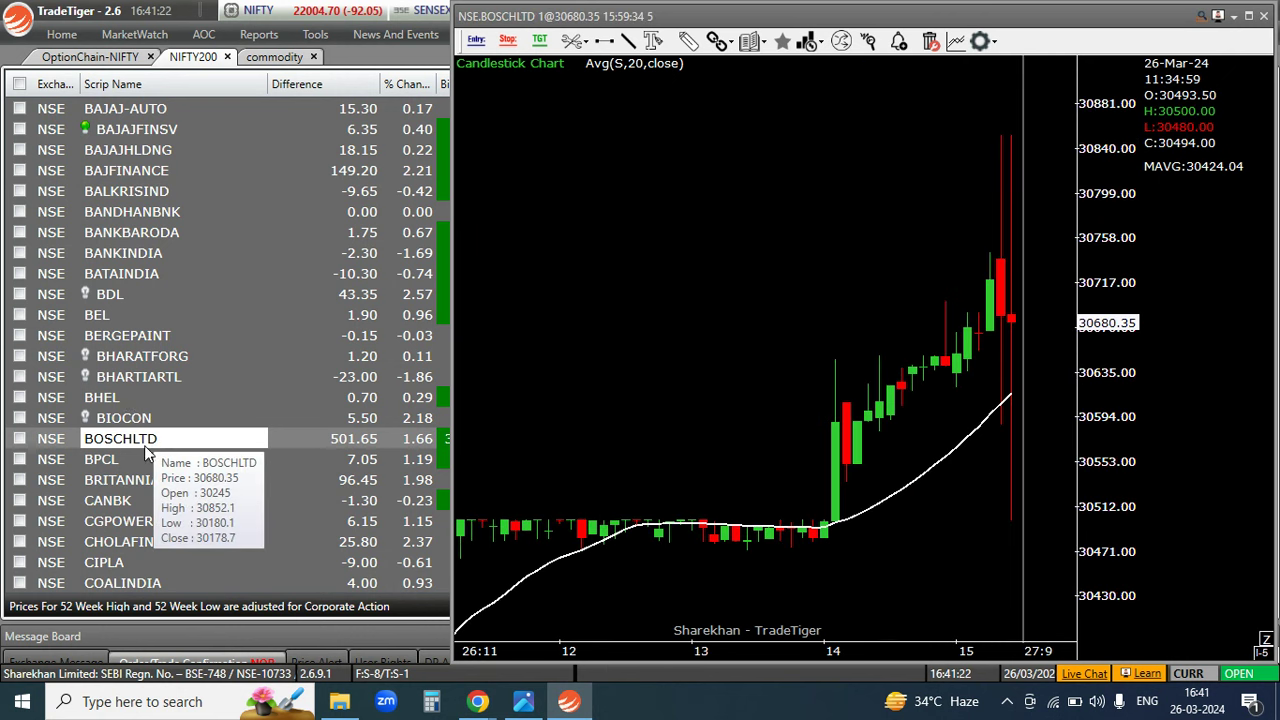
key("ctrl+i")
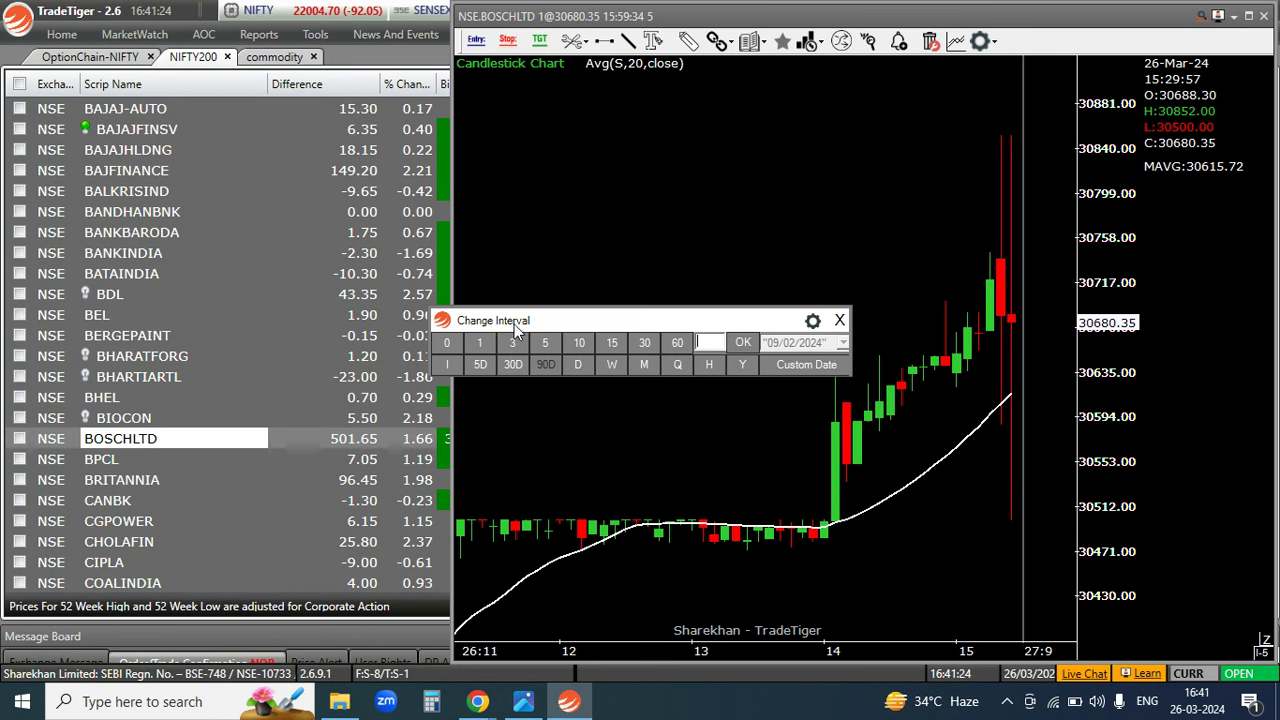
left_click(580, 365)
left_click(839, 321)
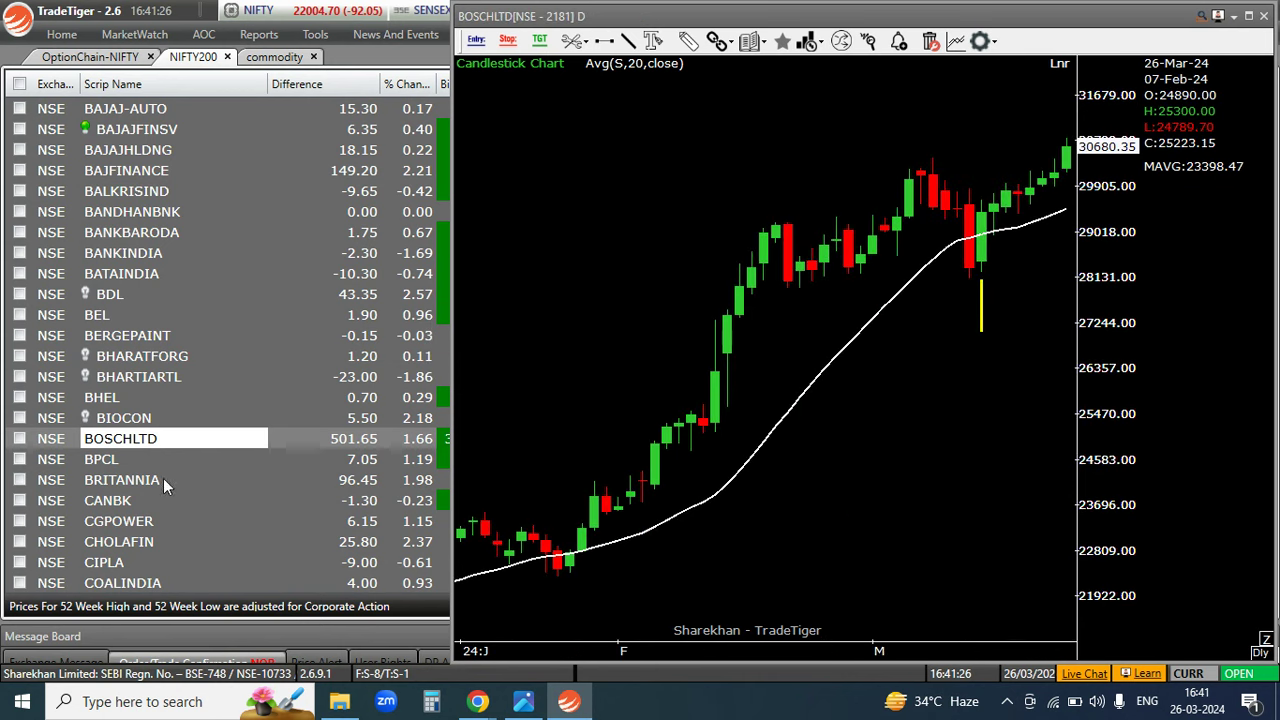
Open the CUMMINSIND daily chart from the NIFTY200 watchlist and examine its candles around the moving average.
scroll(149, 517, "down", 2)
scroll(150, 490, "down", 1)
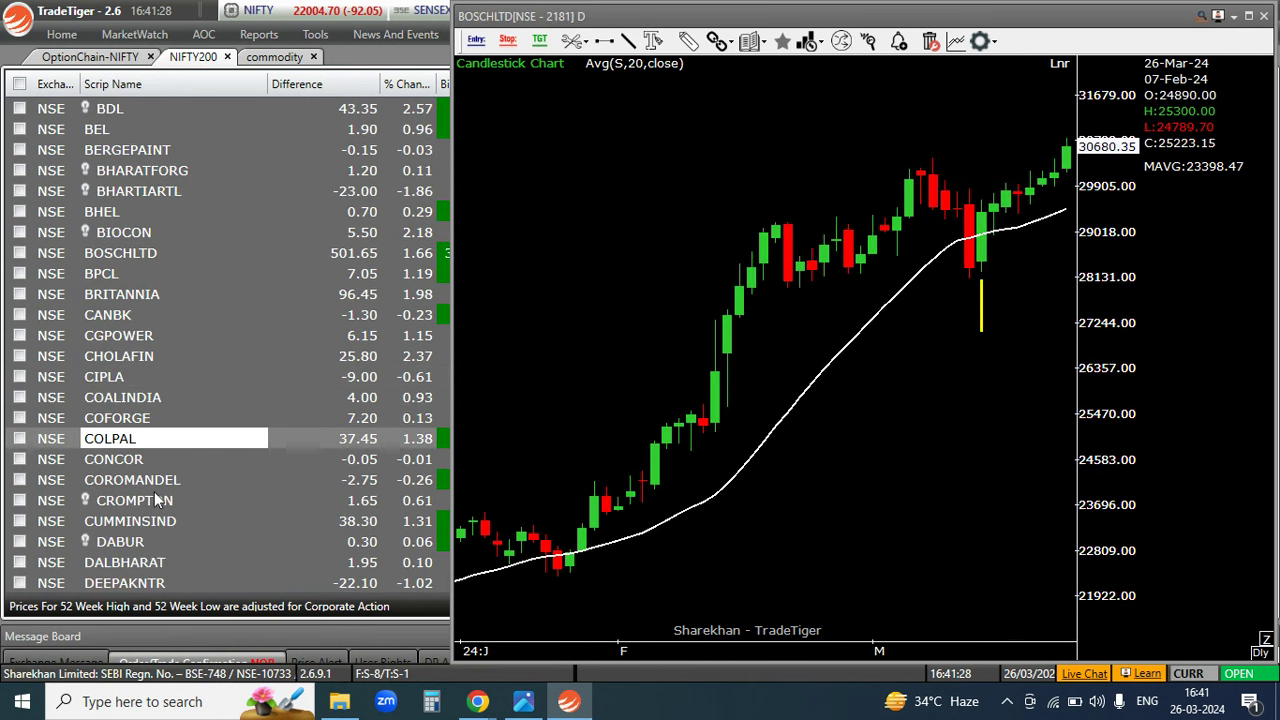
left_click(144, 520)
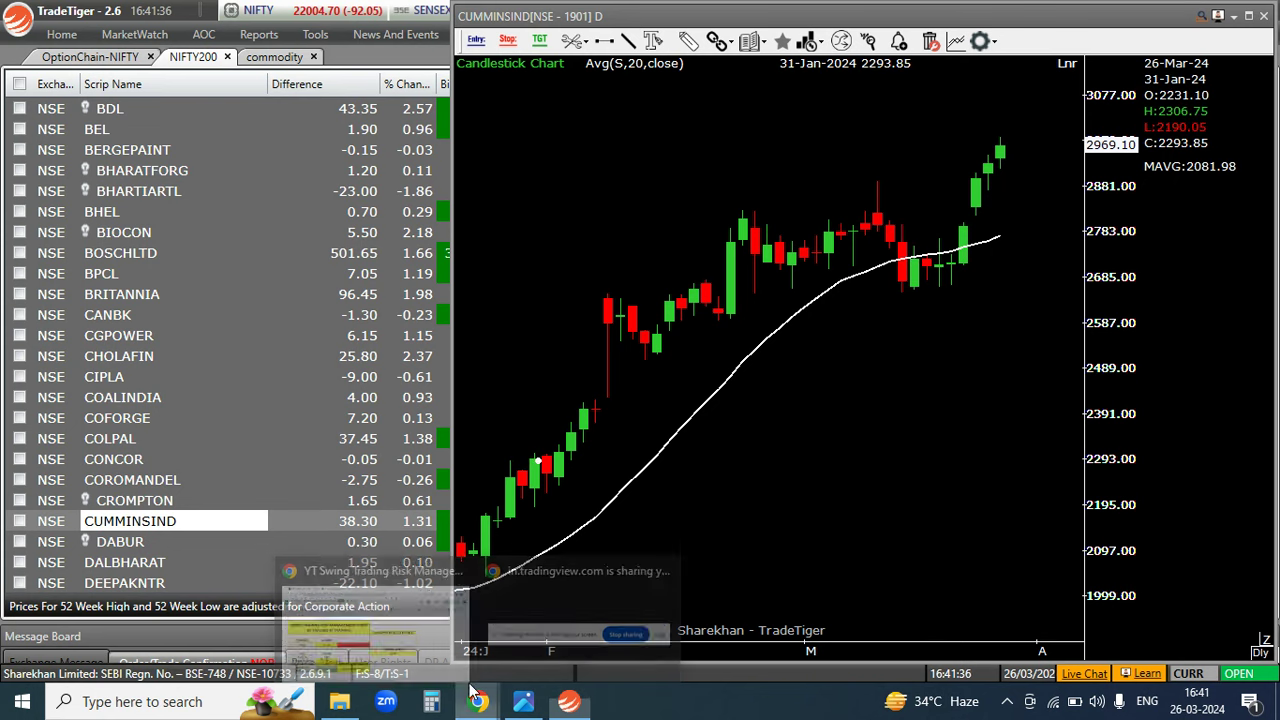
Switch to the YT Swing Trading Risk Management Sheet in Chrome and review the Entry and Stop loss cells.
mouse_move(478, 701)
left_click(376, 630)
left_click(302, 465)
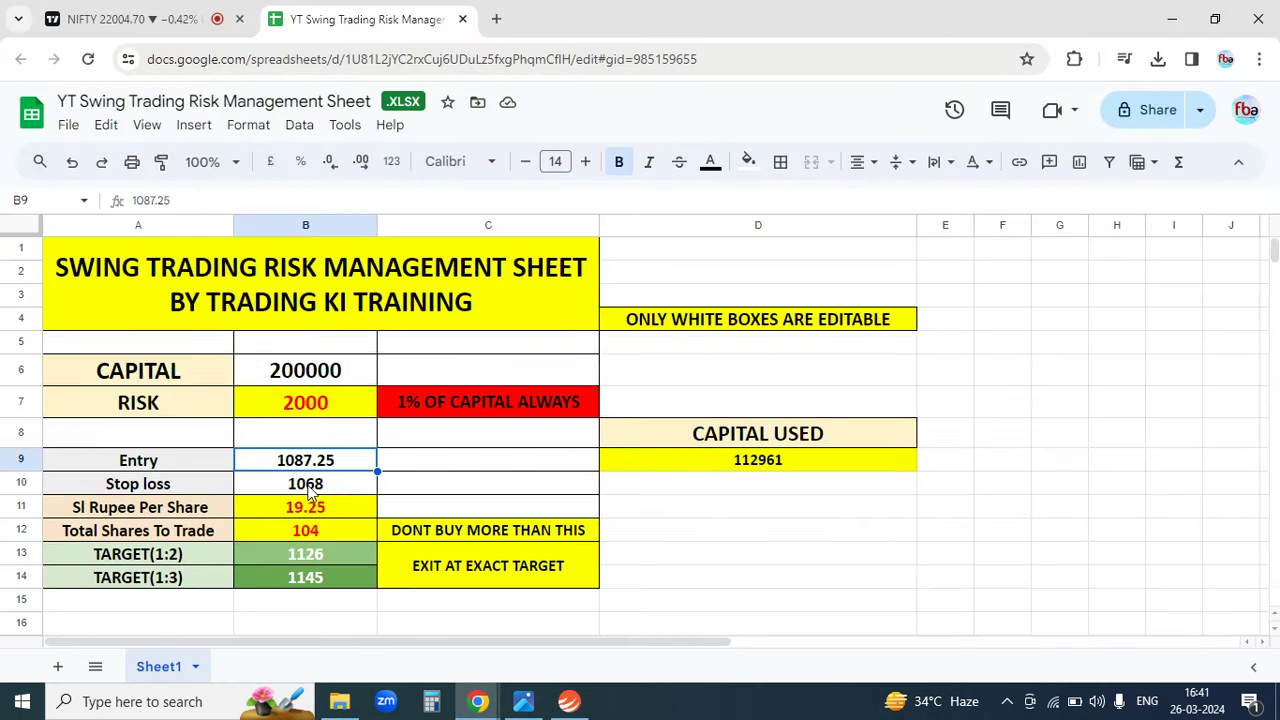
left_click(330, 488)
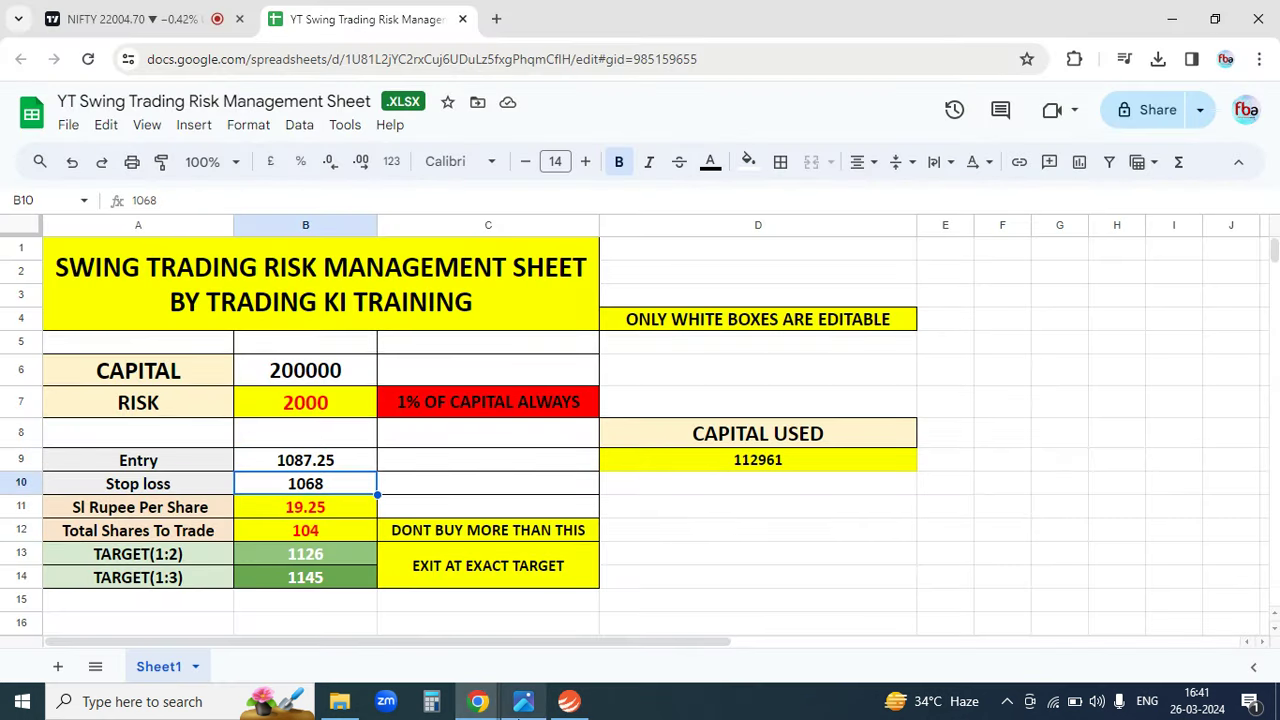
Switch back to TradeTiger and open the GLAND daily chart from the NIFTY200 watchlist.
left_click(569, 701)
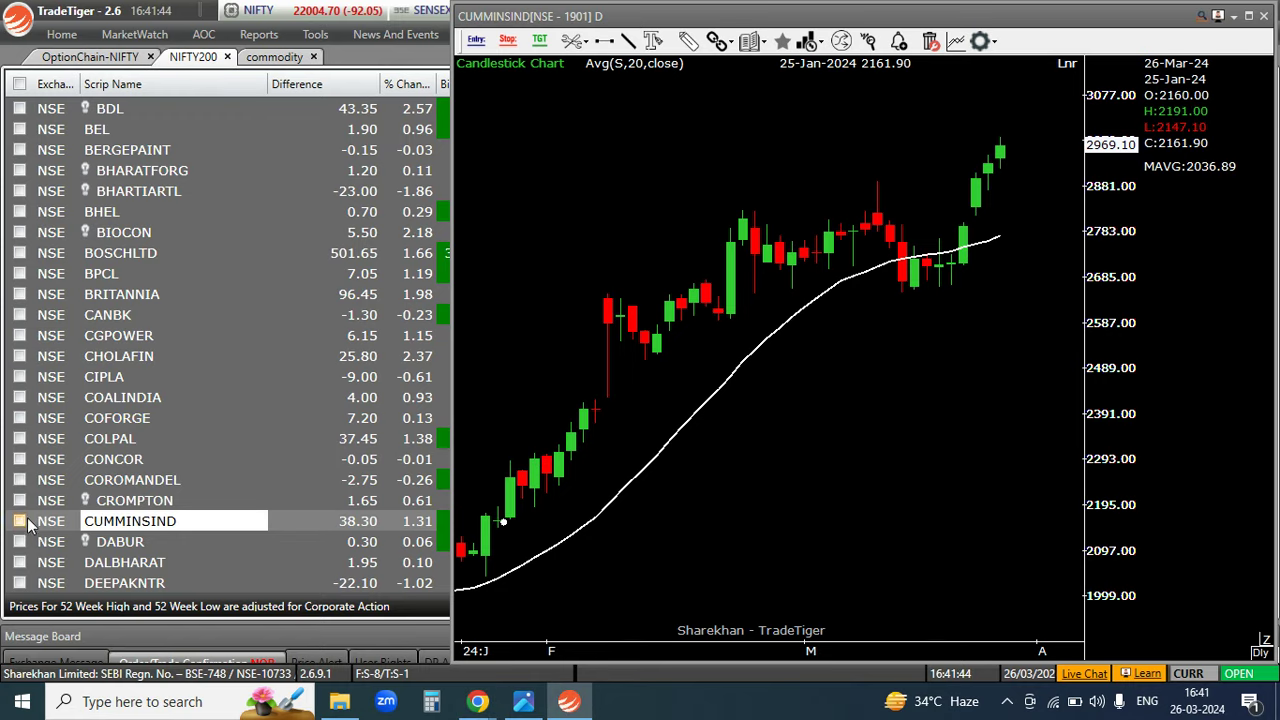
scroll(200, 421, "down", 8)
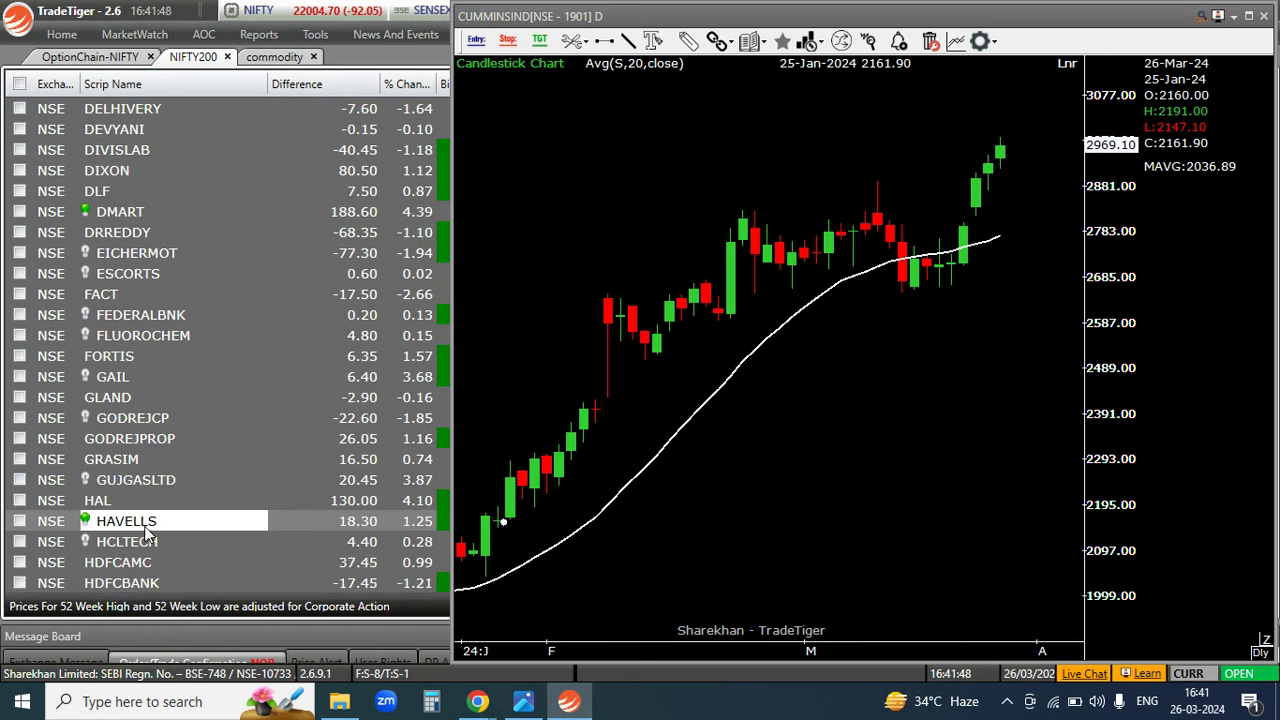
left_click(115, 397)
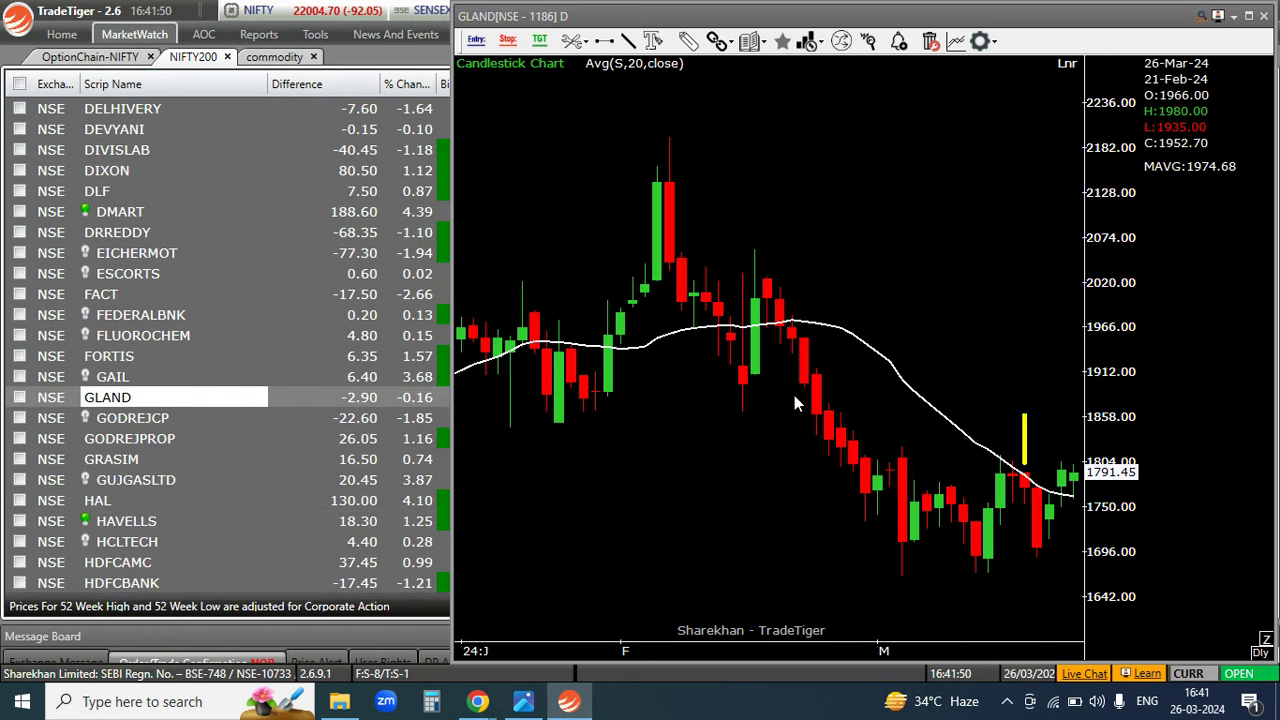
Draw a horizontal line at about 1804 across the March highs on the GLAND chart.
left_click_drag(985, 338, 871, 328)
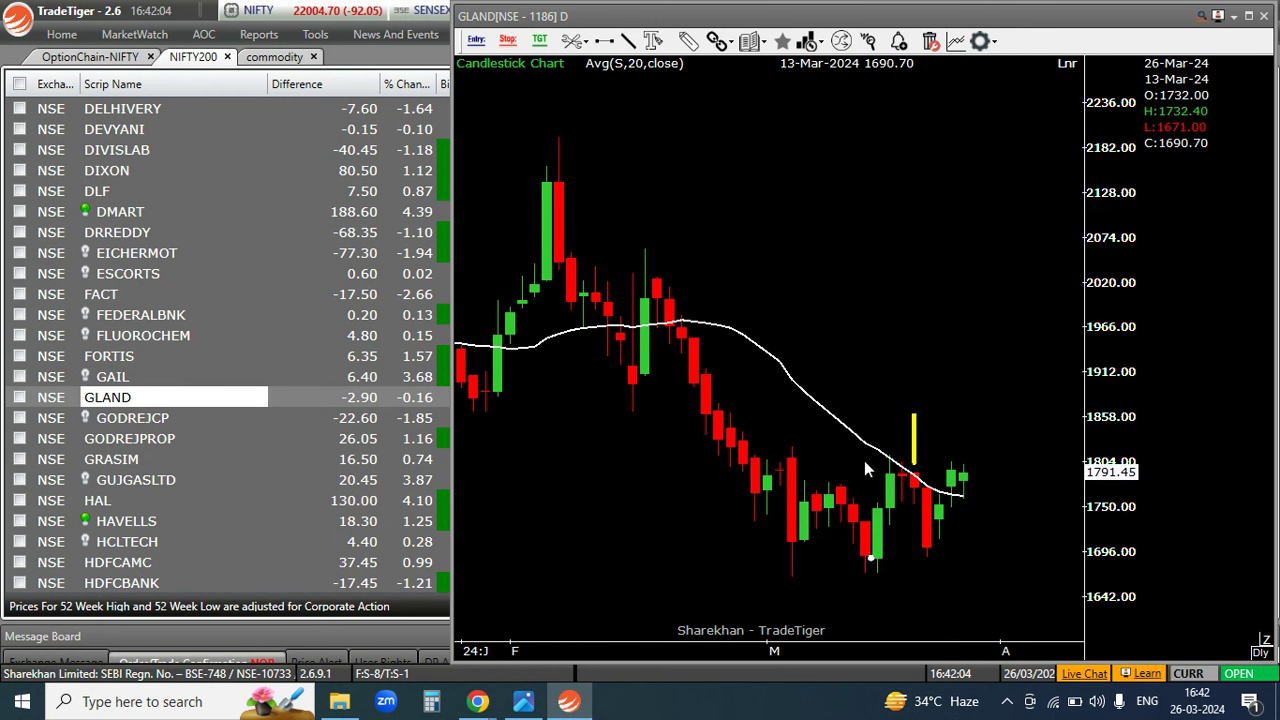
left_click(628, 45)
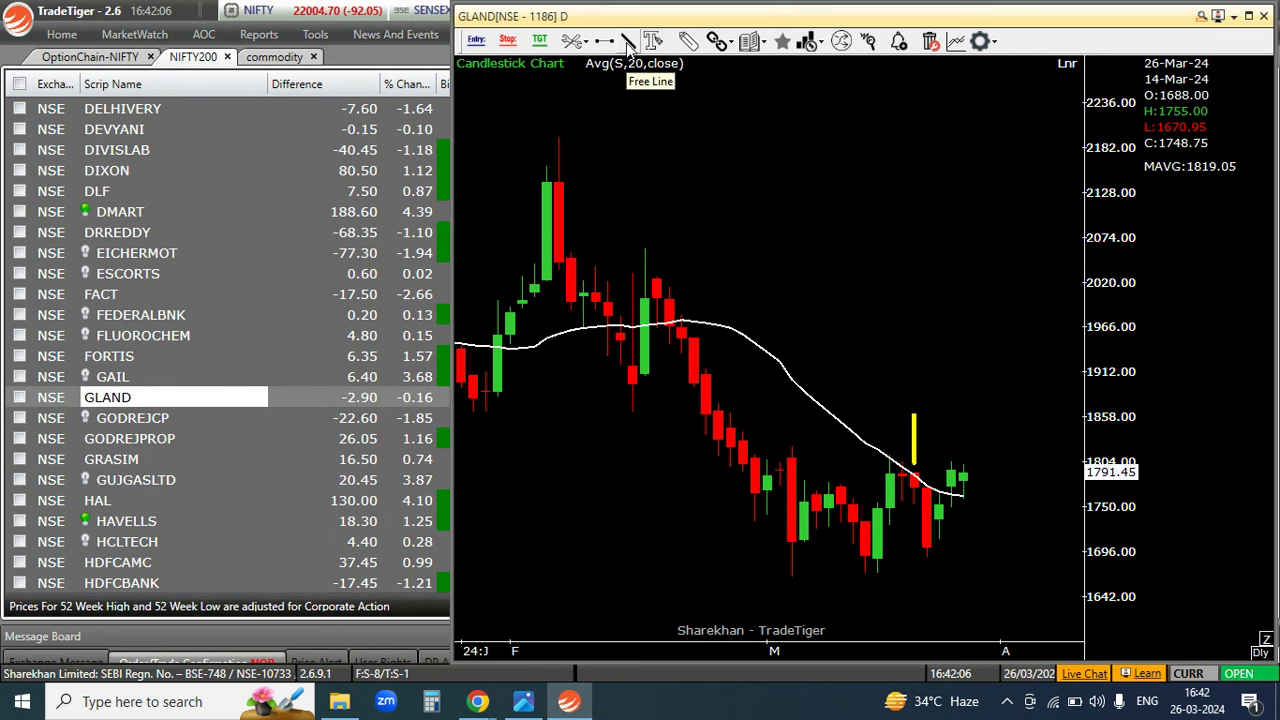
left_click_drag(868, 462, 1012, 461)
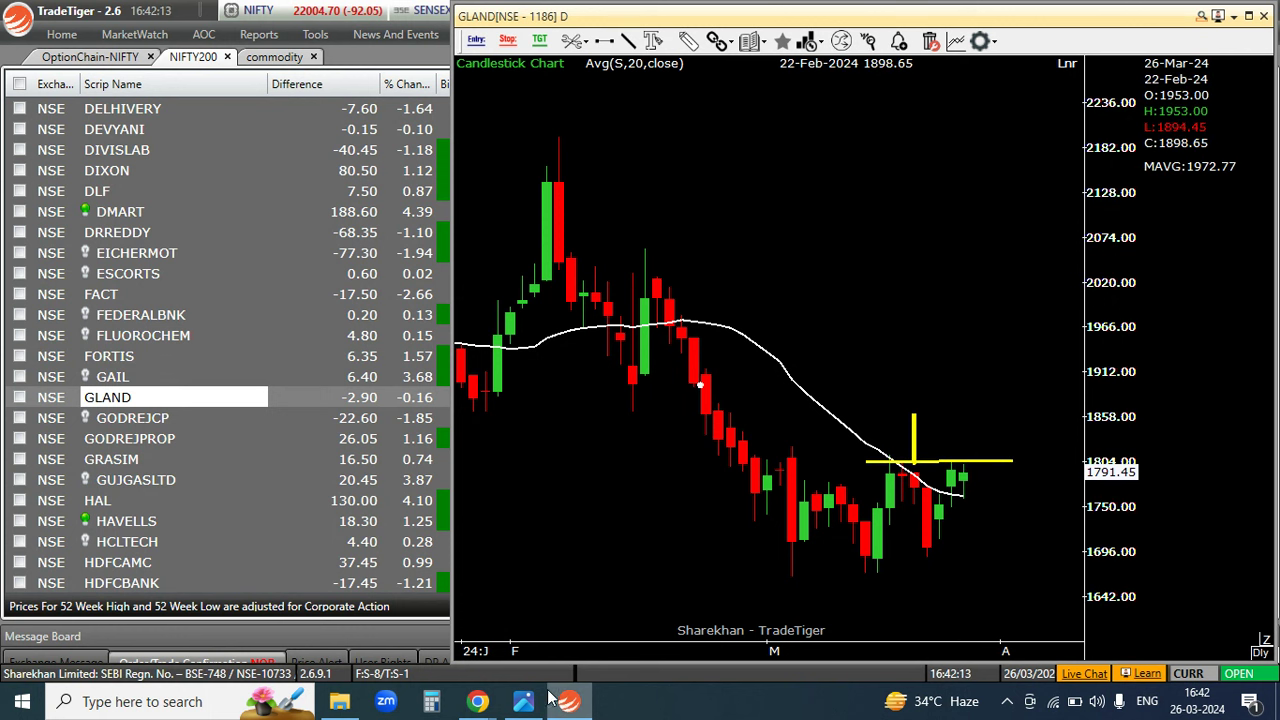
Open the ICICIBANK daily chart further down the NIFTY200 watchlist and examine its candles around the moving average.
mouse_move(552, 708)
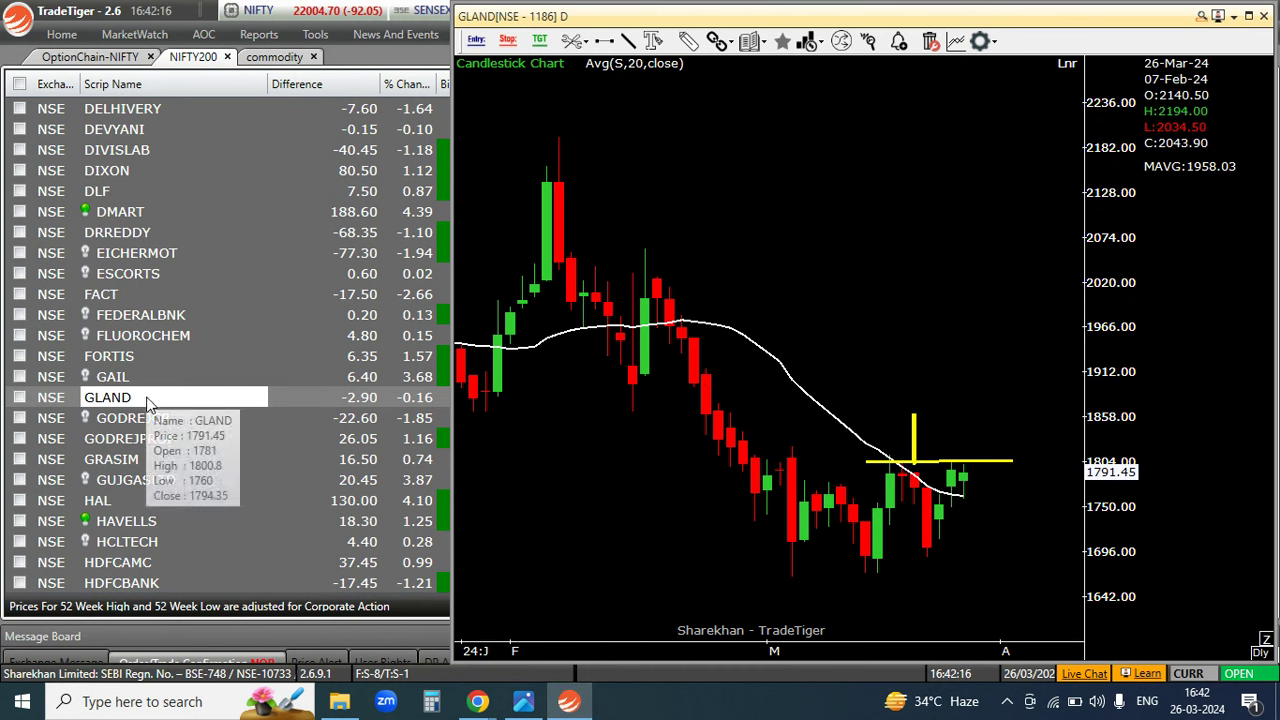
key("Down")
key("Down")
key("Down")
key("Down")
key("Down")
key("Down")
key("Down")
key("Down")
key("Down")
key("Down")
key("Down")
key("Down")
key("Down")
key("Down")
key("Down")
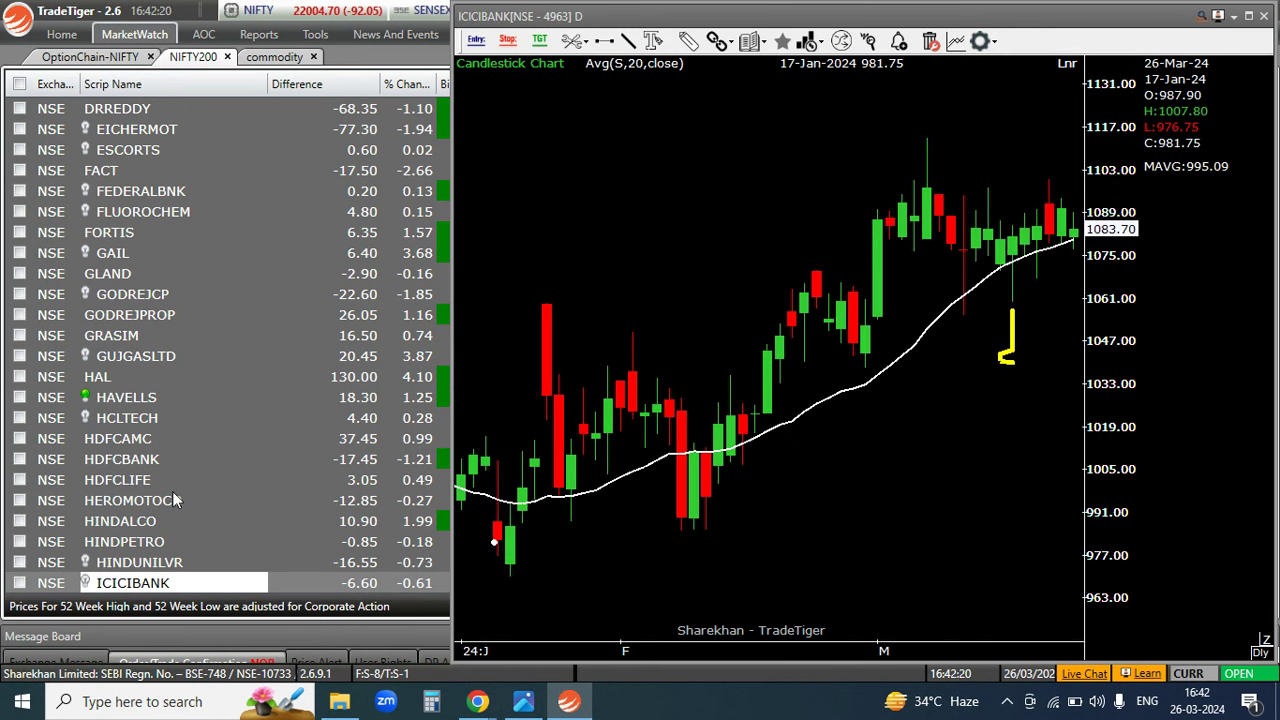
Open the ICICIPRULI daily chart from the watchlist and review the marked candle at the moving average.
key("Down")
key("Down")
key("Down")
left_click(152, 566)
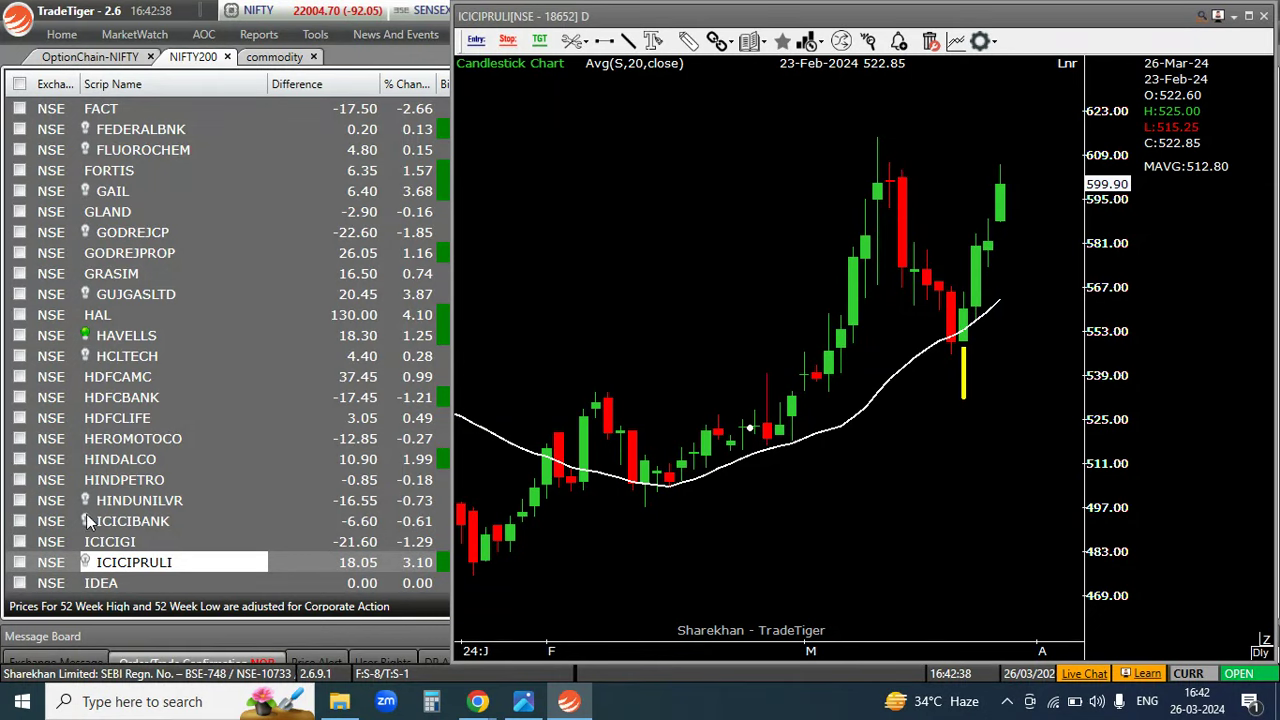
Open the INDUSTOWER daily chart, followed by the INFY chart, and examine their marked setups around the moving average.
mouse_move(148, 565)
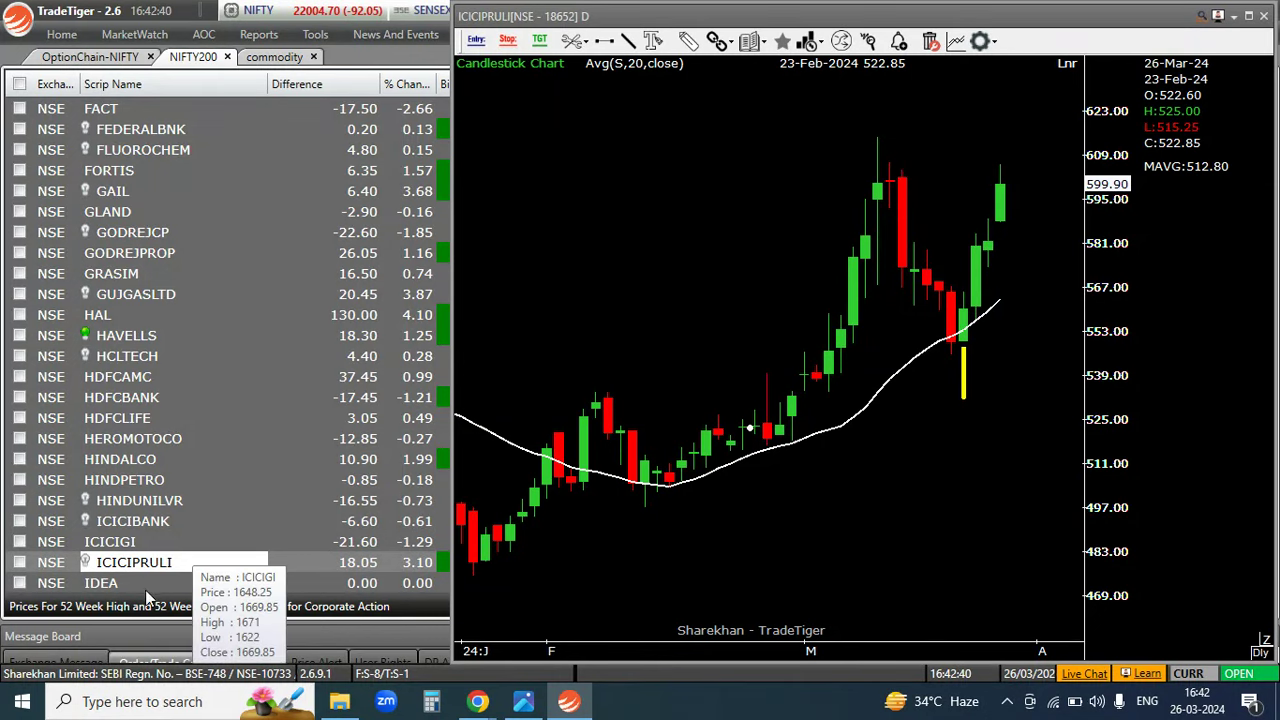
key("Down")
key("Down")
key("Down")
key("Down")
key("Down")
key("Down")
key("Down")
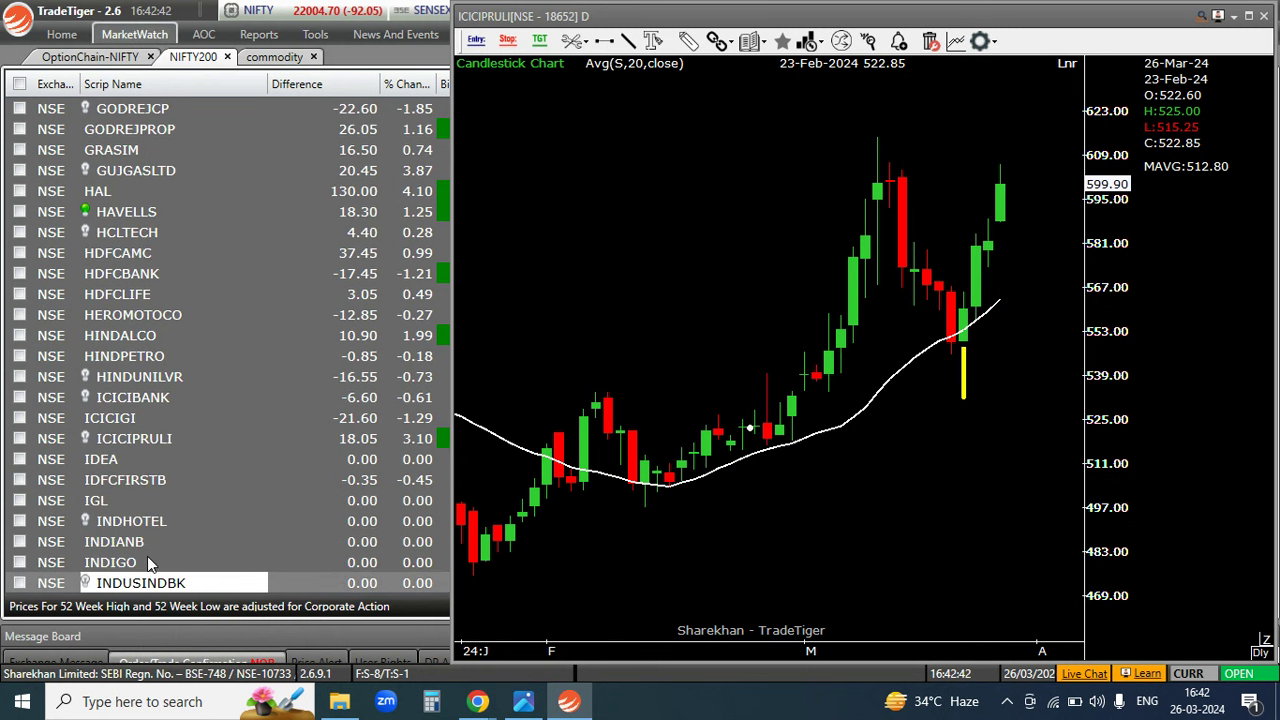
key("Down")
key("Down")
key("Down")
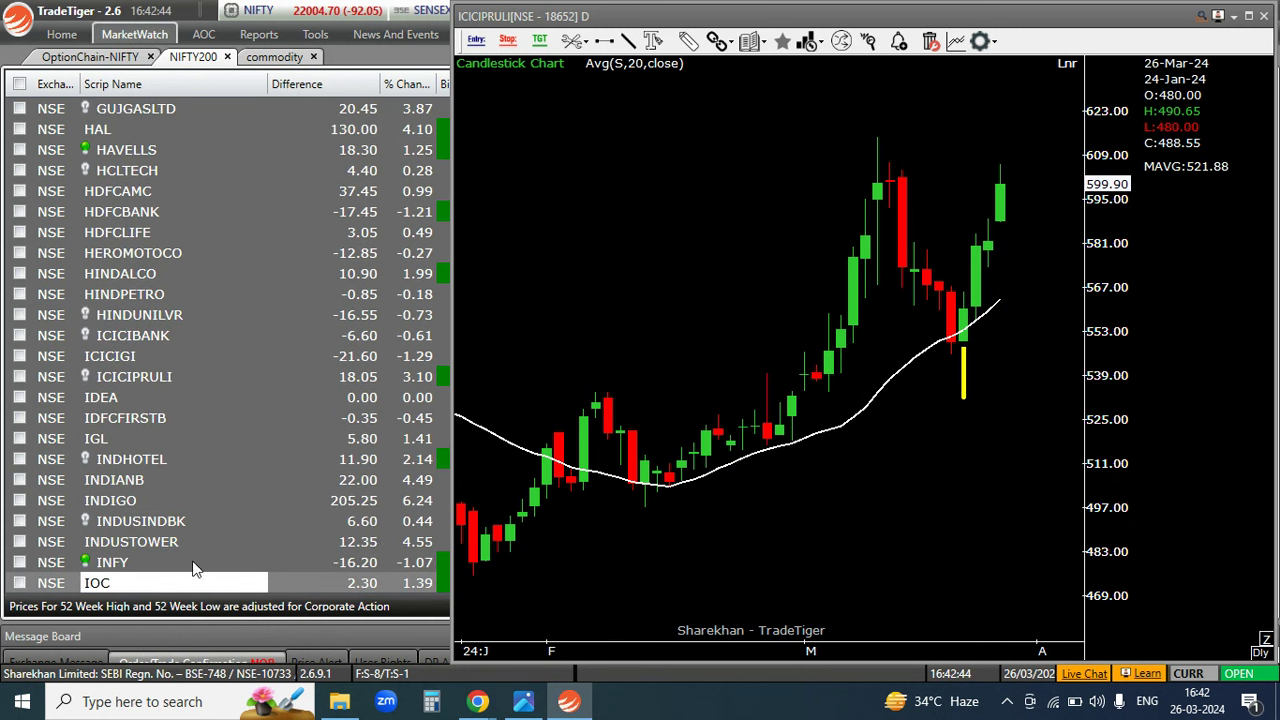
left_click(180, 545)
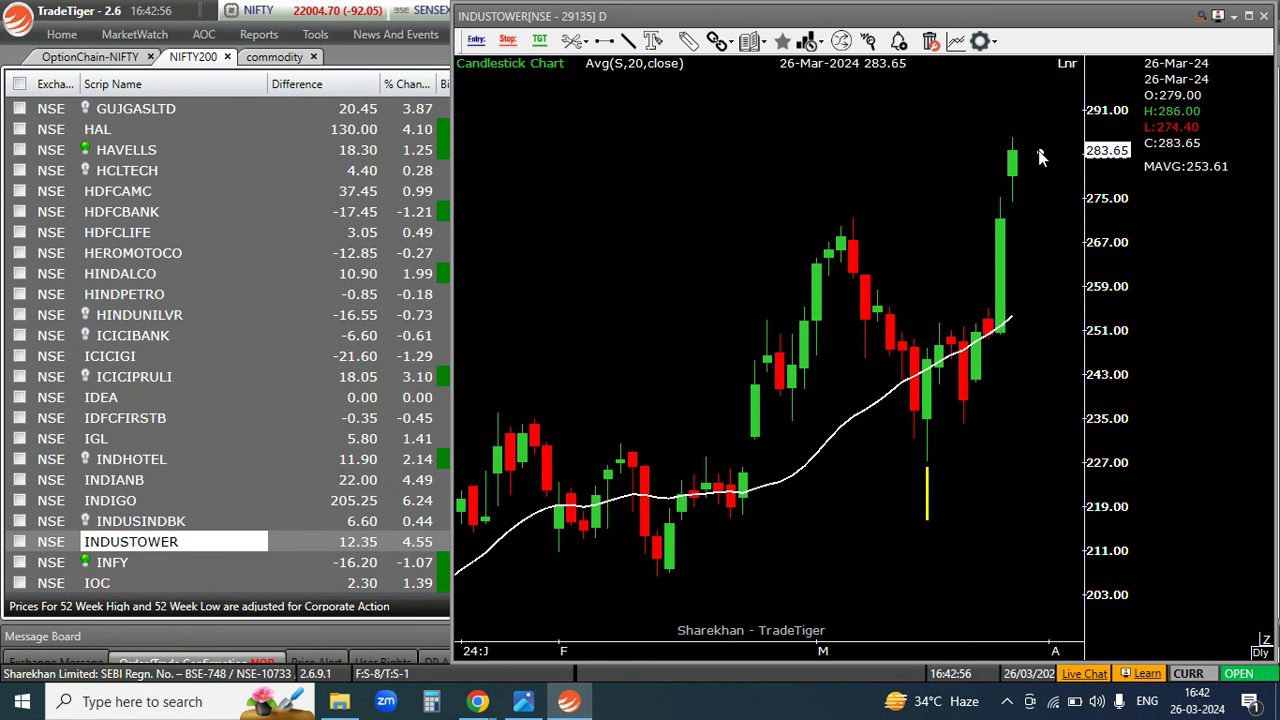
left_click(110, 564)
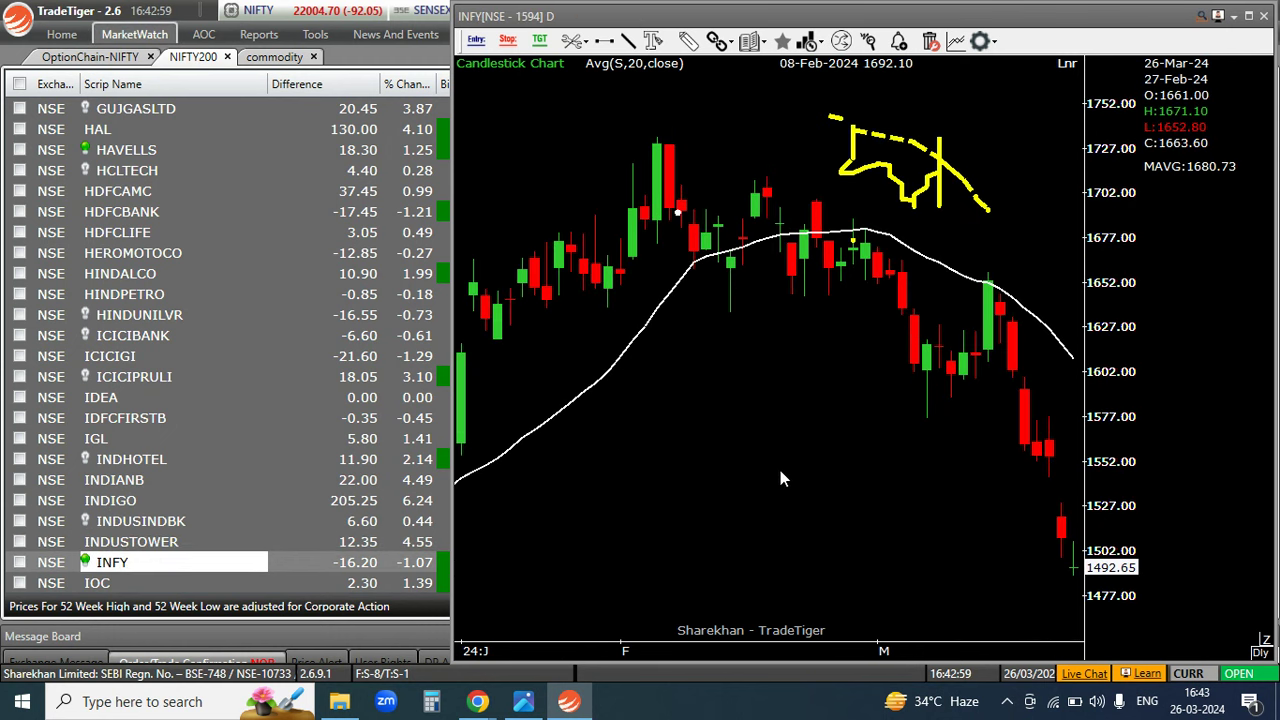
left_click_drag(805, 473, 684, 470)
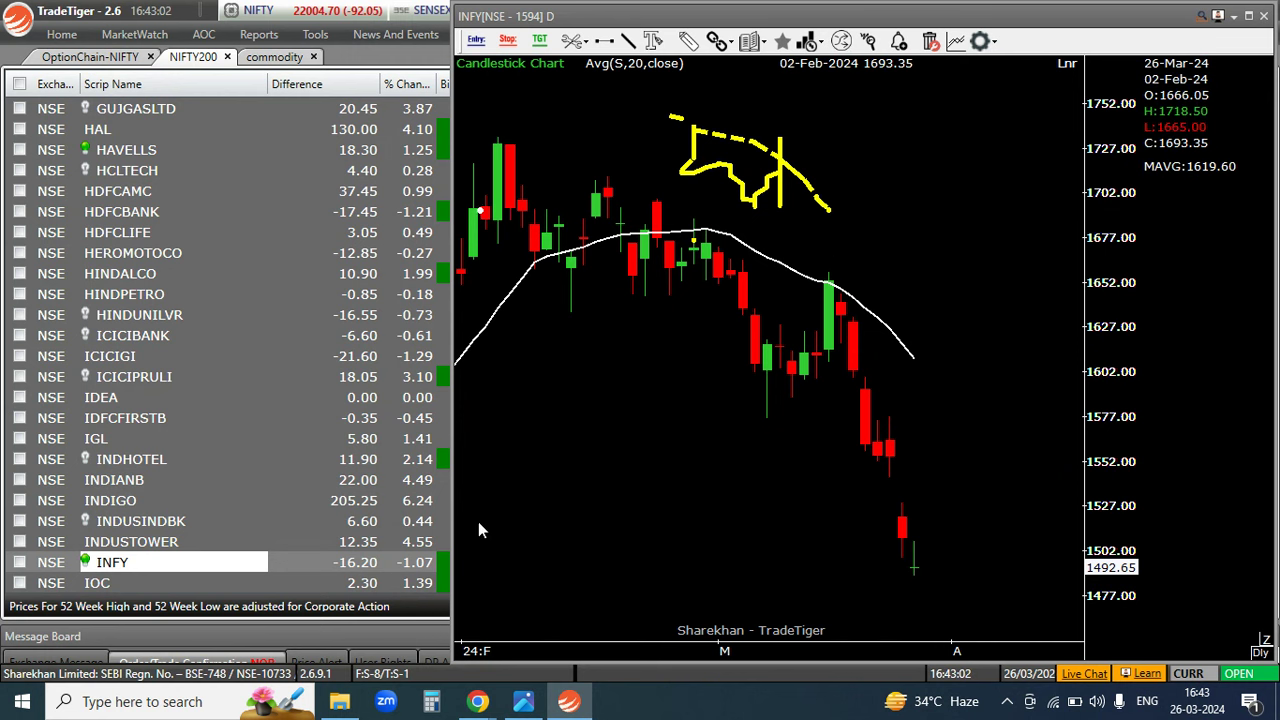
left_click(156, 524)
key("ctrl+shift+a")
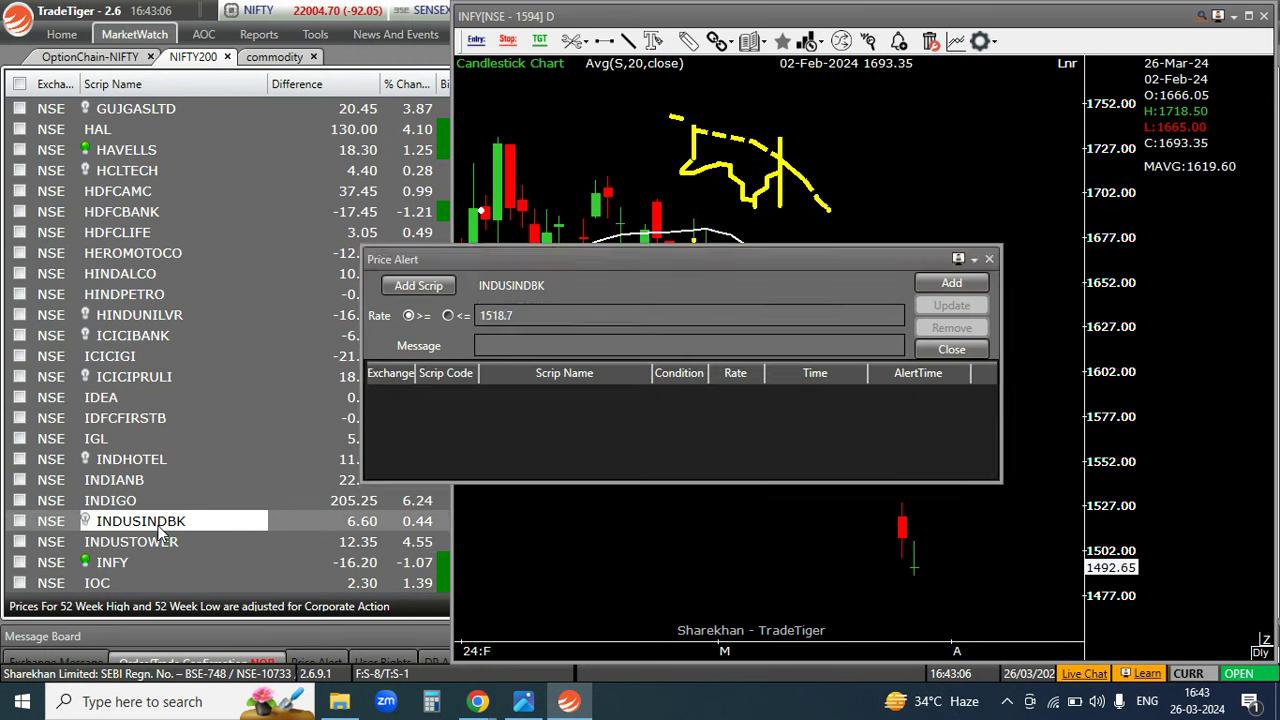
left_click(948, 276)
Open the PIDILITIND daily chart from the NIFTY200 watchlist and review the marked candle near the moving average.
scroll(190, 472, "down", 2)
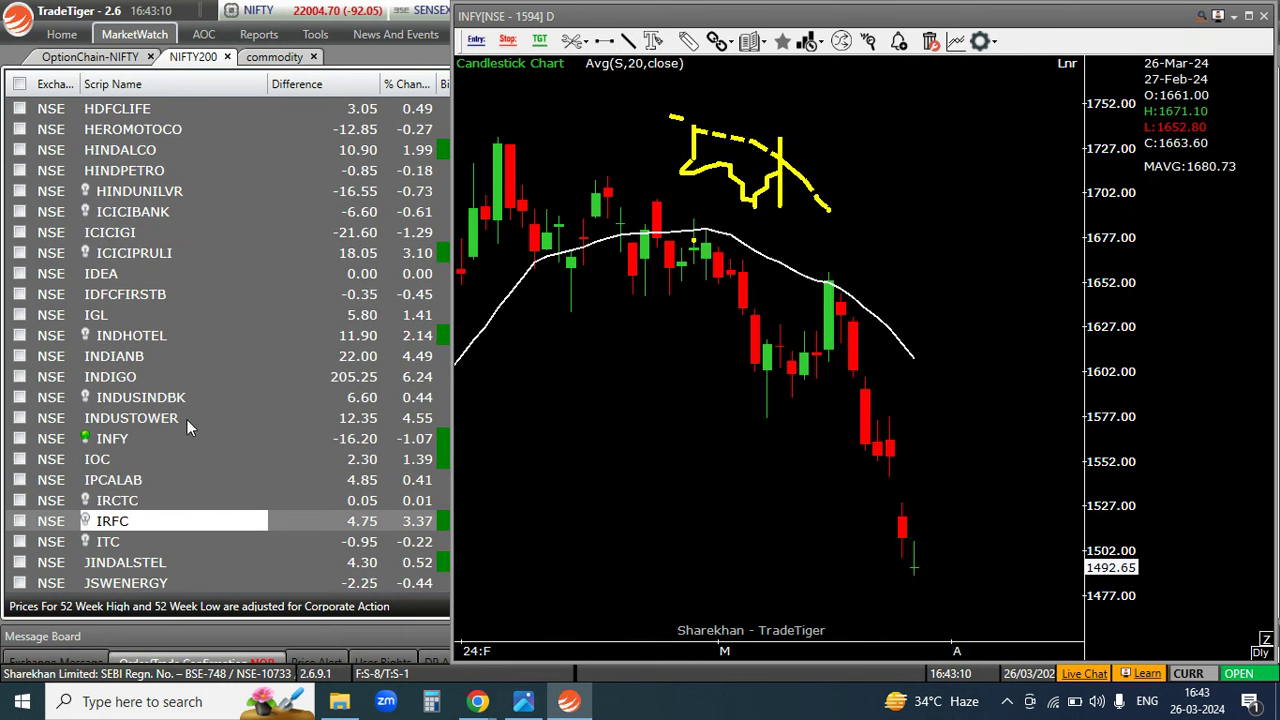
scroll(186, 419, "down", 8)
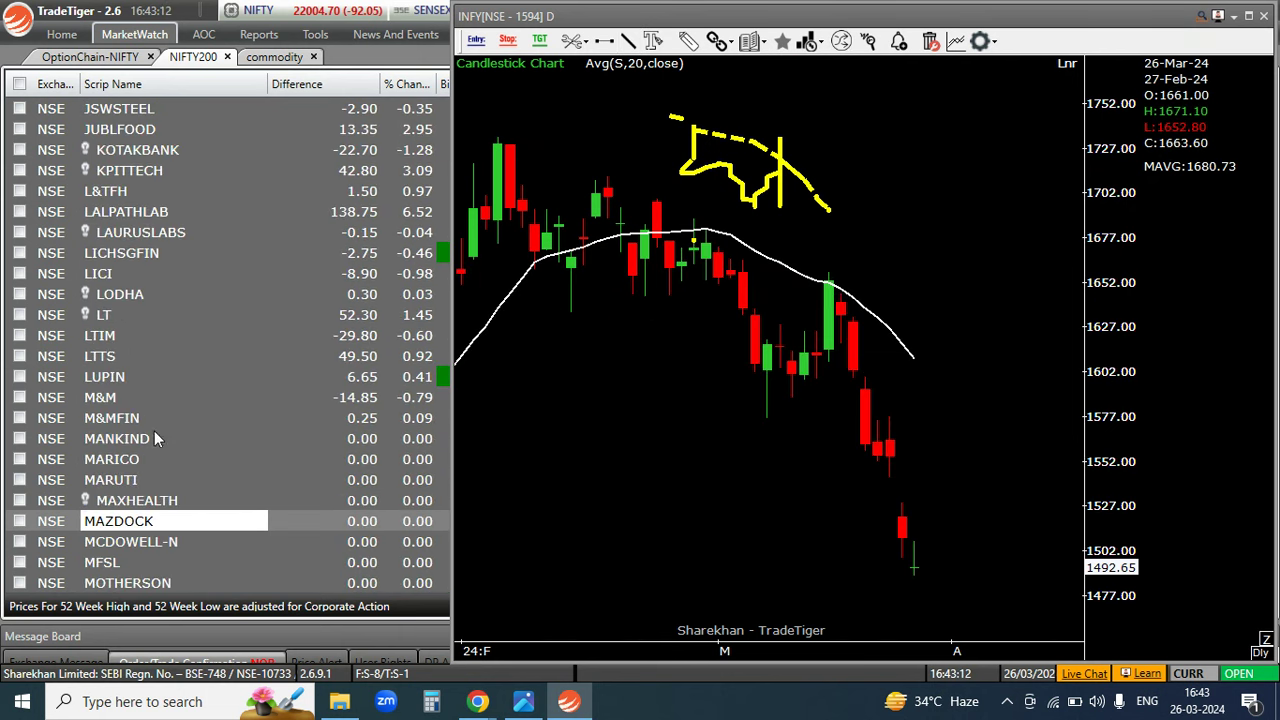
scroll(204, 422, "down", 6)
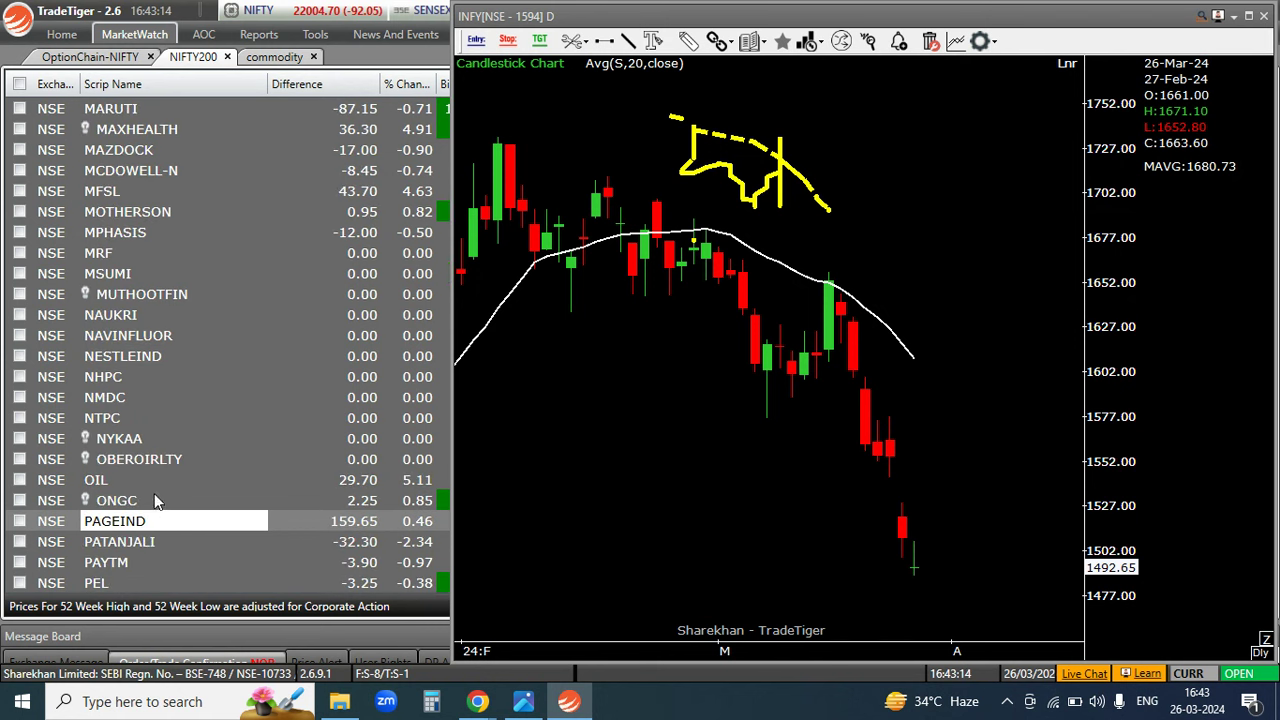
scroll(169, 430, "down", 2)
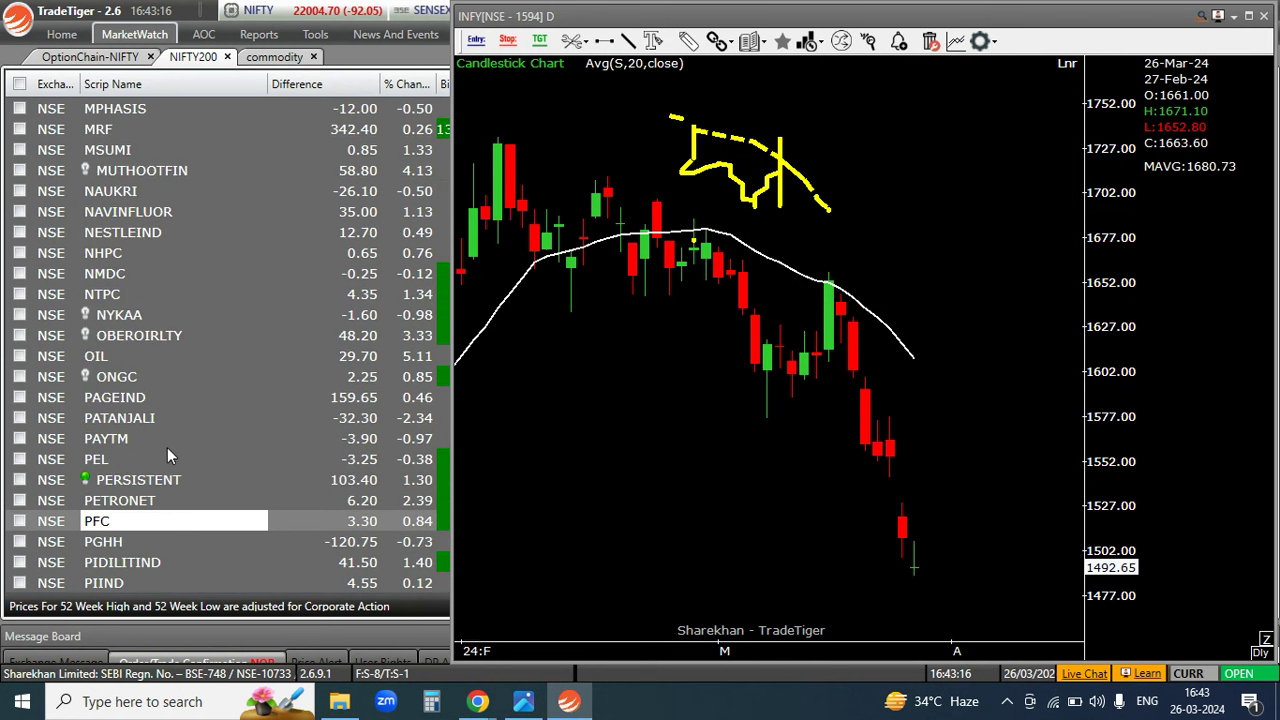
left_click(146, 565)
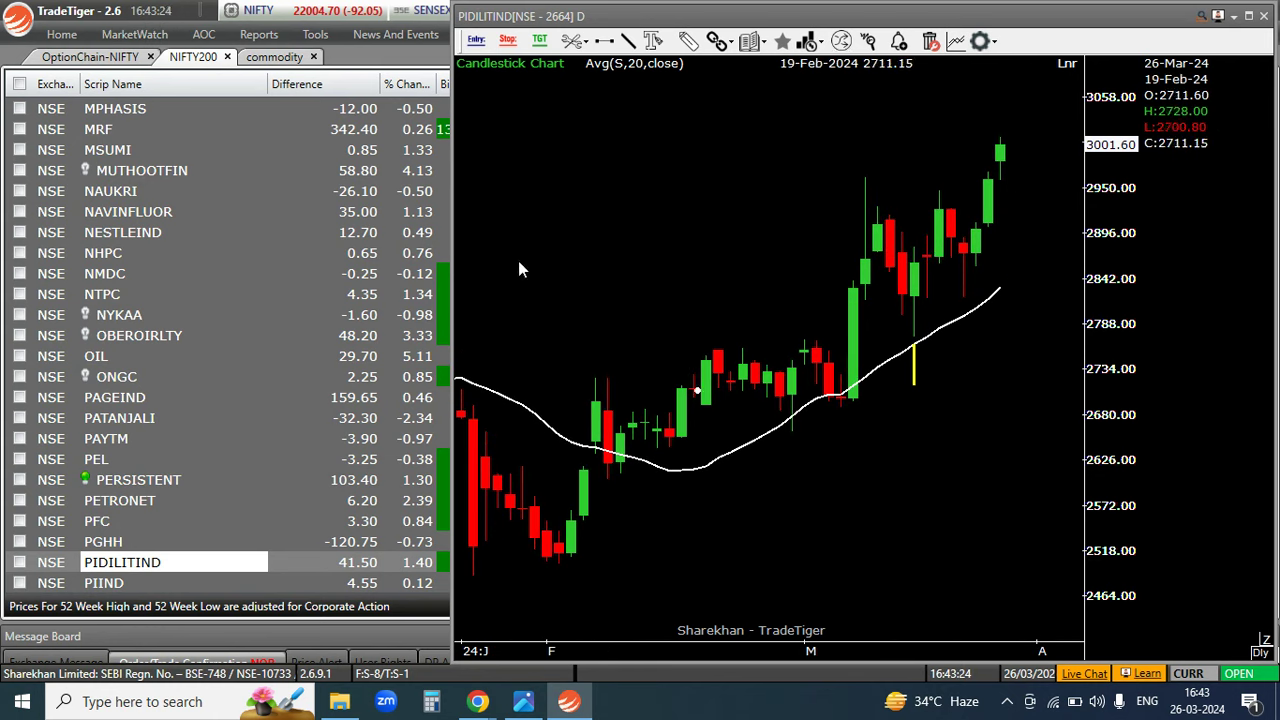
Open the SIEMENS daily chart further down the NIFTY200 watchlist.
scroll(152, 568, "down", 4)
scroll(152, 570, "down", 2)
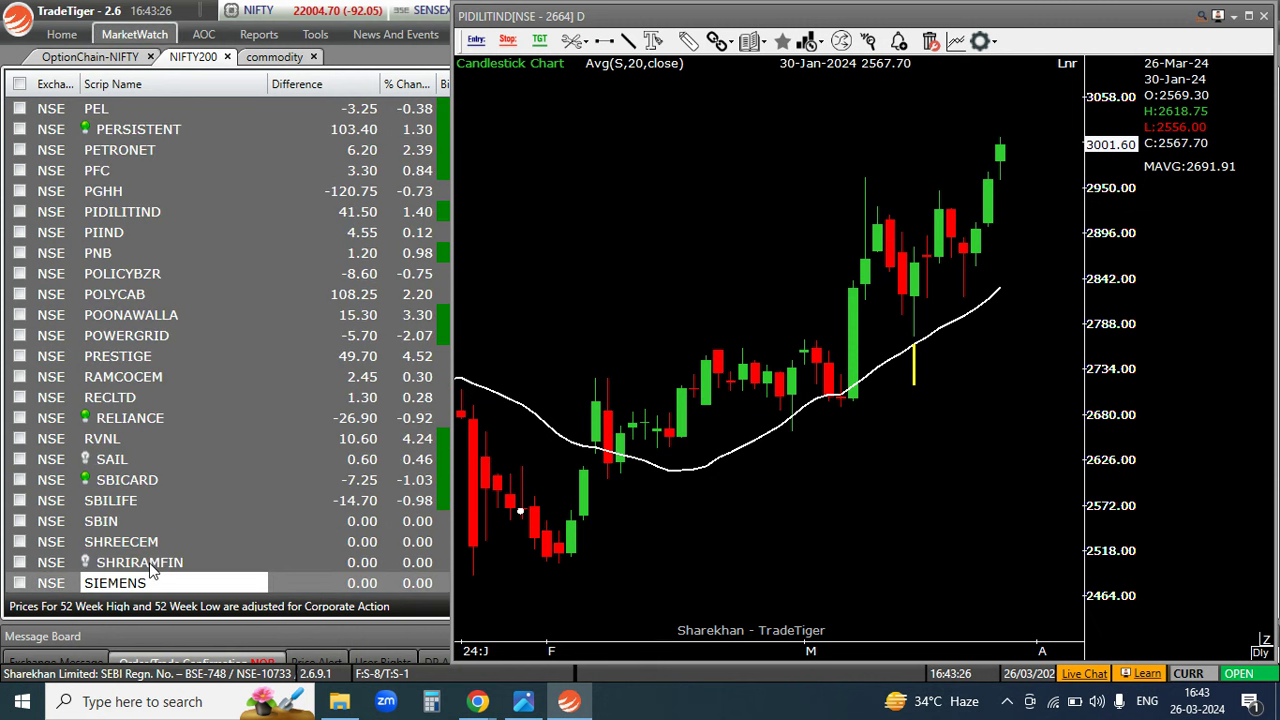
left_click(165, 588)
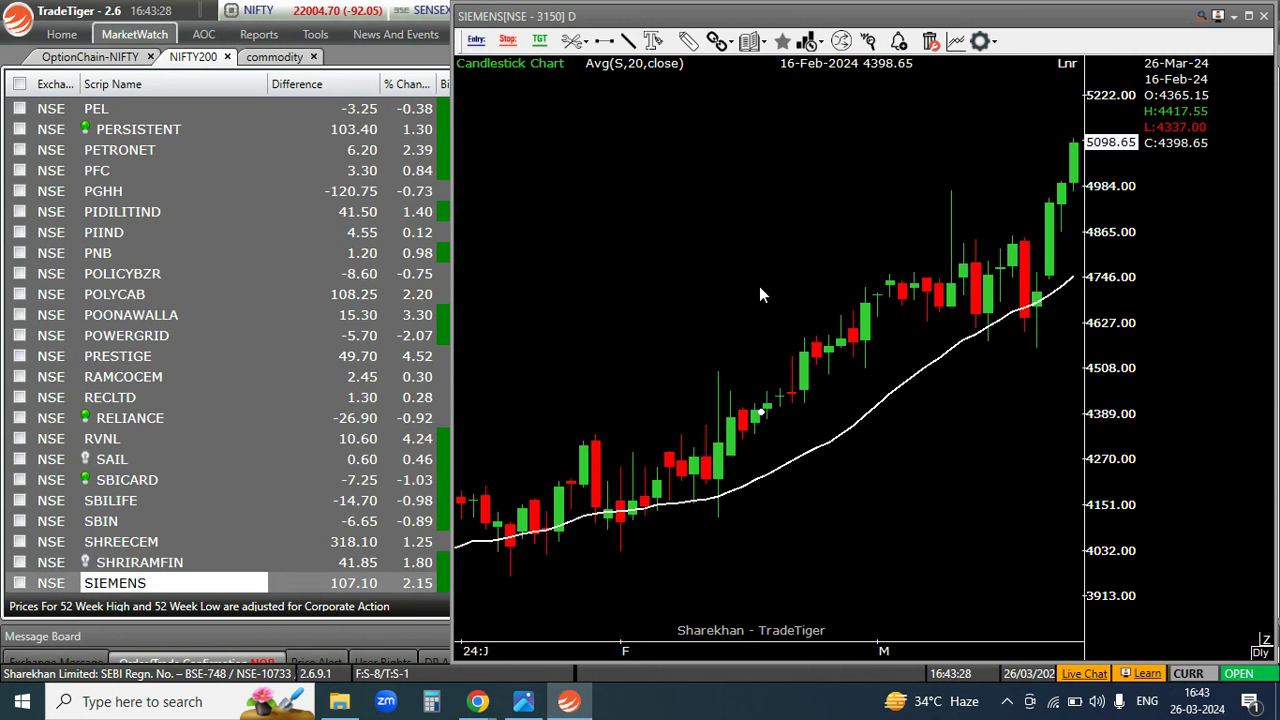
Draw short vertical marks below the two mid-March SIEMENS candles whose lower wicks dip beneath the moving average.
left_click_drag(975, 415, 915, 423)
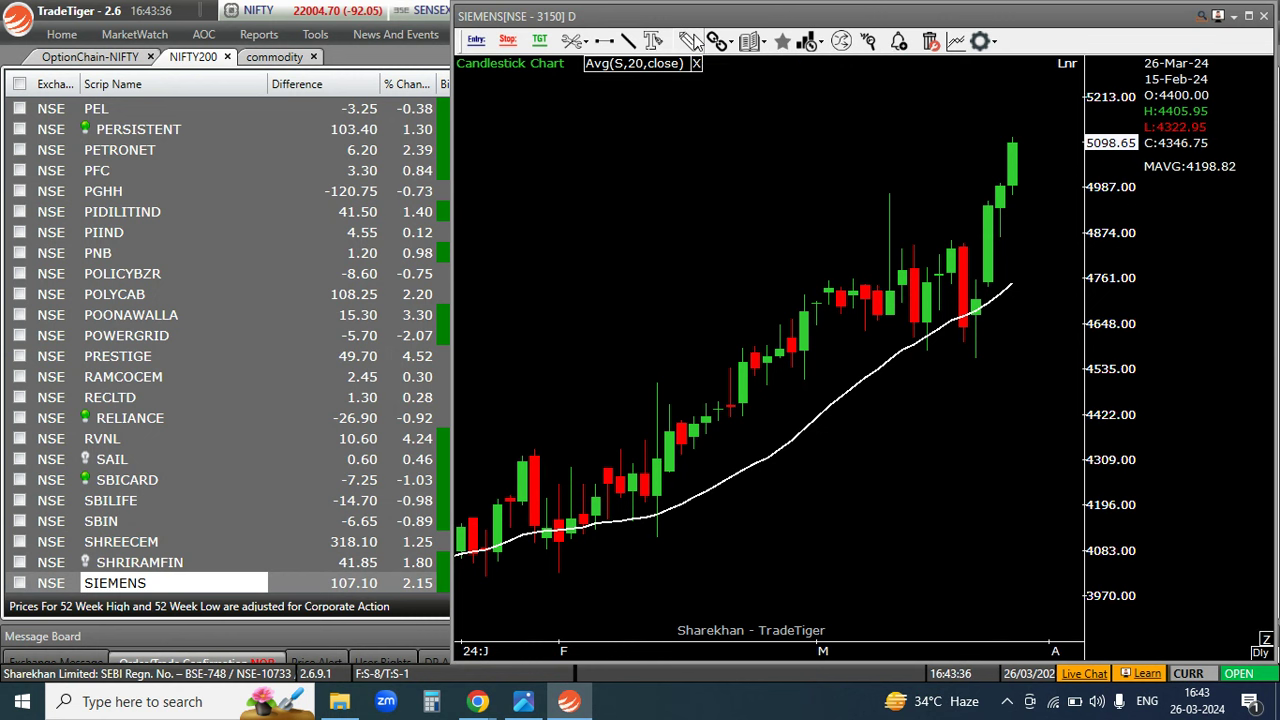
left_click(690, 40)
left_click_drag(929, 406, 931, 363)
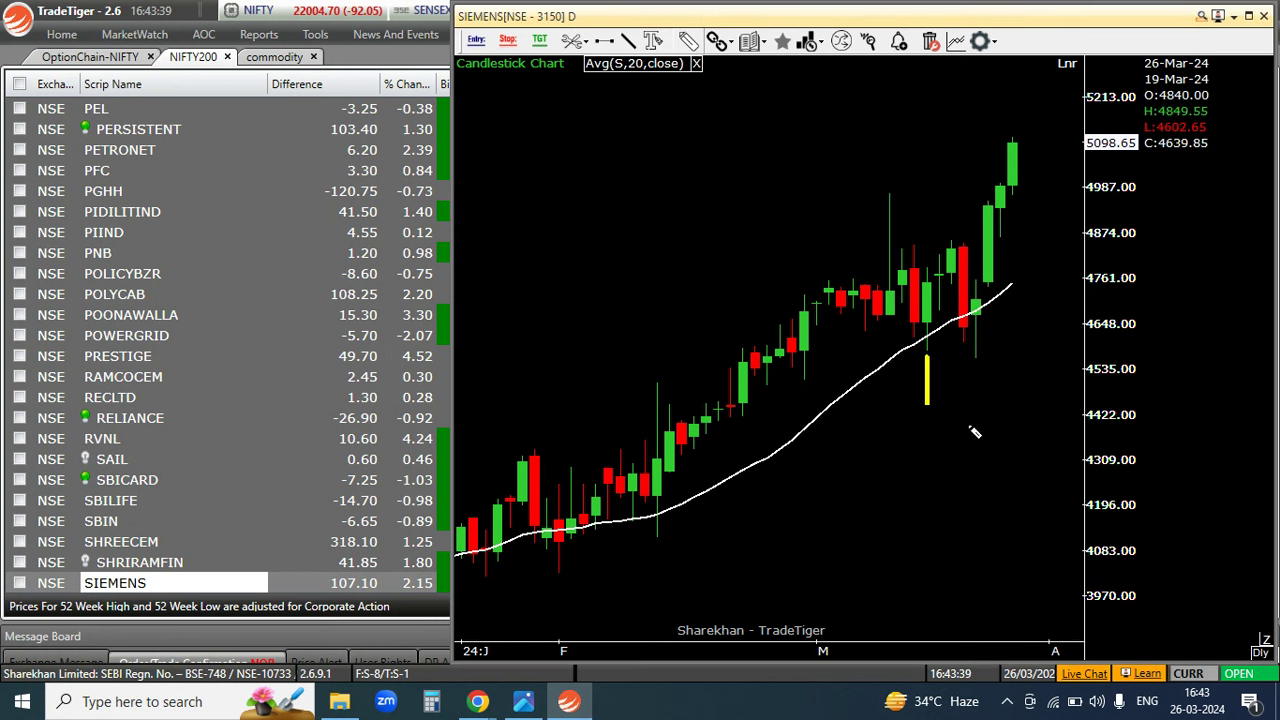
left_click_drag(978, 411, 975, 367)
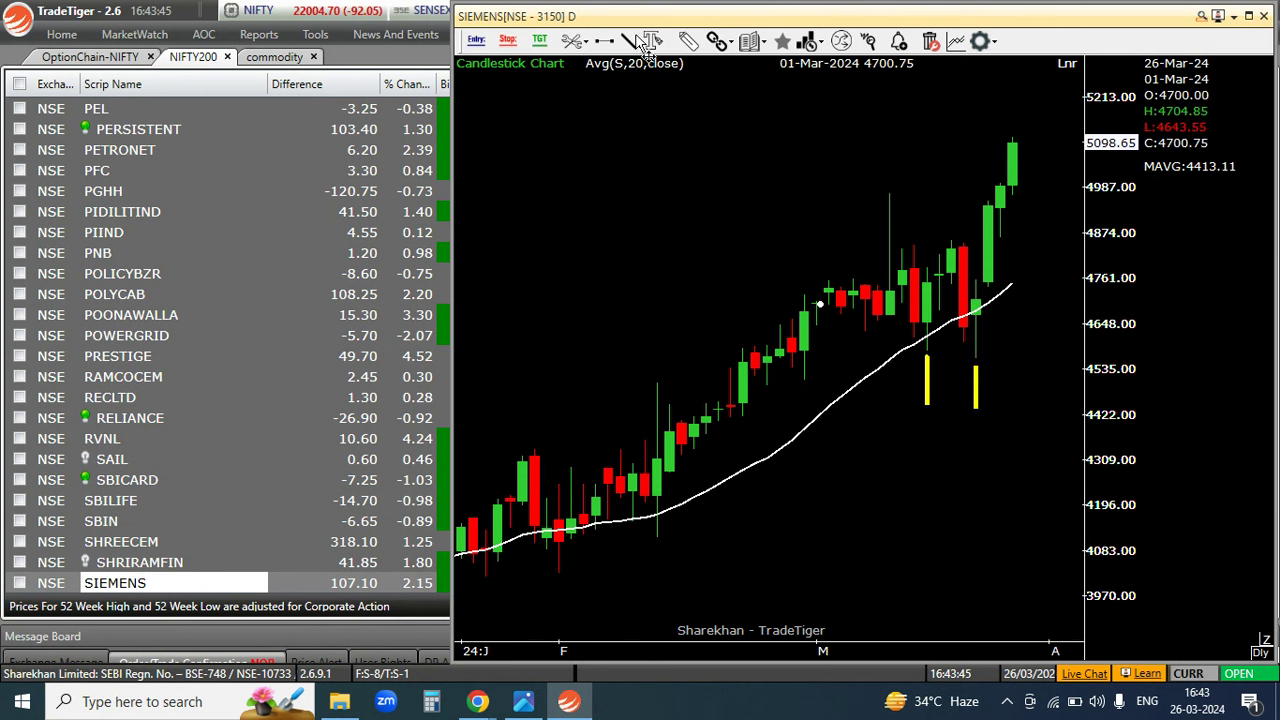
Draw a horizontal line at about 4570 along the lows of the two marked SIEMENS candles.
left_click(689, 42)
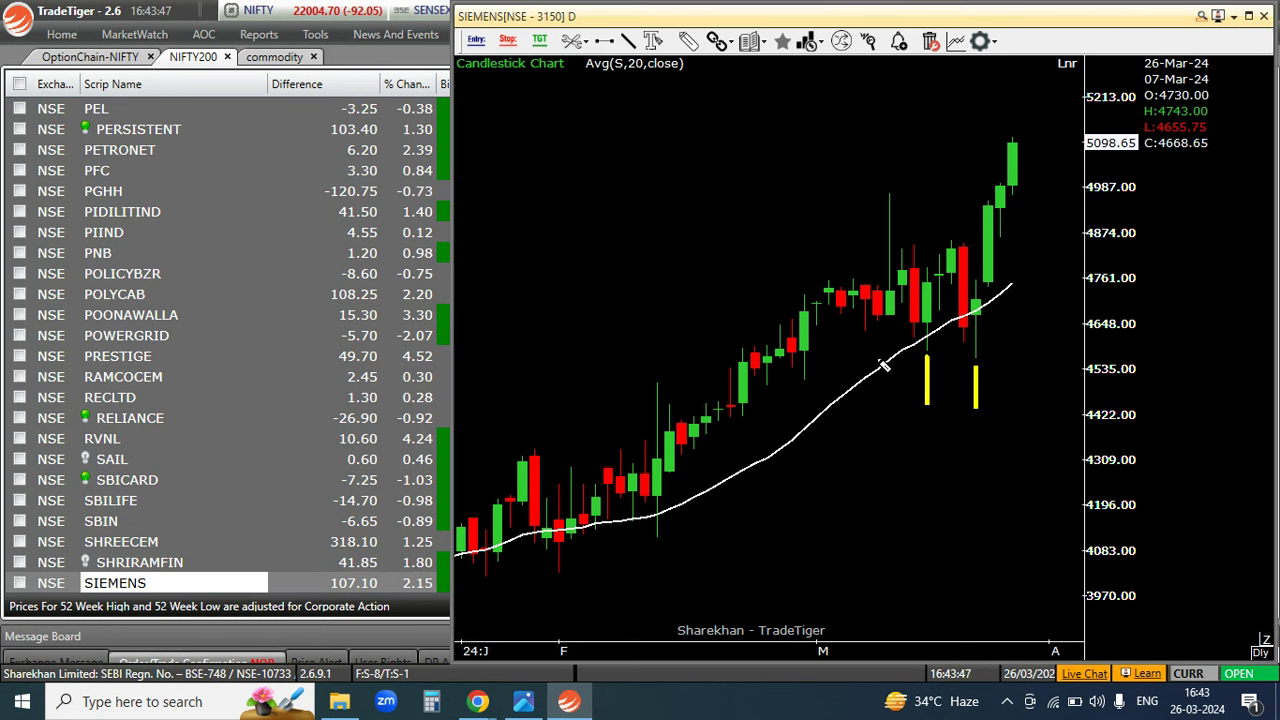
left_click_drag(866, 355, 1038, 355)
right_click(948, 468)
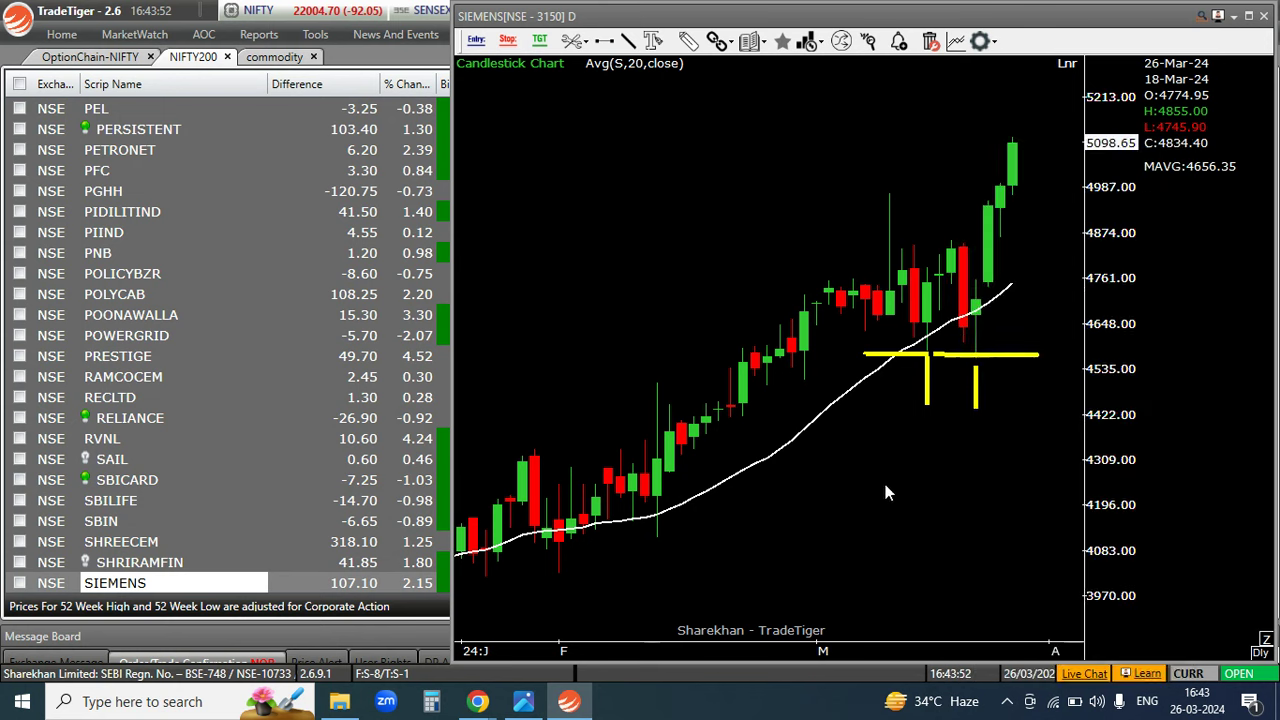
left_click(885, 485)
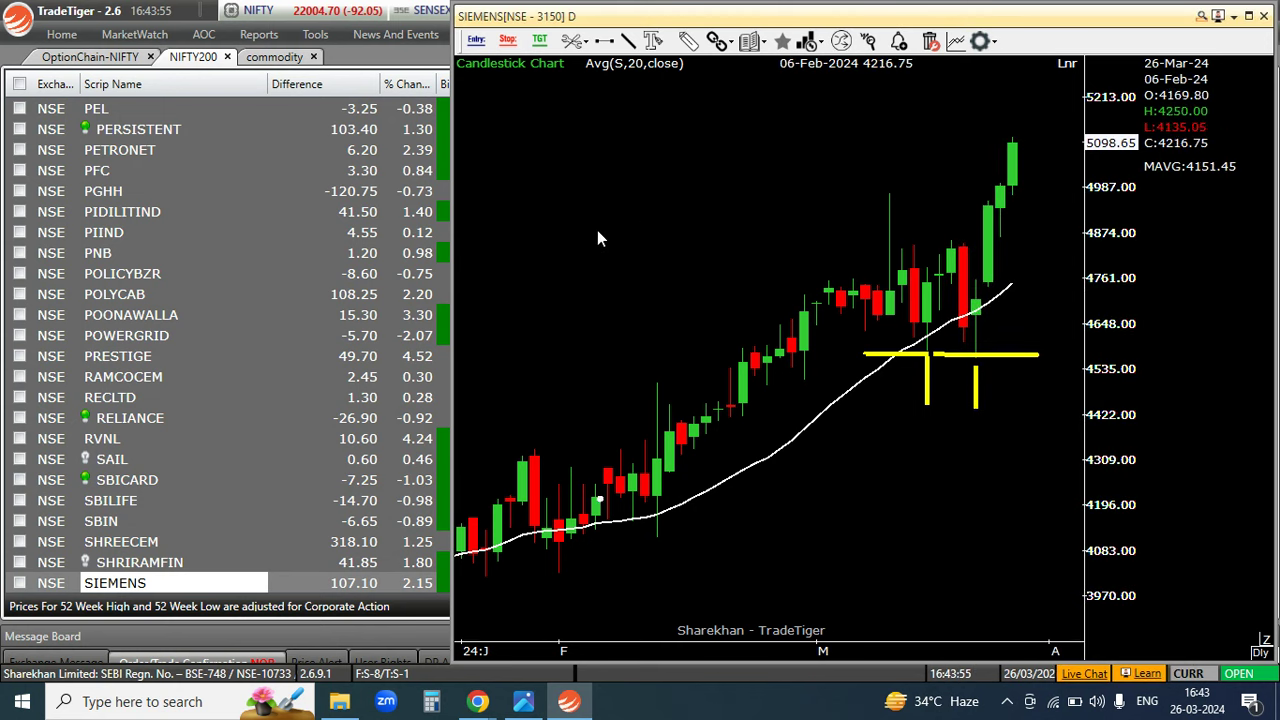
right_click(630, 202)
left_click(602, 280)
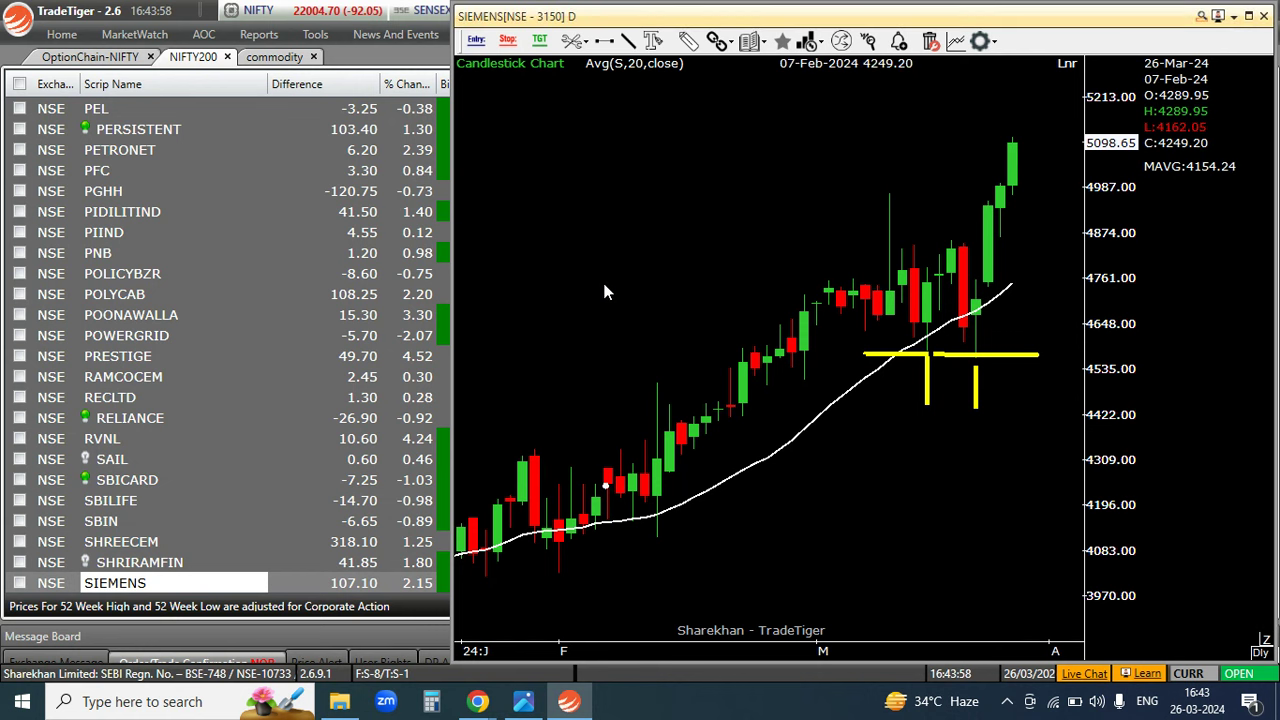
Open the WIPRO daily chart at the end of the watchlist and examine the marked candle at the moving average.
left_click(138, 588)
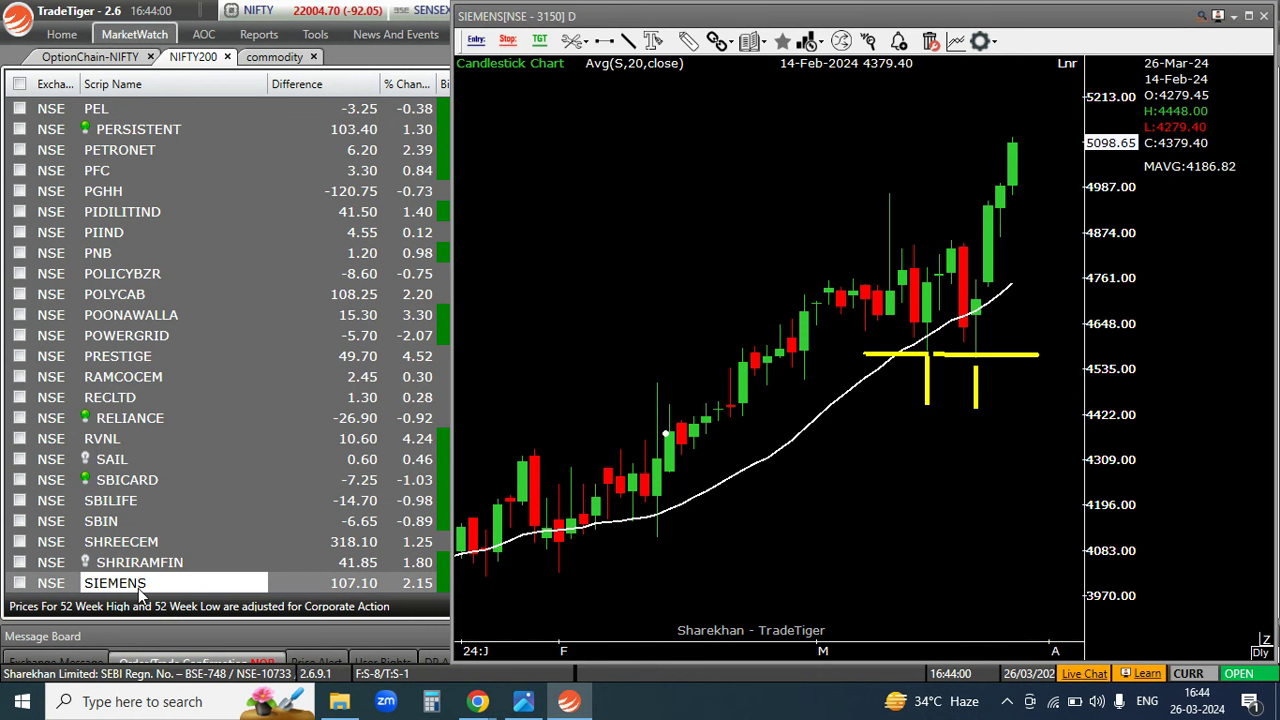
key("End")
key("ctrl+shift+a")
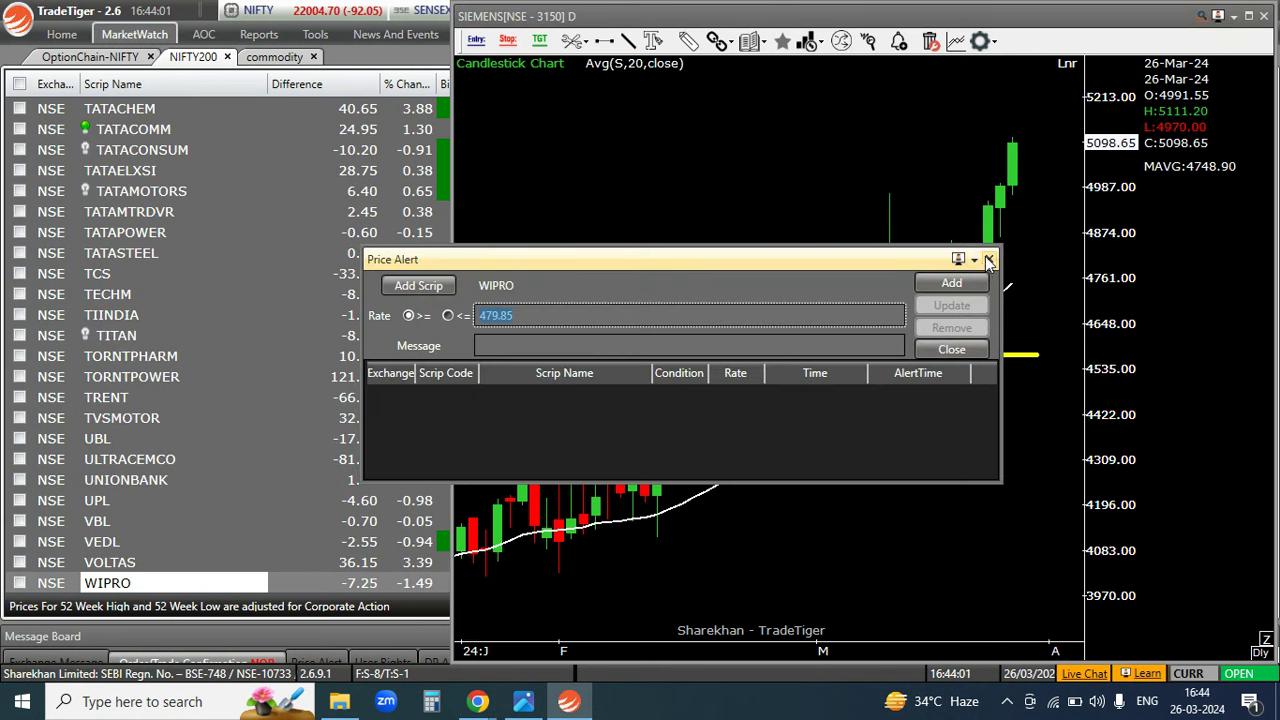
key("Escape")
double_click(207, 582)
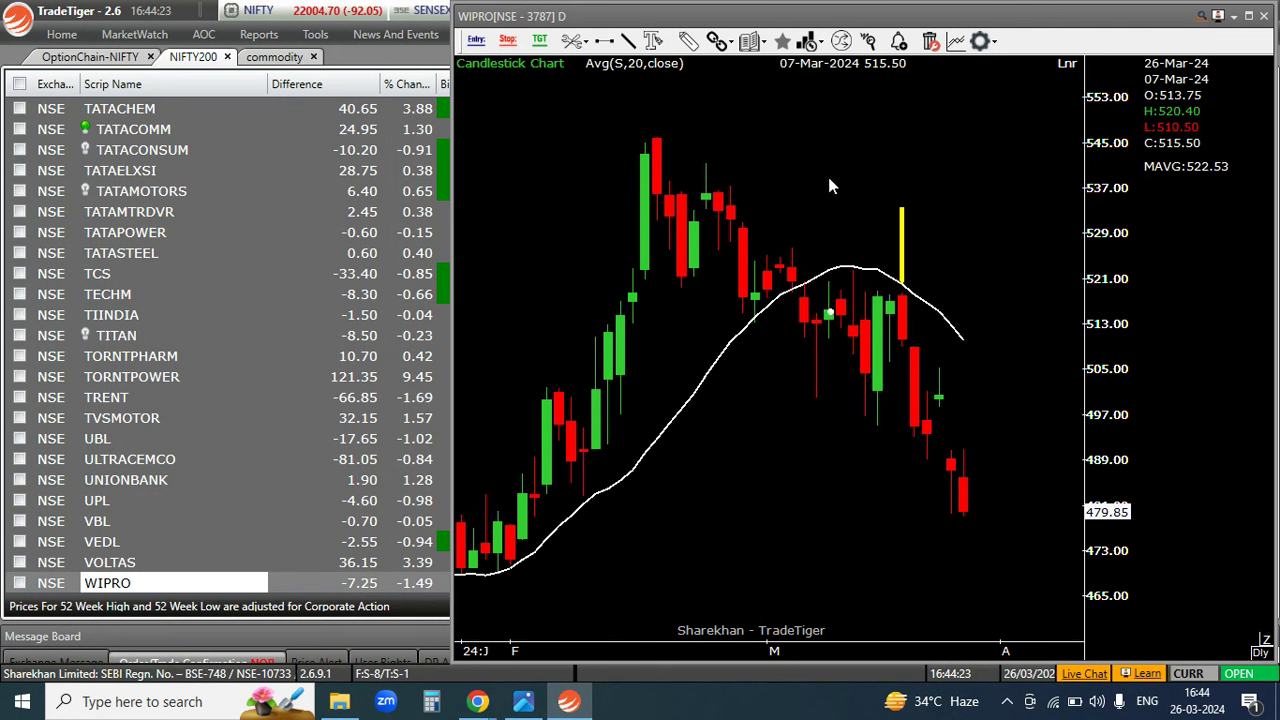
left_click_drag(806, 160, 868, 155)
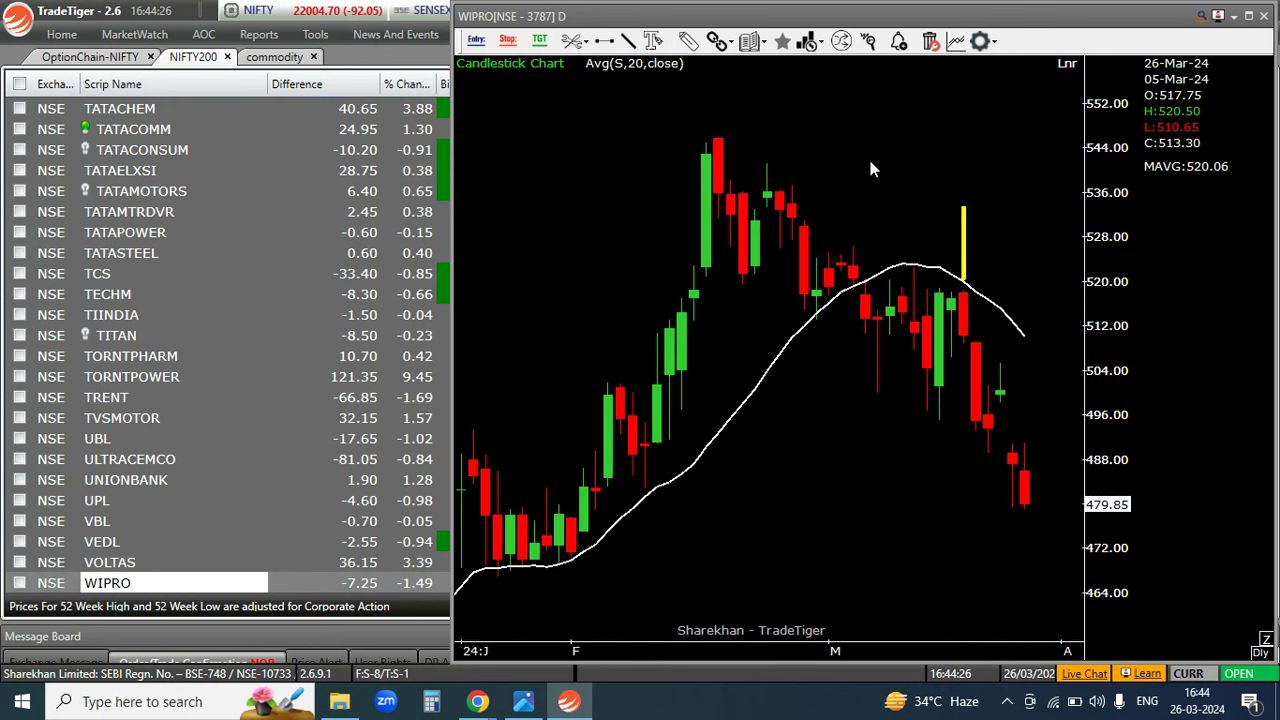
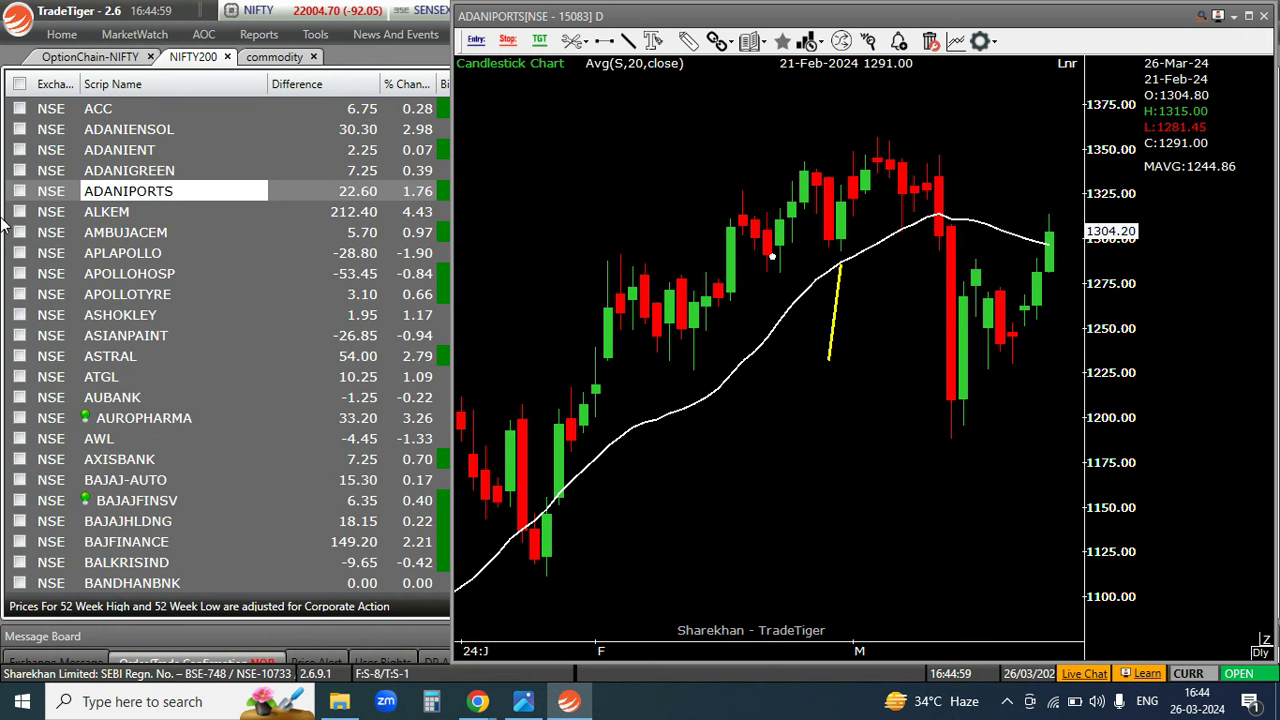
Open the ABCAPITAL daily chart, followed by AMBUJACEM, near the start of the watchlist and examine their marked setups.
scroll(150, 180, "up", 1)
left_click(143, 139)
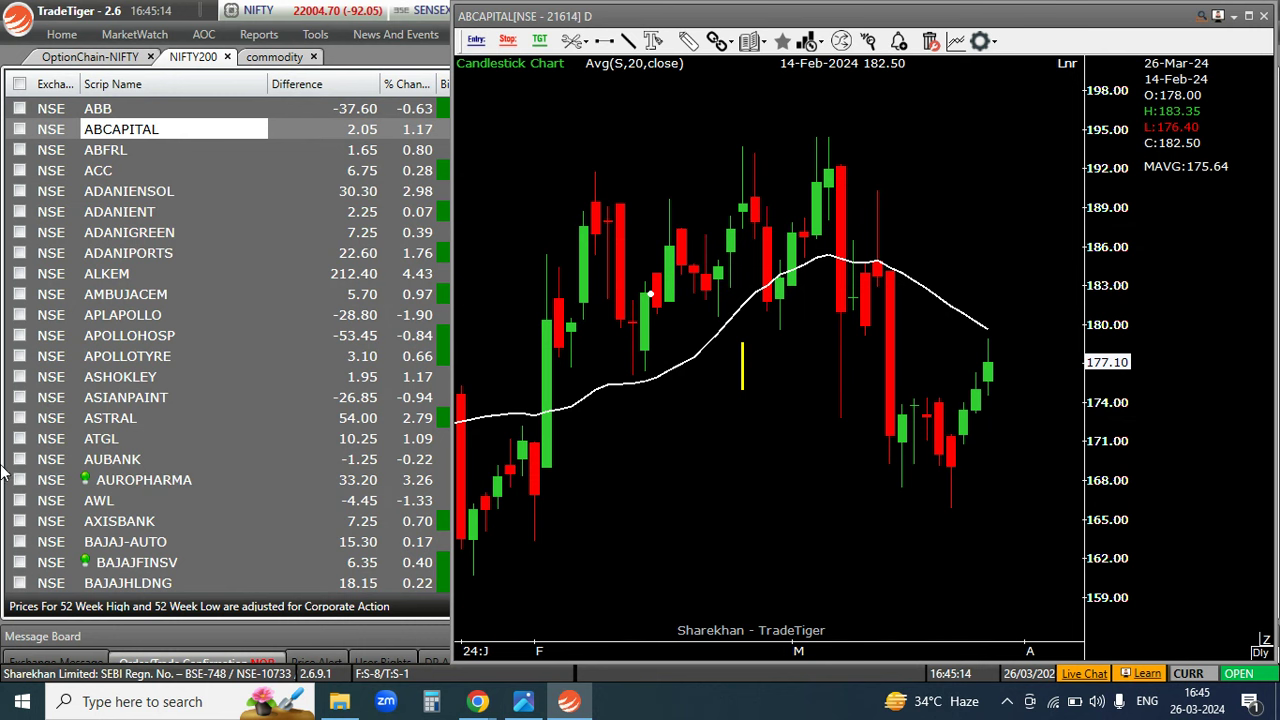
left_click(139, 299)
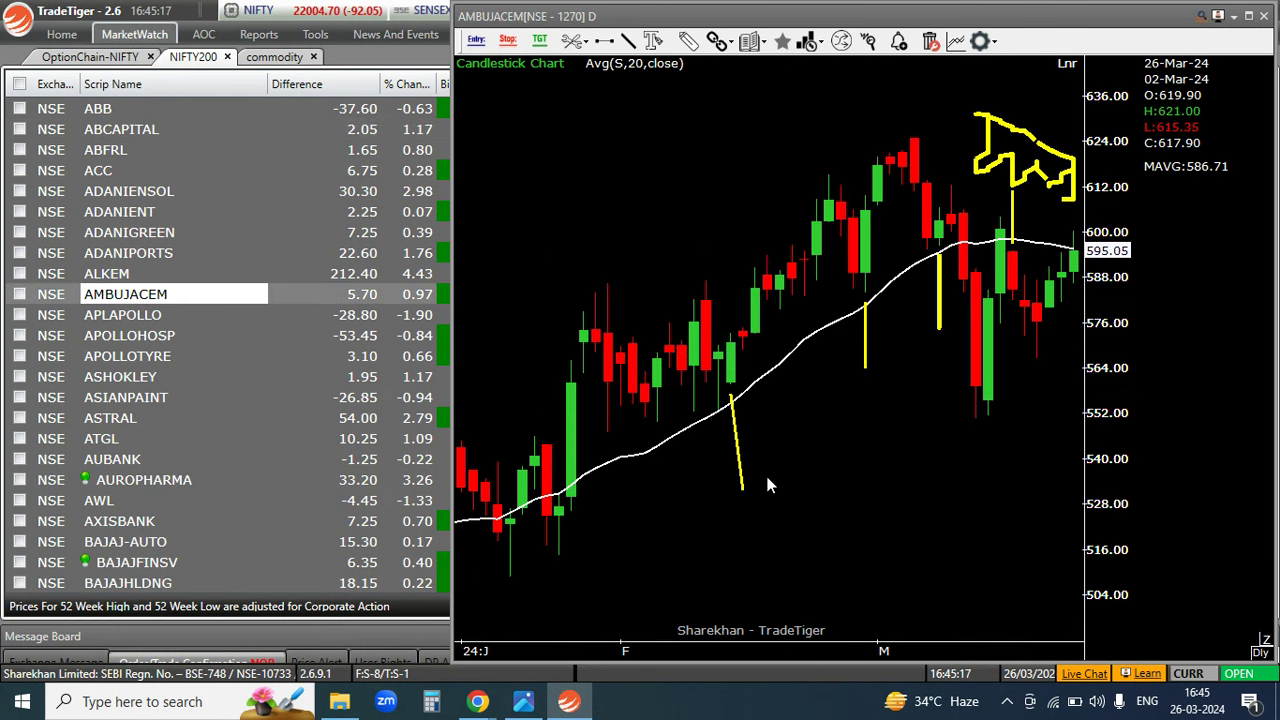
scroll(760, 486, "up", 2)
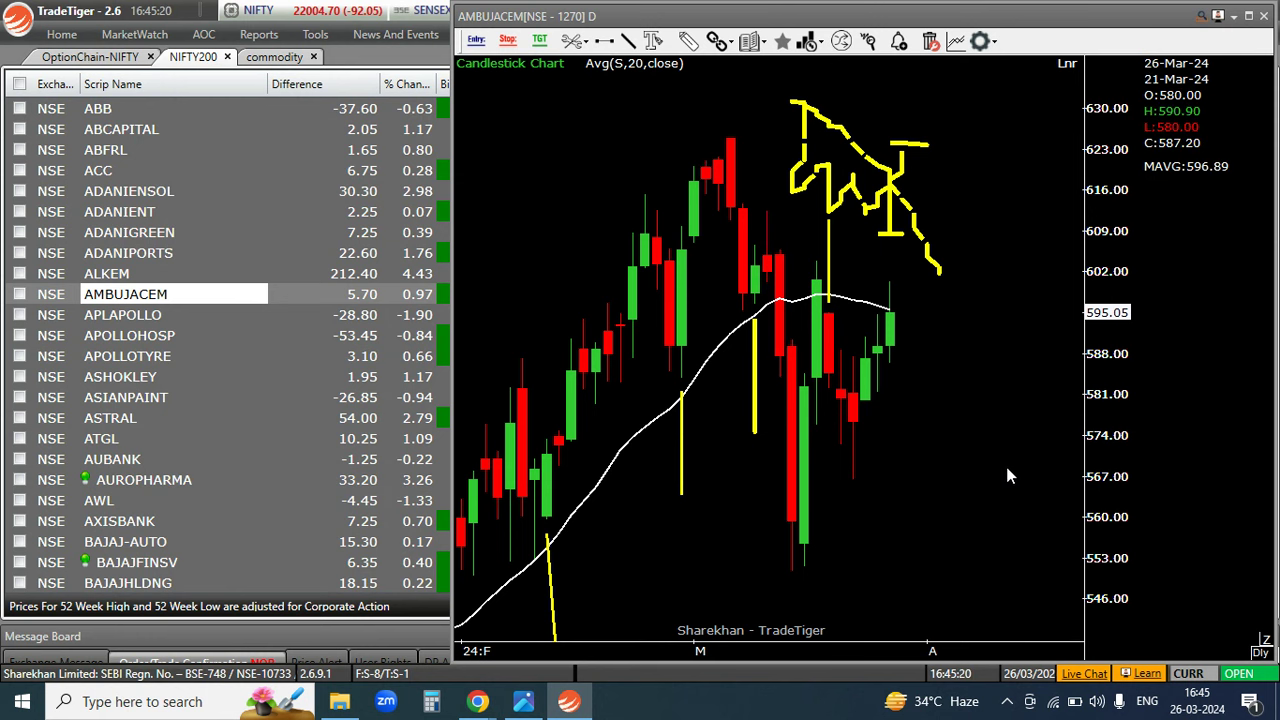
Open the ASHOKLEY daily chart, followed by BANKBARODA, and examine their latest candles against the moving average.
scroll(1007, 477, "down", 2)
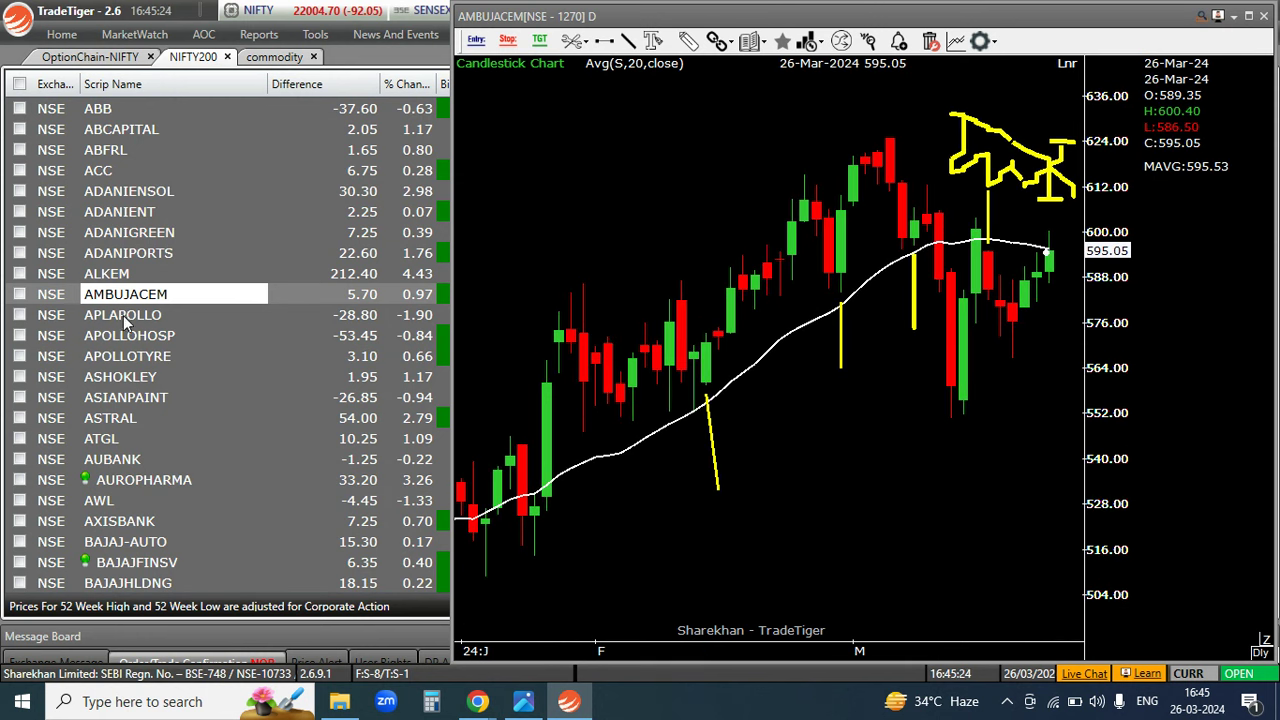
left_click(137, 380)
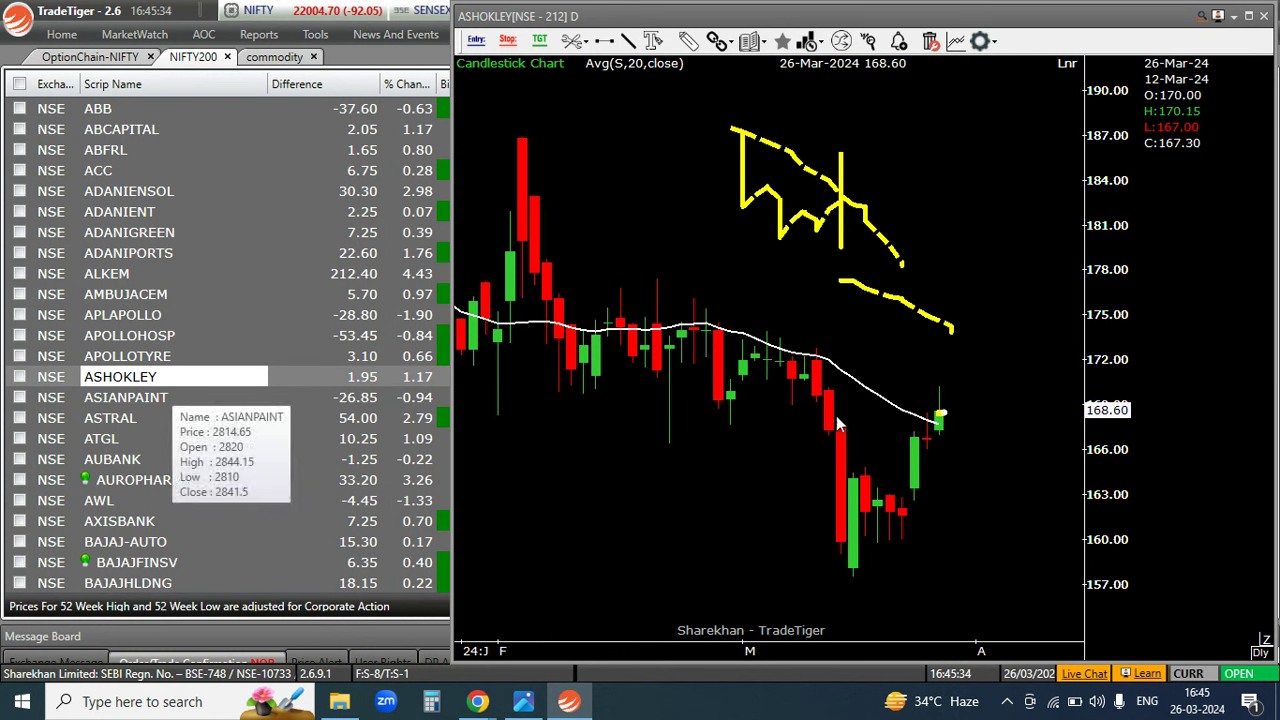
scroll(130, 420, "down", 5)
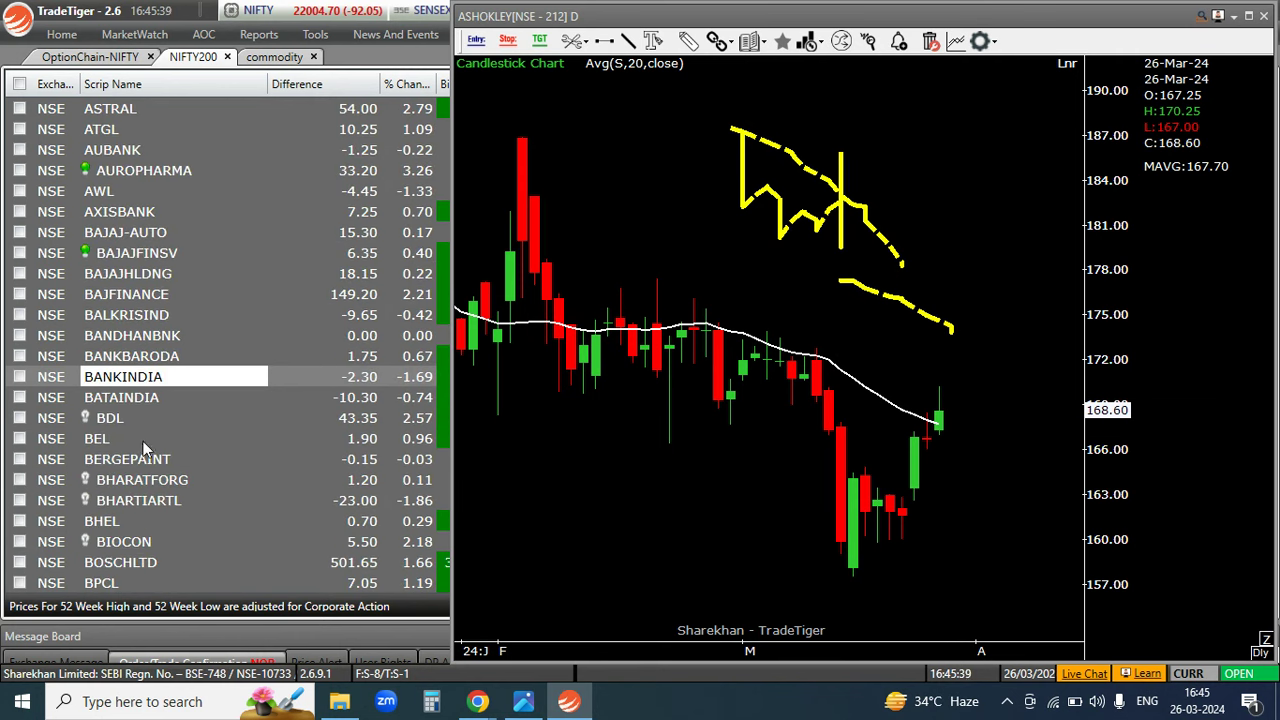
scroll(143, 448, "down", 1)
scroll(118, 430, "down", 1)
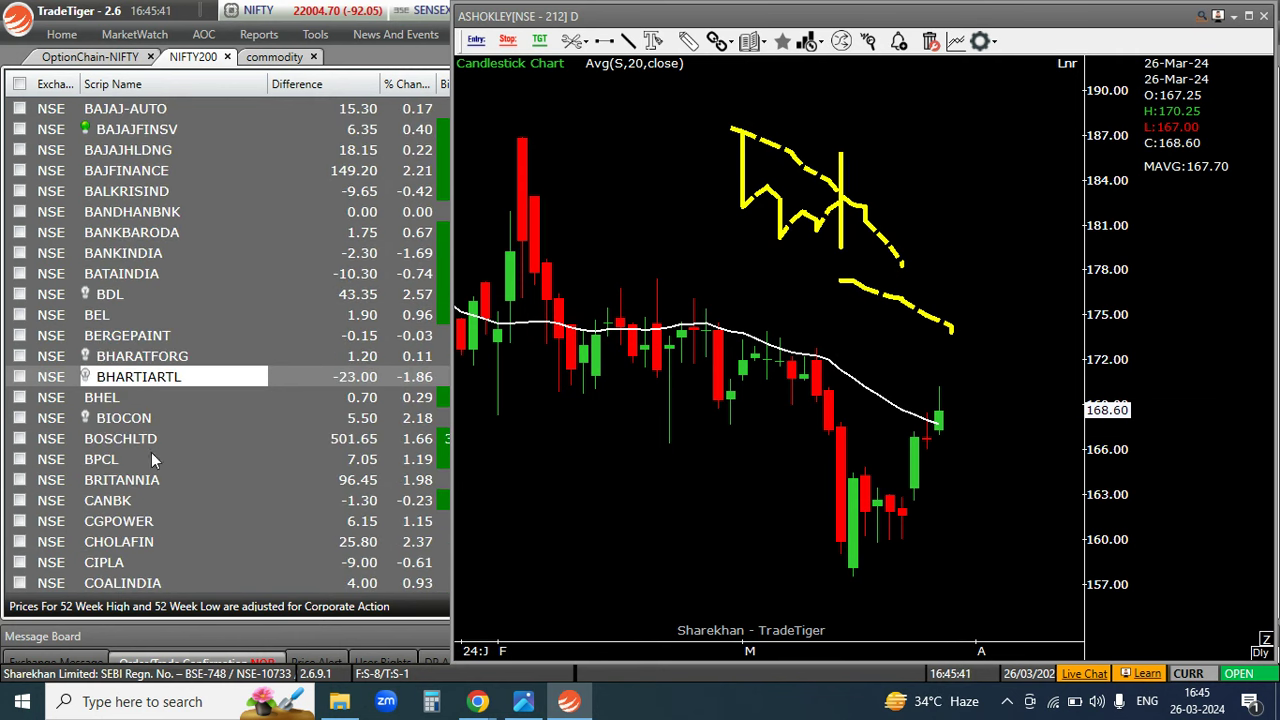
left_click(155, 234)
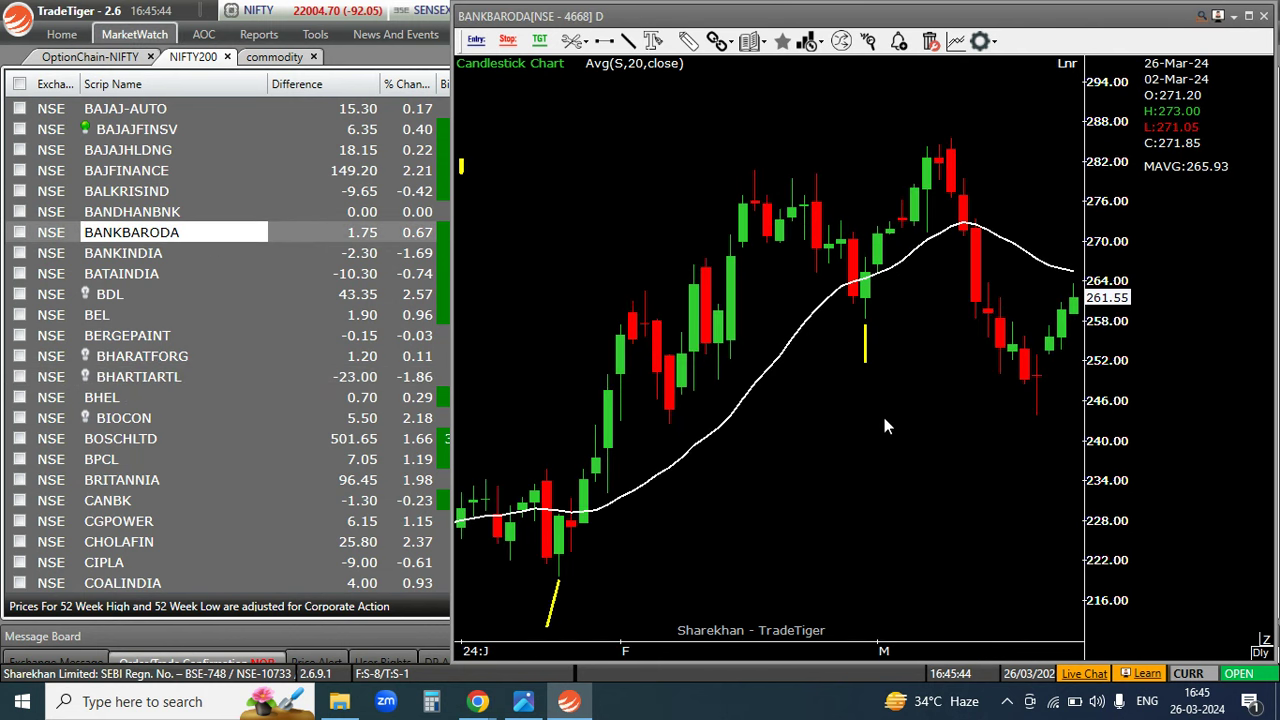
left_click_drag(882, 411, 800, 411)
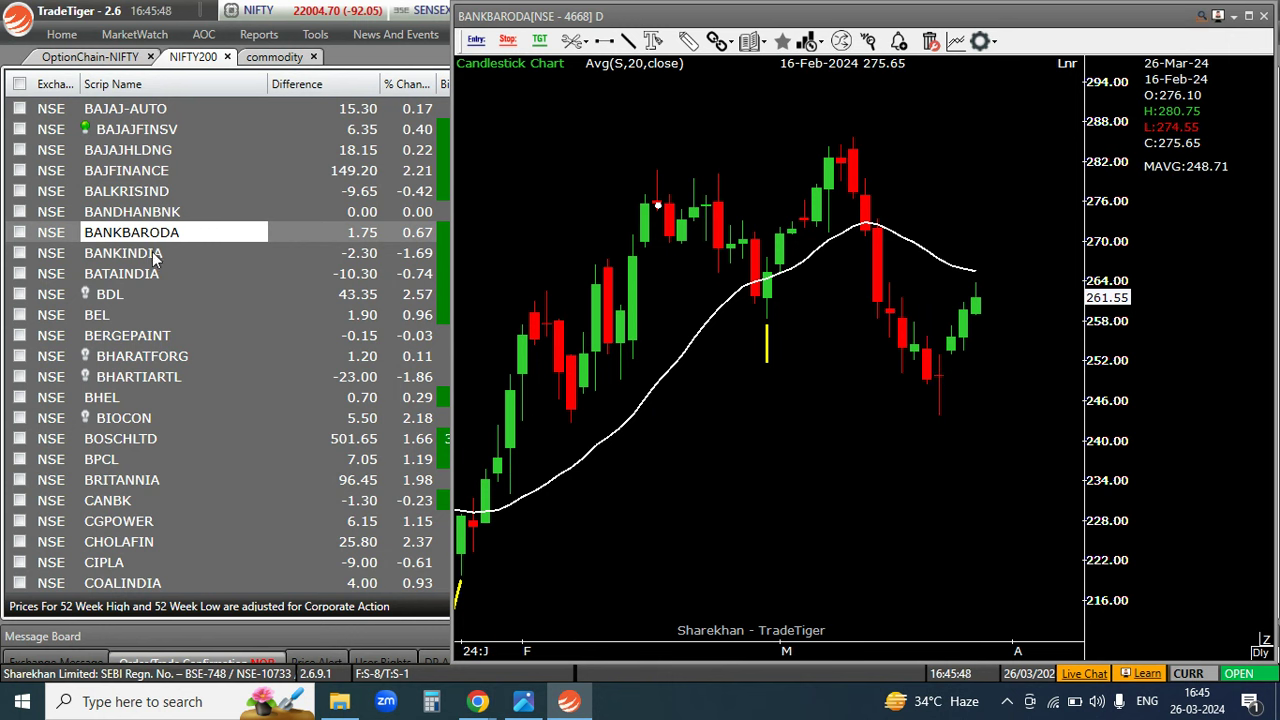
Open the BDL, BEL, BPCL and CANBK daily charts in turn and compare their latest candles with the moving average.
mouse_move(153, 256)
left_click(111, 295)
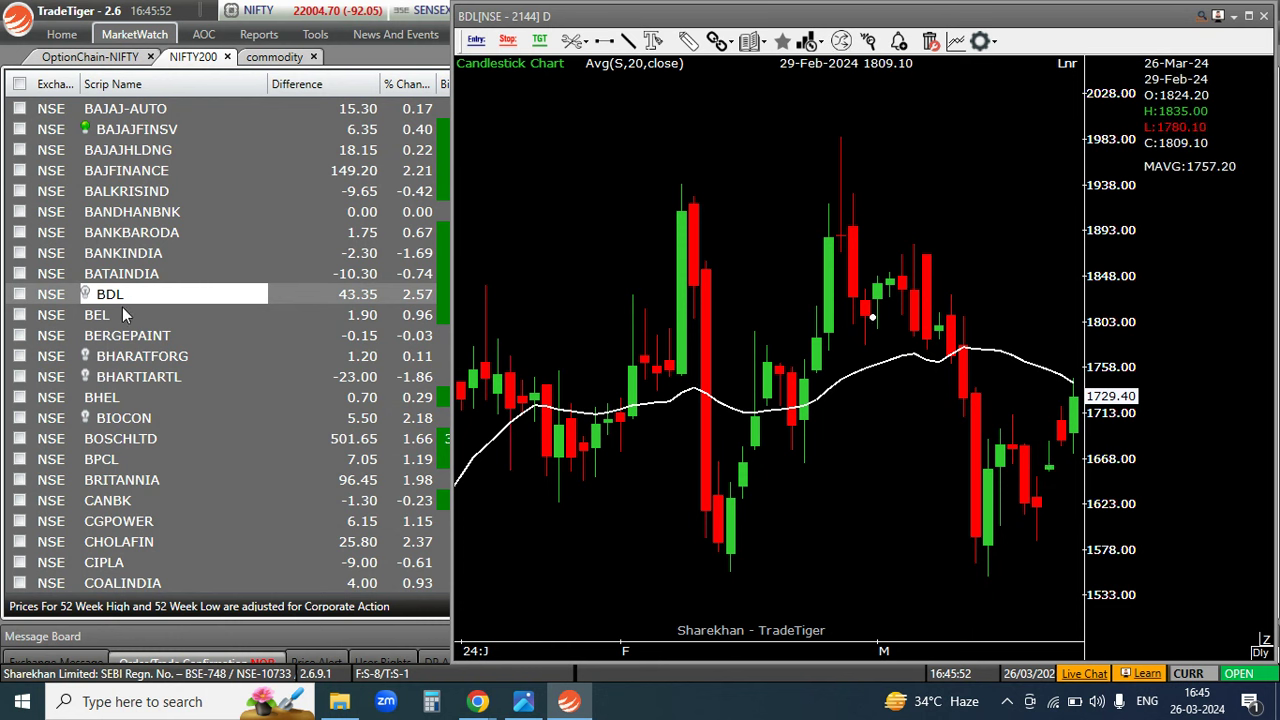
left_click(118, 316)
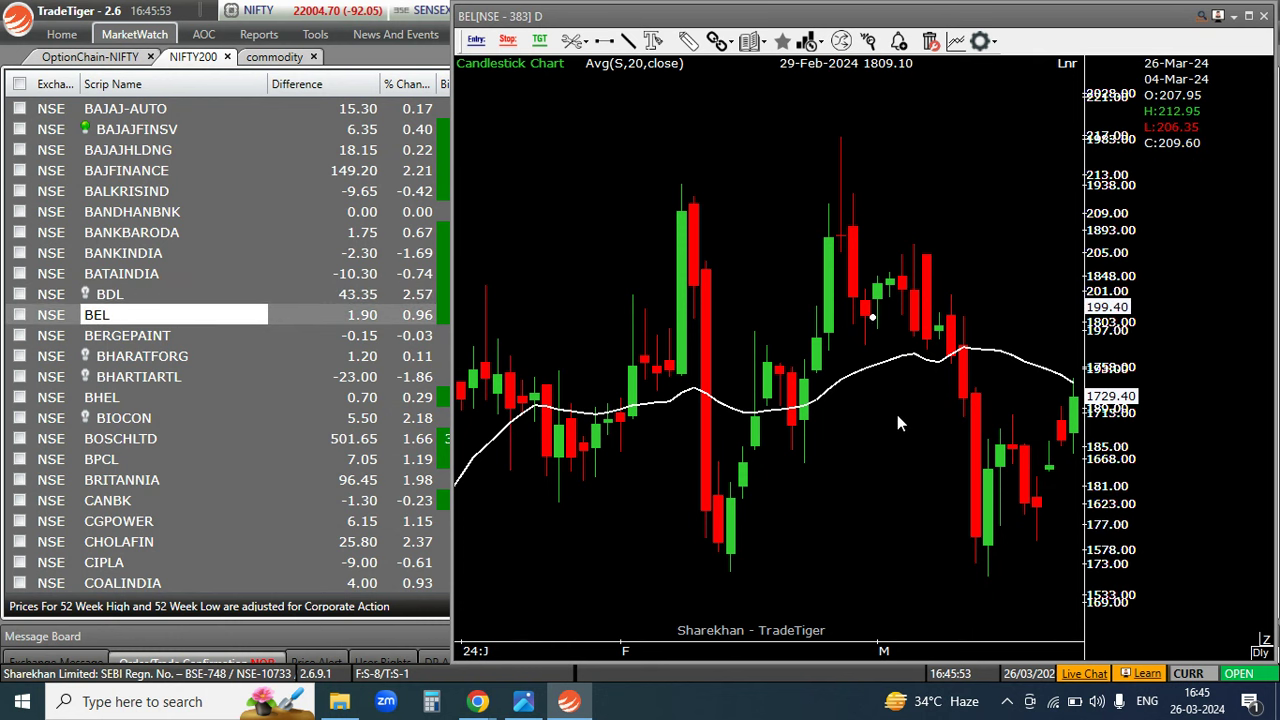
left_click_drag(913, 422, 844, 417)
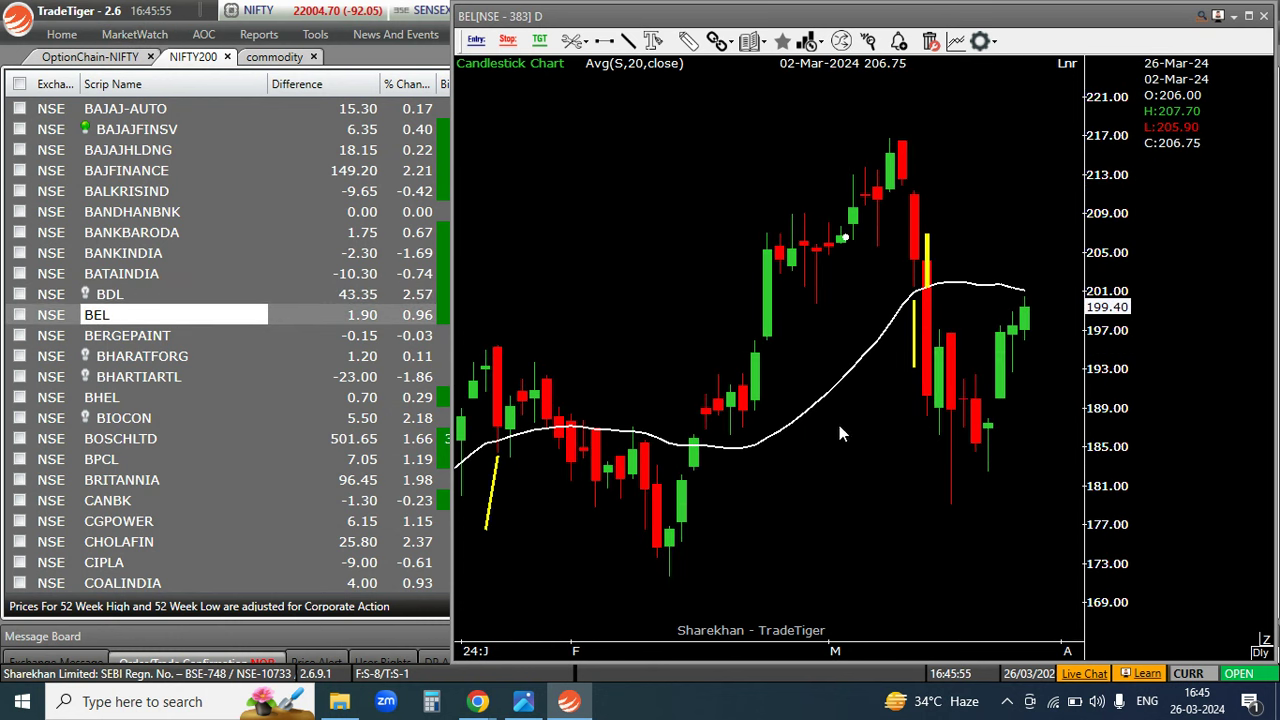
left_click(121, 460)
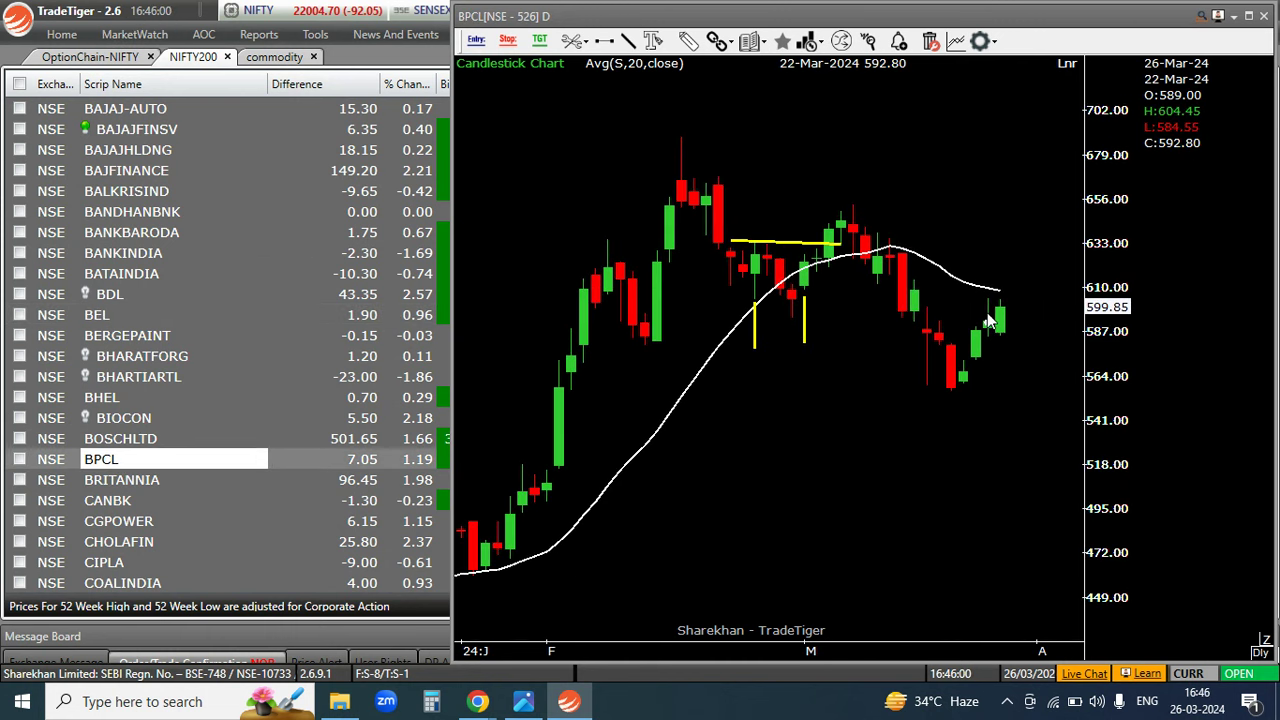
left_click(118, 505)
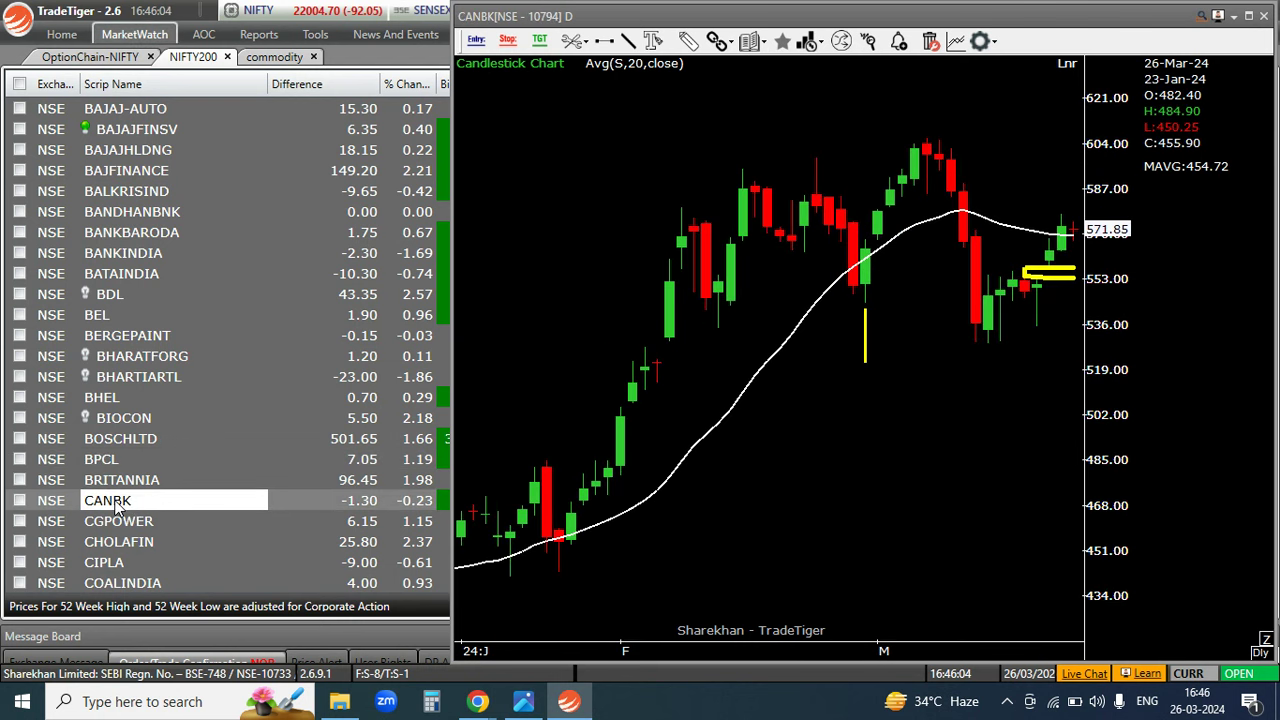
Open the CIPLA daily chart and draw a vertical mark from about 1484 to 1455 just after its latest candle.
left_click(116, 565)
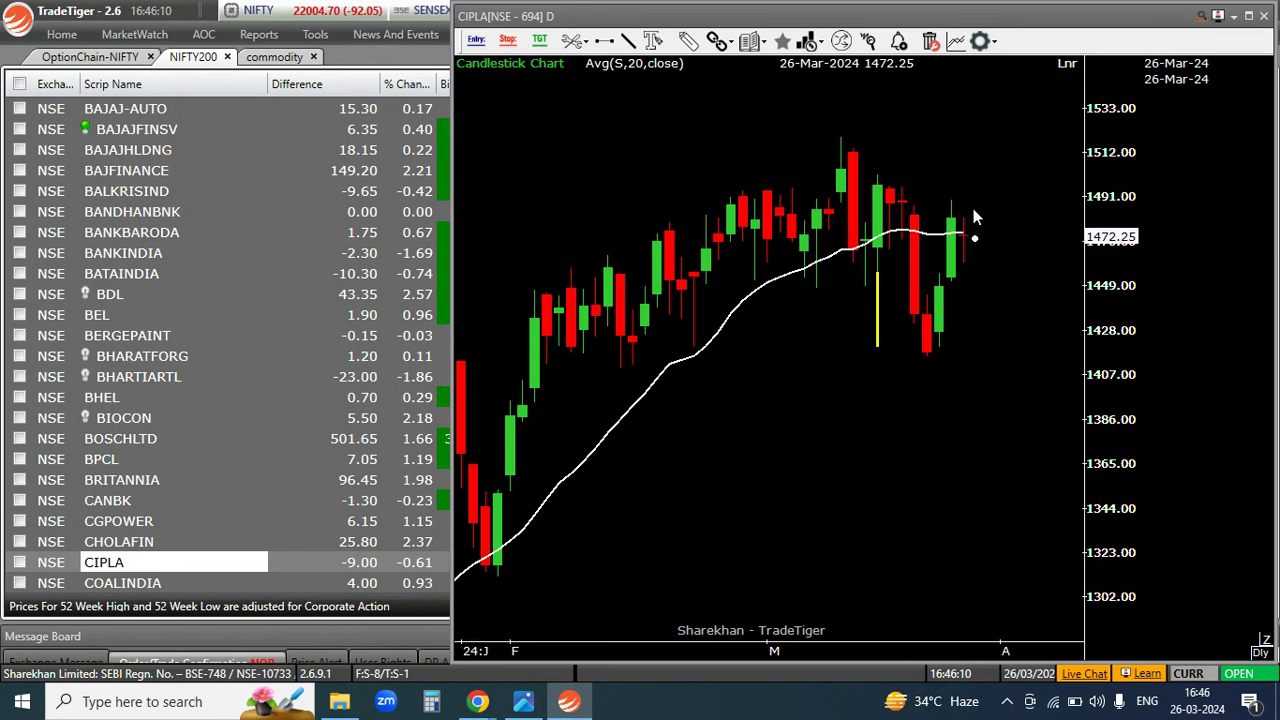
left_click(688, 40)
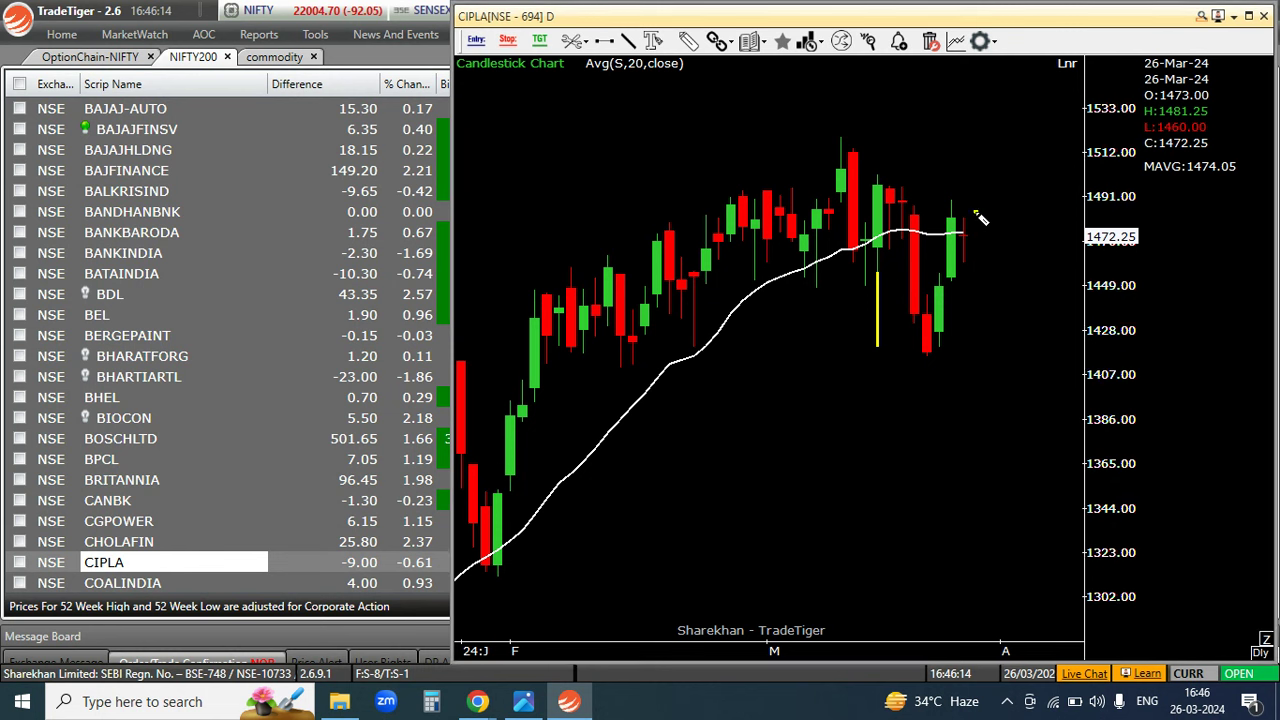
right_click(977, 268)
left_click(870, 437)
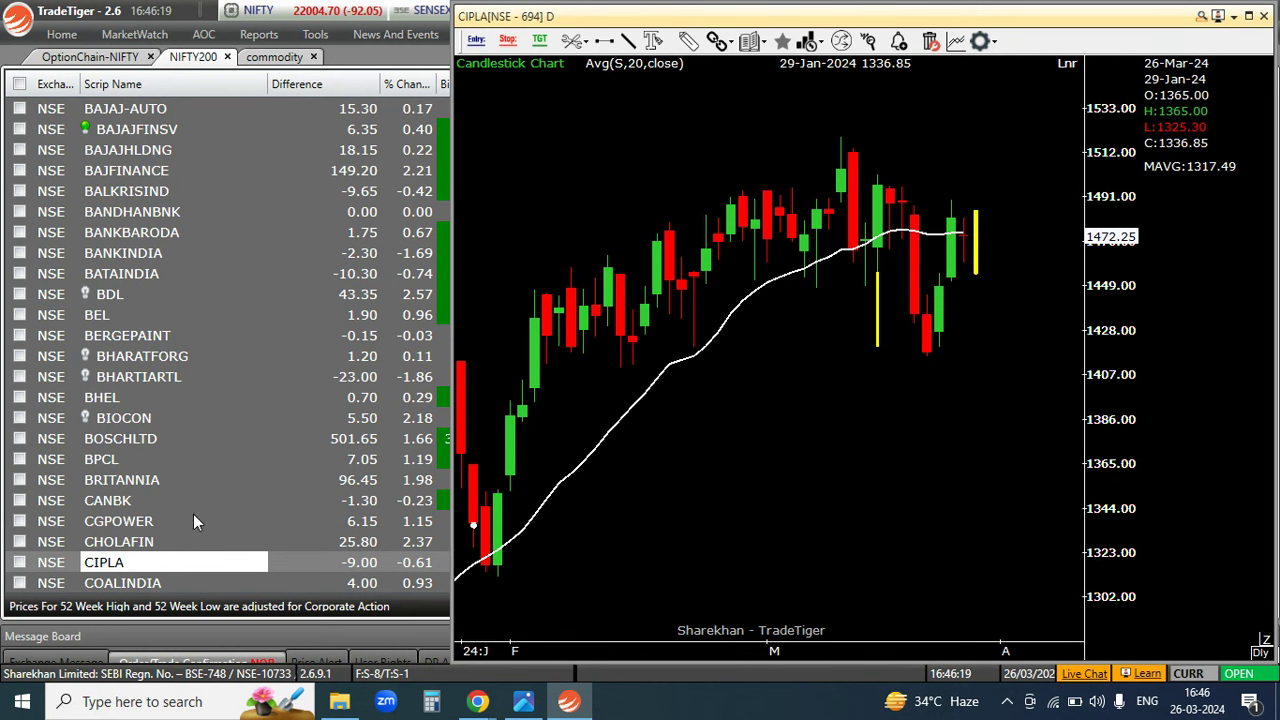
Open the COALINDIA daily chart, followed by DLF further along the watchlist, and examine how price approaches the moving average.
left_click(159, 585)
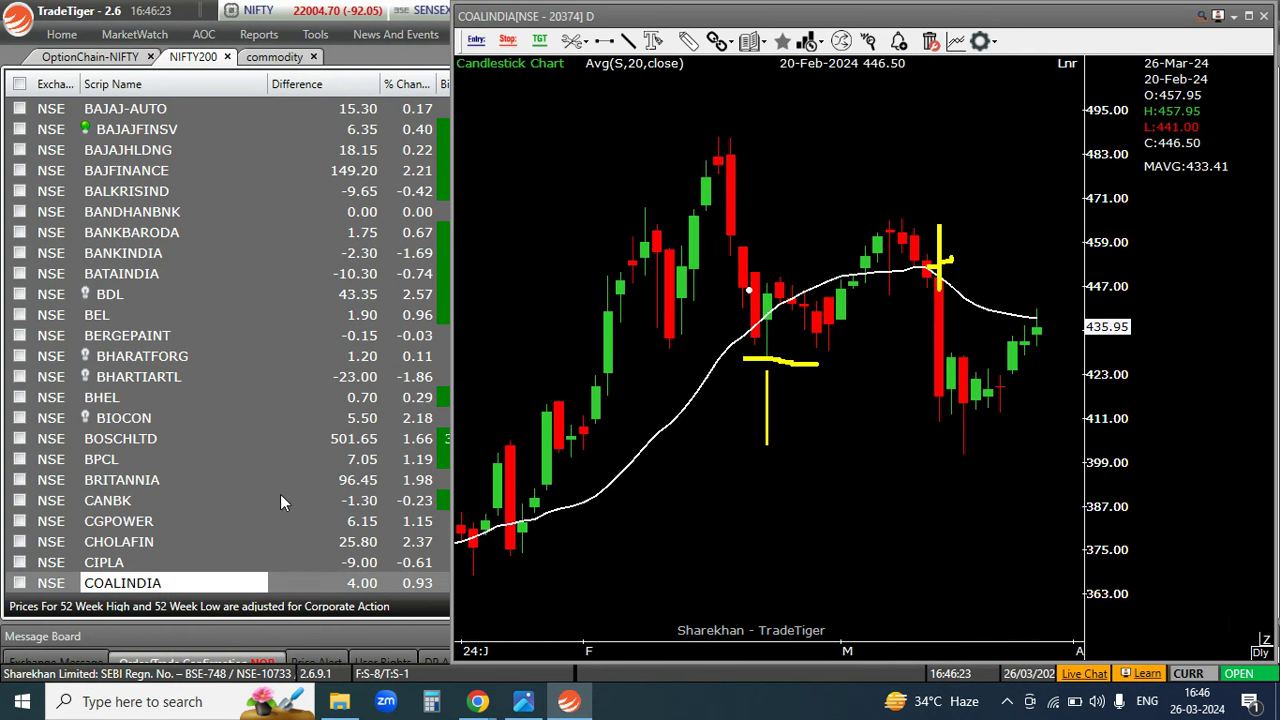
key("Down")
key("Down")
key("Down")
key("Down")
key("Down")
key("Down")
key("Down")
key("Down")
key("Down")
key("Down")
key("Down")
key("Down")
key("Down")
key("Down")
key("Down")
key("Down")
key("Down")
key("Down")
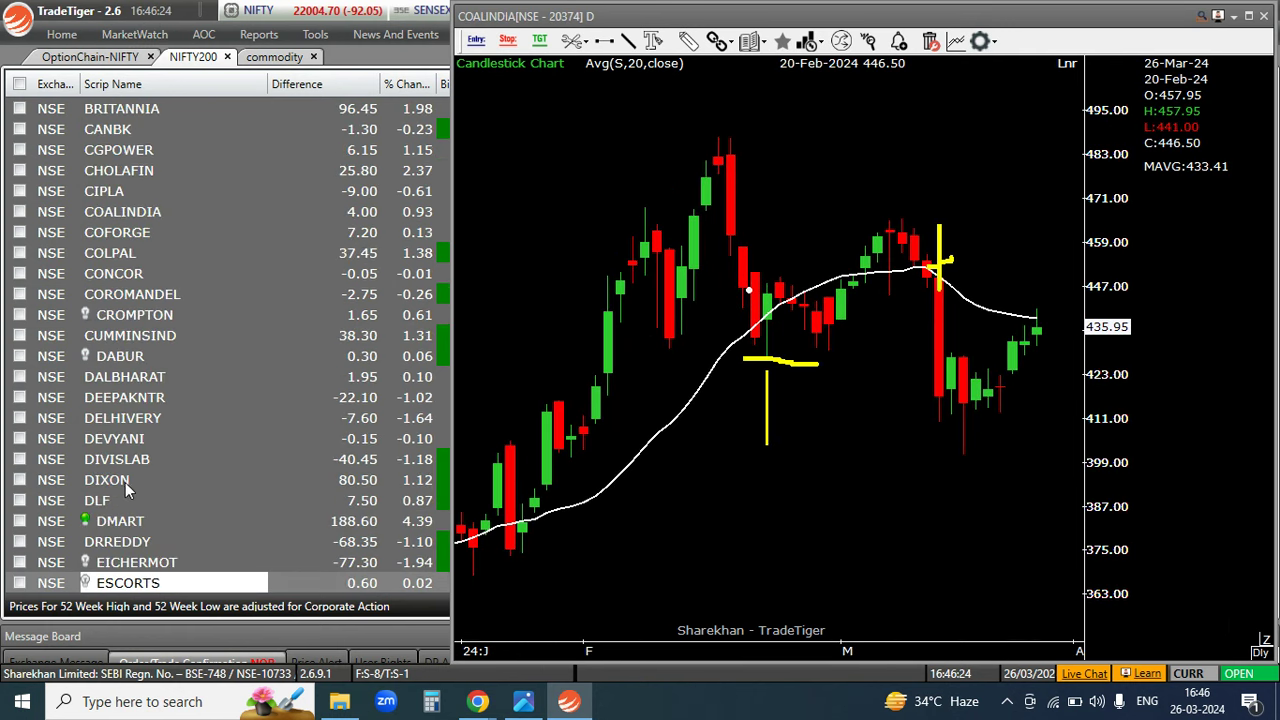
left_click(119, 499)
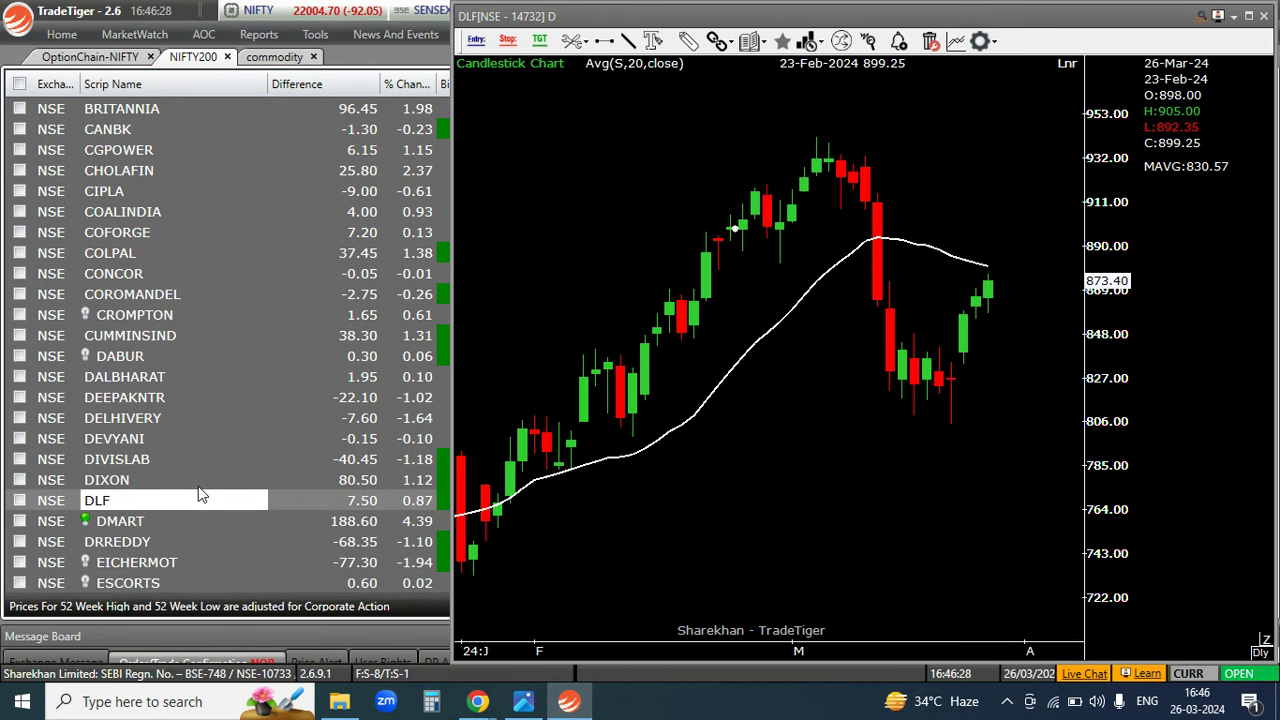
Open the GAIL daily chart and examine its latest candle at the moving average.
key("Down")
key("Down")
key("Down")
key("Down")
key("Down")
key("Down")
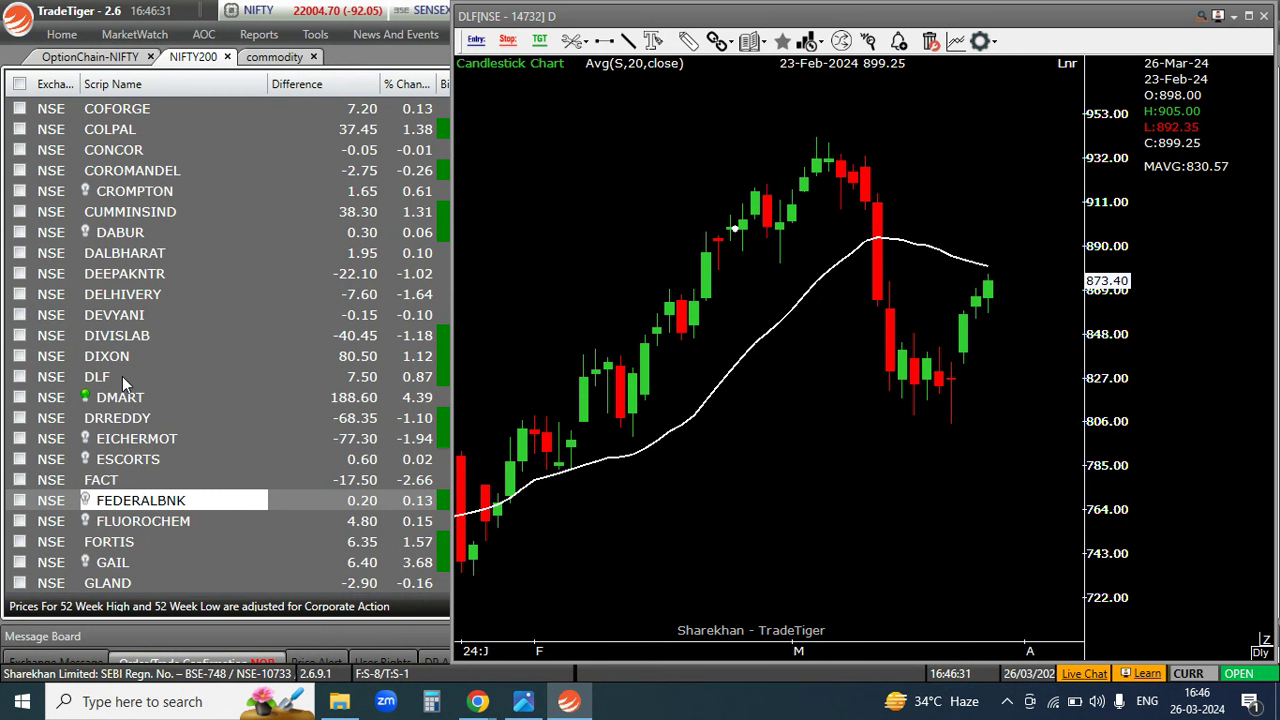
left_click(126, 562)
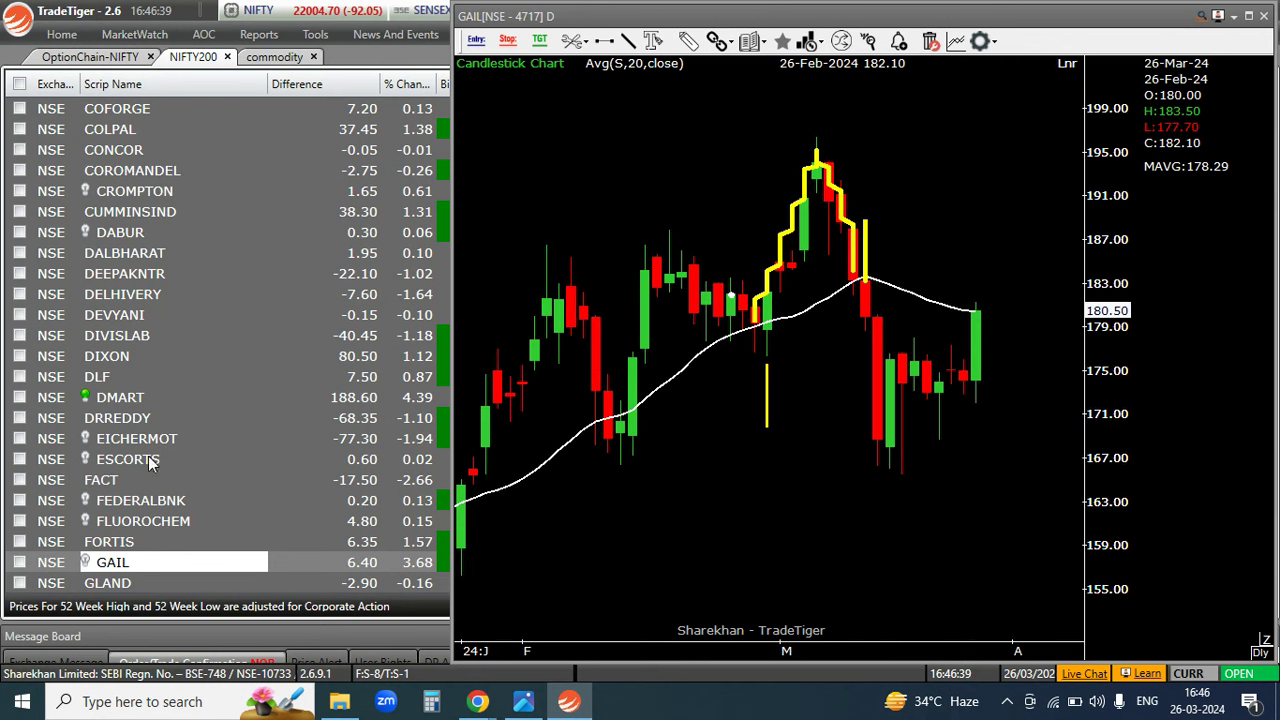
Return to the DLF daily chart and draw a vertical mark from about 879 to 855 just after its latest candle.
left_click(100, 376)
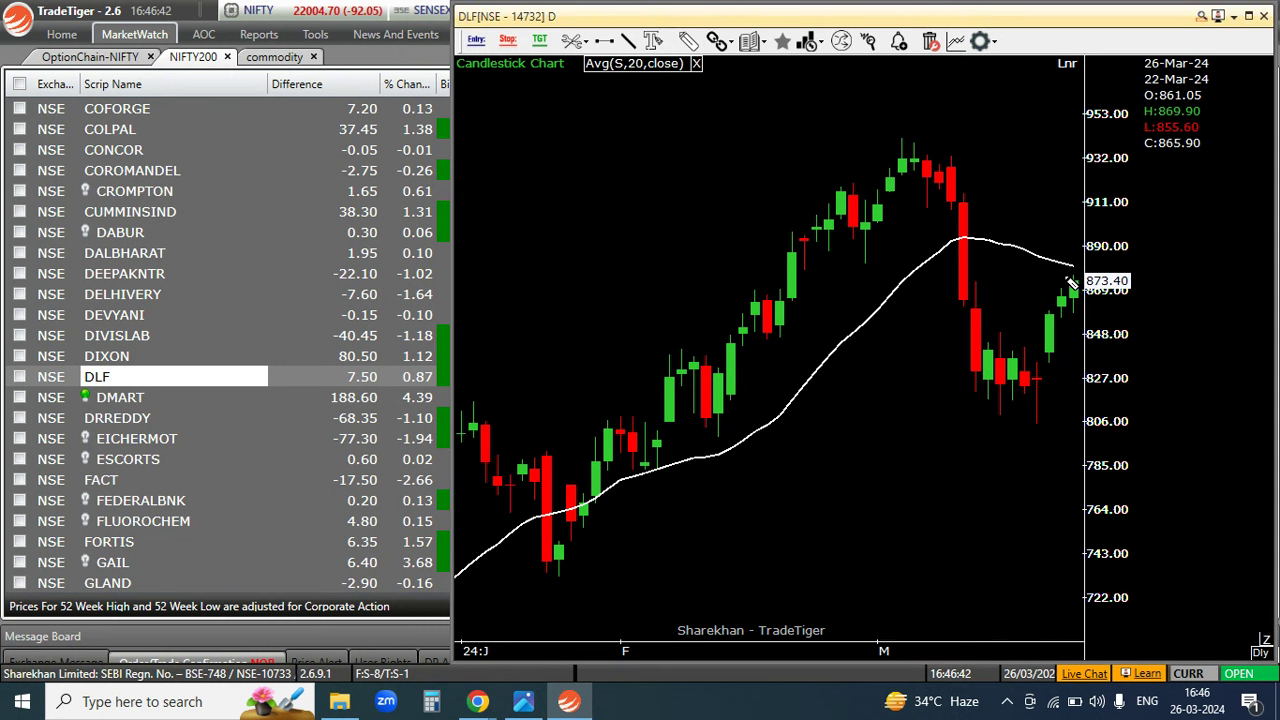
right_click(1083, 326)
left_click(983, 299)
scroll(874, 337, "down", 5)
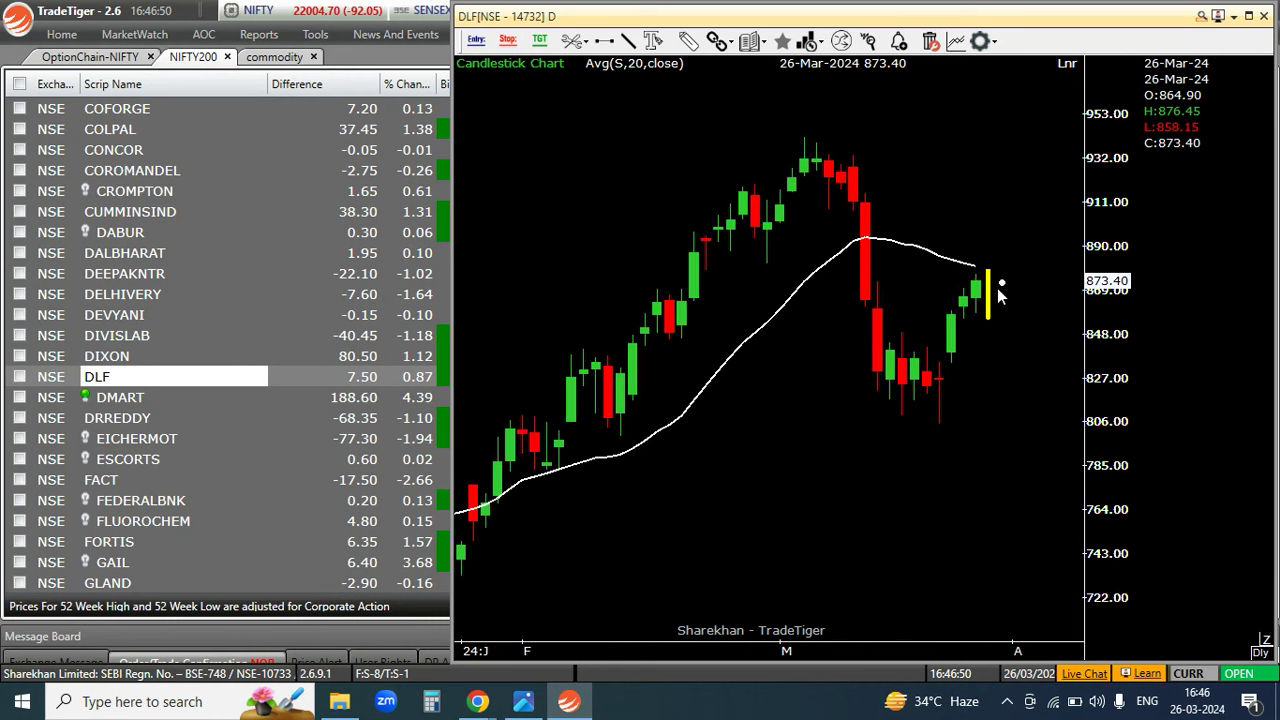
right_click(987, 160)
left_click(943, 168)
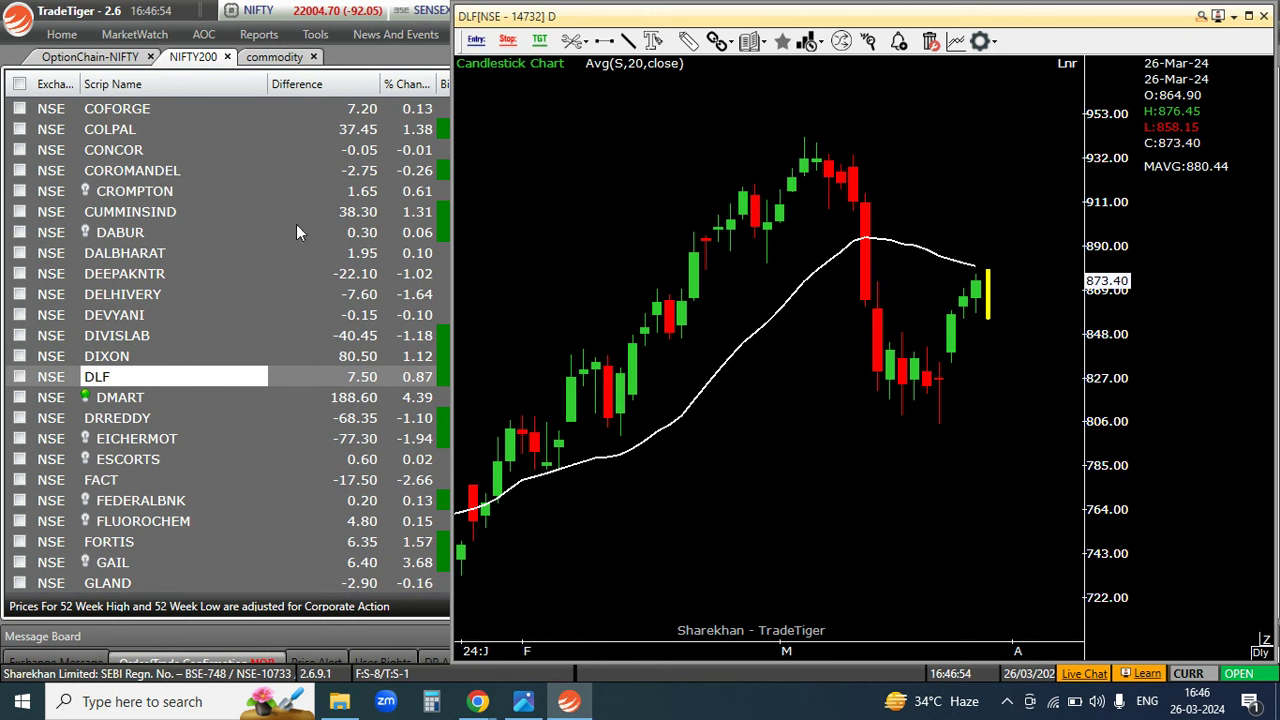
Open the INDHOTEL daily chart, followed by INDIANB, and examine their latest candles near the moving average.
scroll(200, 464, "down", 1)
scroll(200, 464, "down", 7)
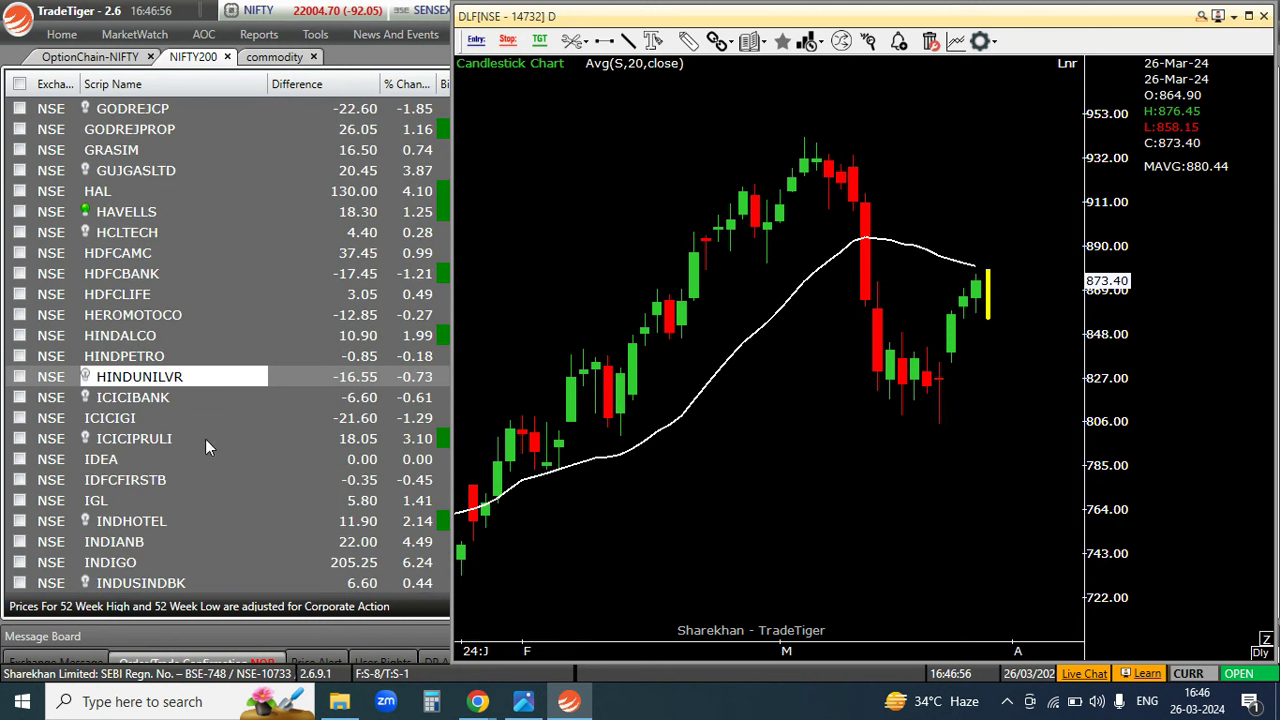
left_click(145, 524)
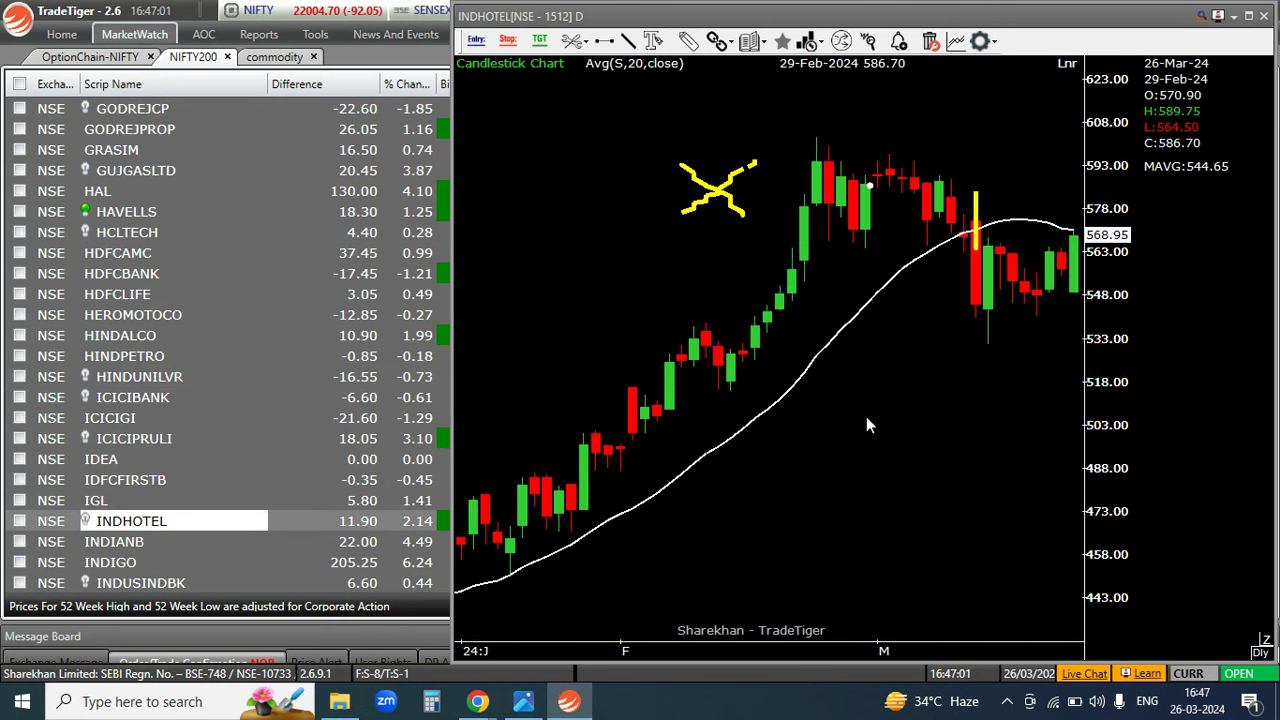
left_click(122, 542)
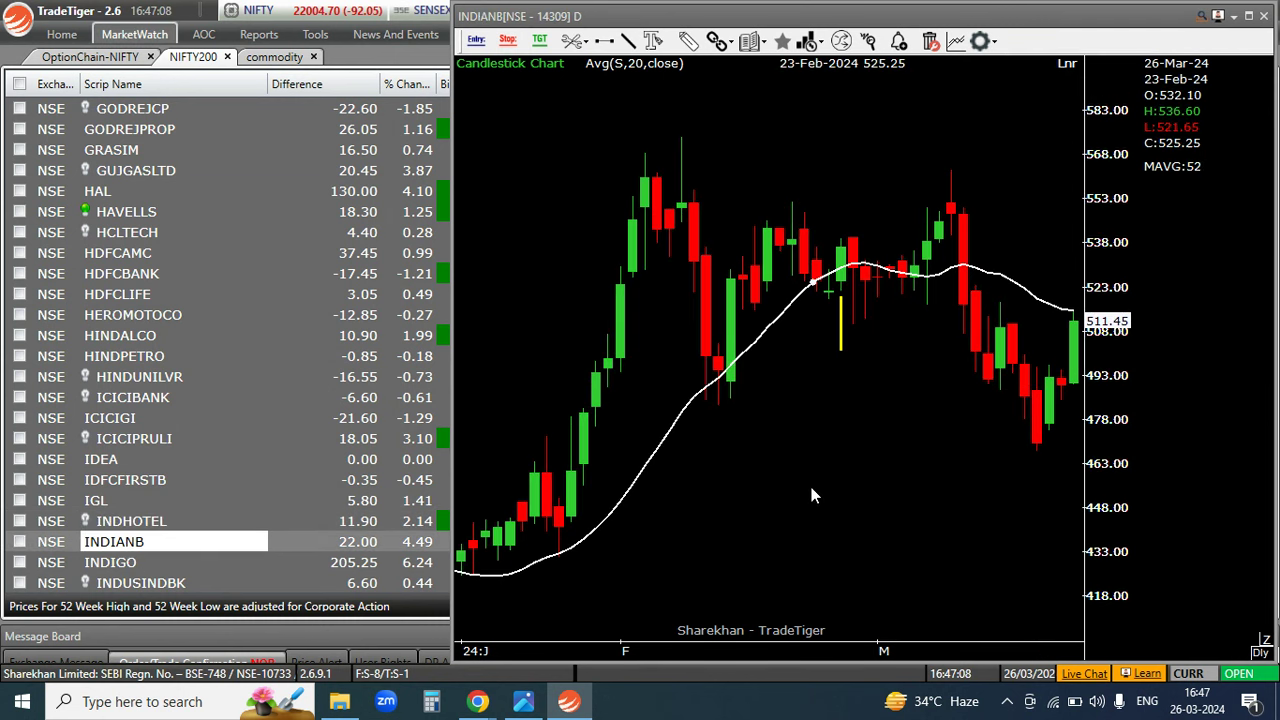
Open the IOC daily chart, followed by JUBLFOOD, and examine their latest candles relative to the falling moving average.
scroll(186, 551, "down", 3)
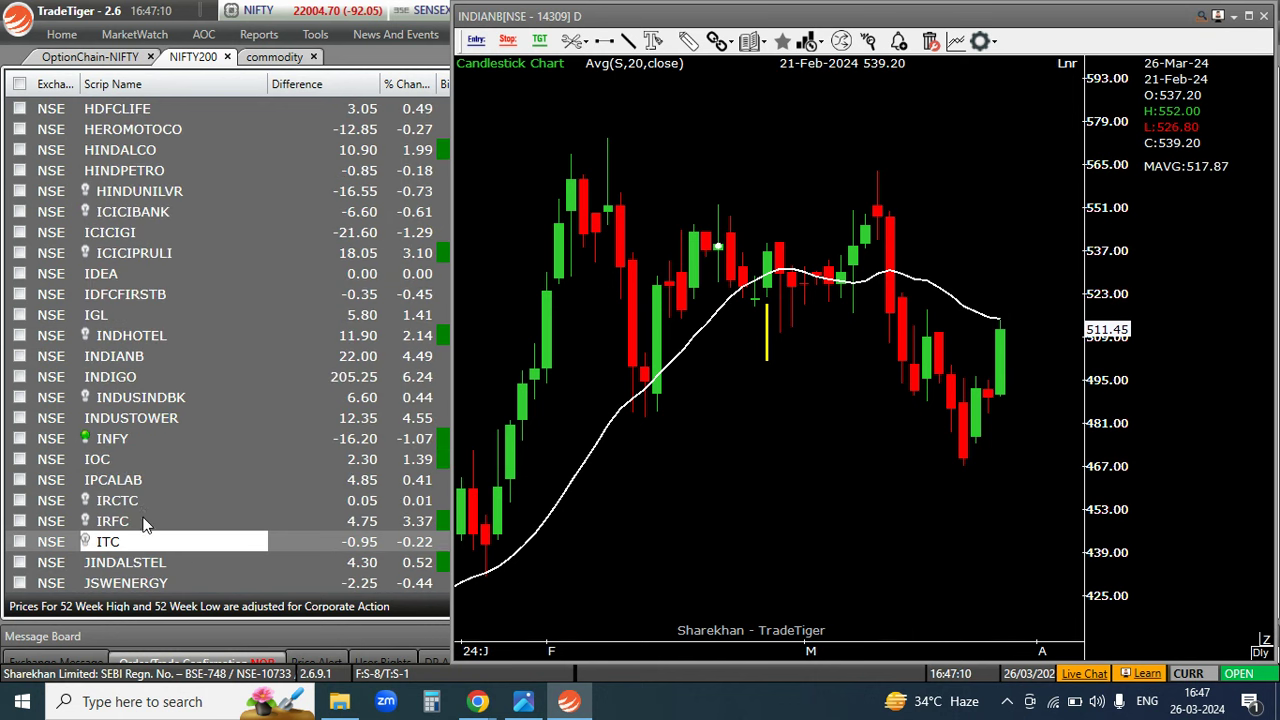
left_click(120, 459)
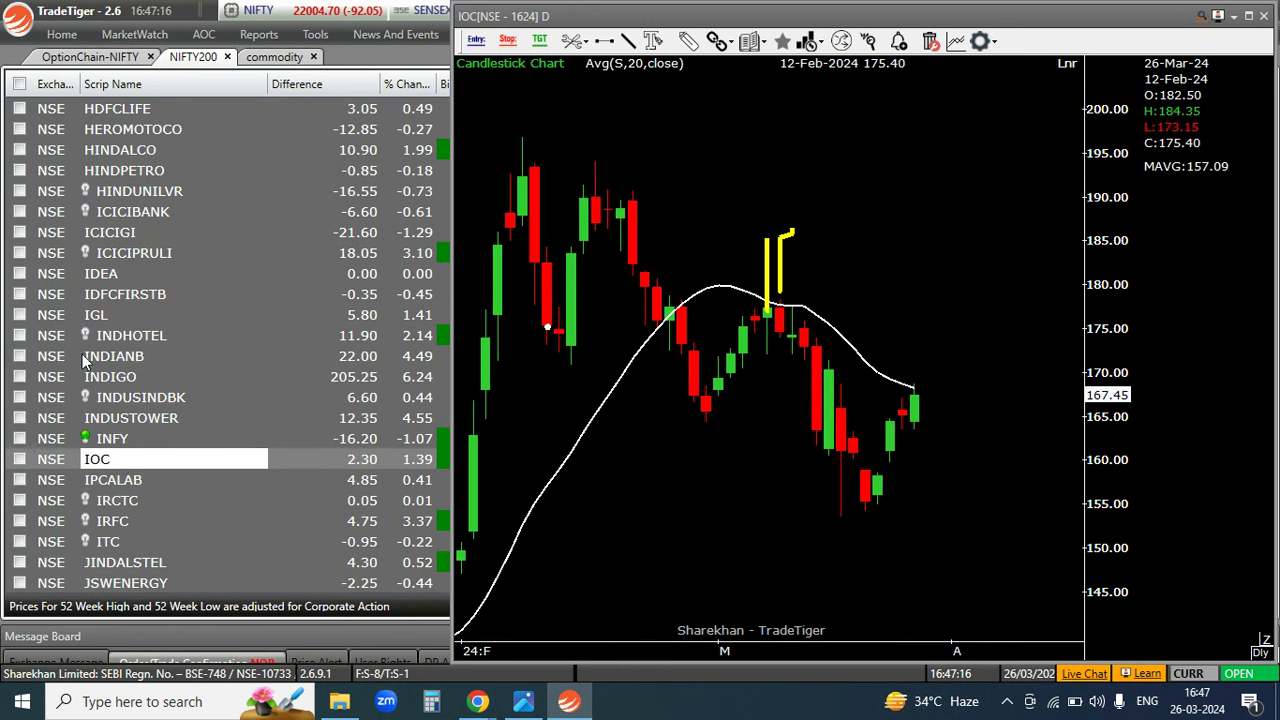
scroll(160, 464, "down", 4)
left_click(140, 377)
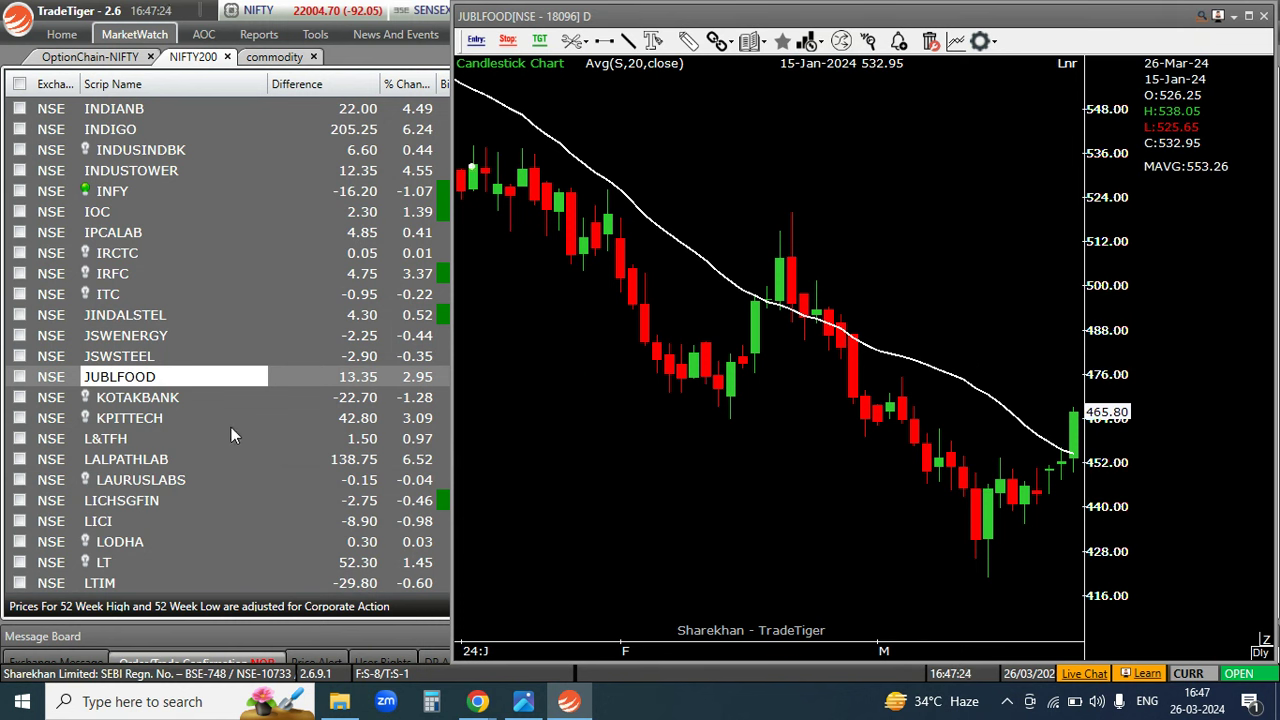
left_click_drag(962, 400, 766, 501)
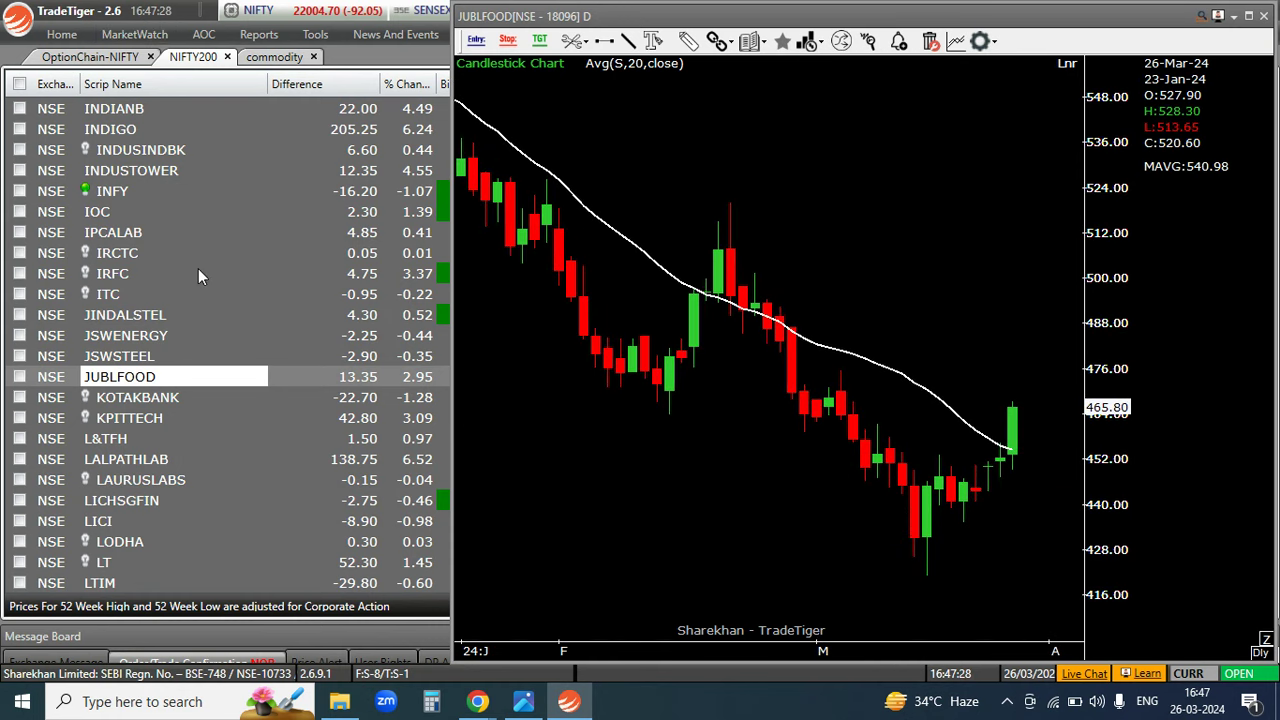
Switch to the NIFTY daily chart in TradingView and examine the latest candles around the moving average.
mouse_move(478, 701)
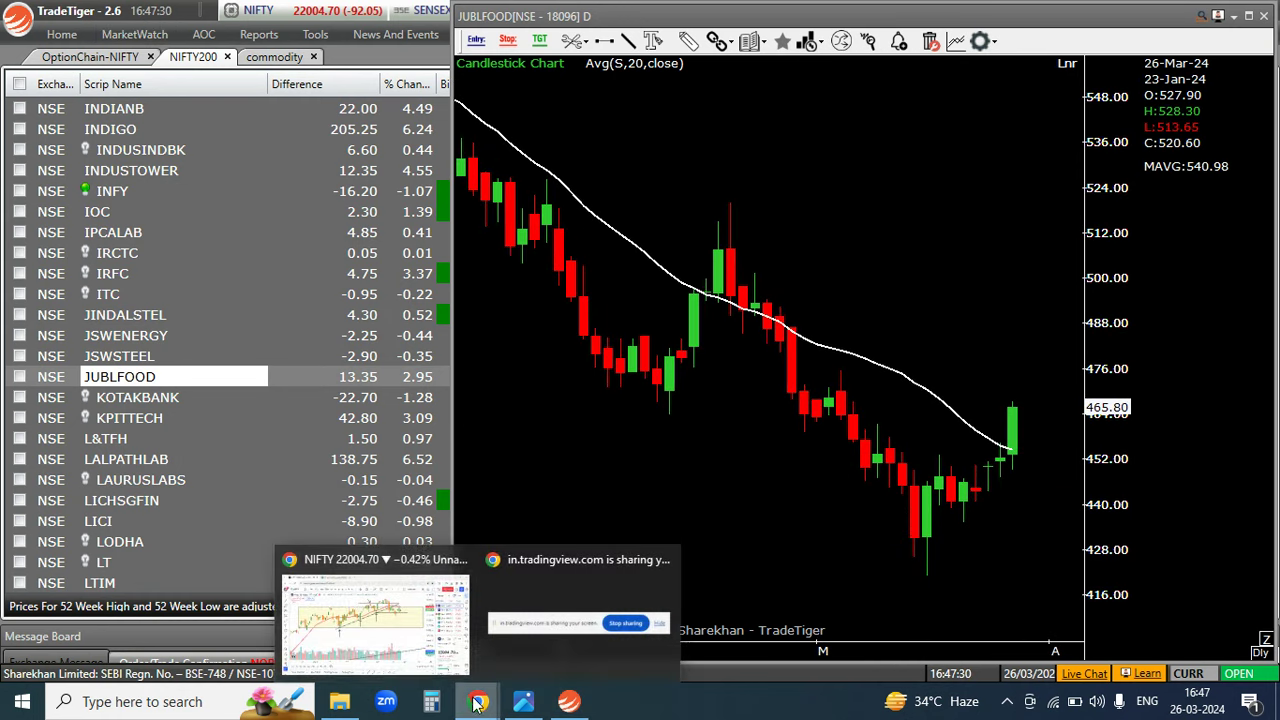
left_click(393, 655)
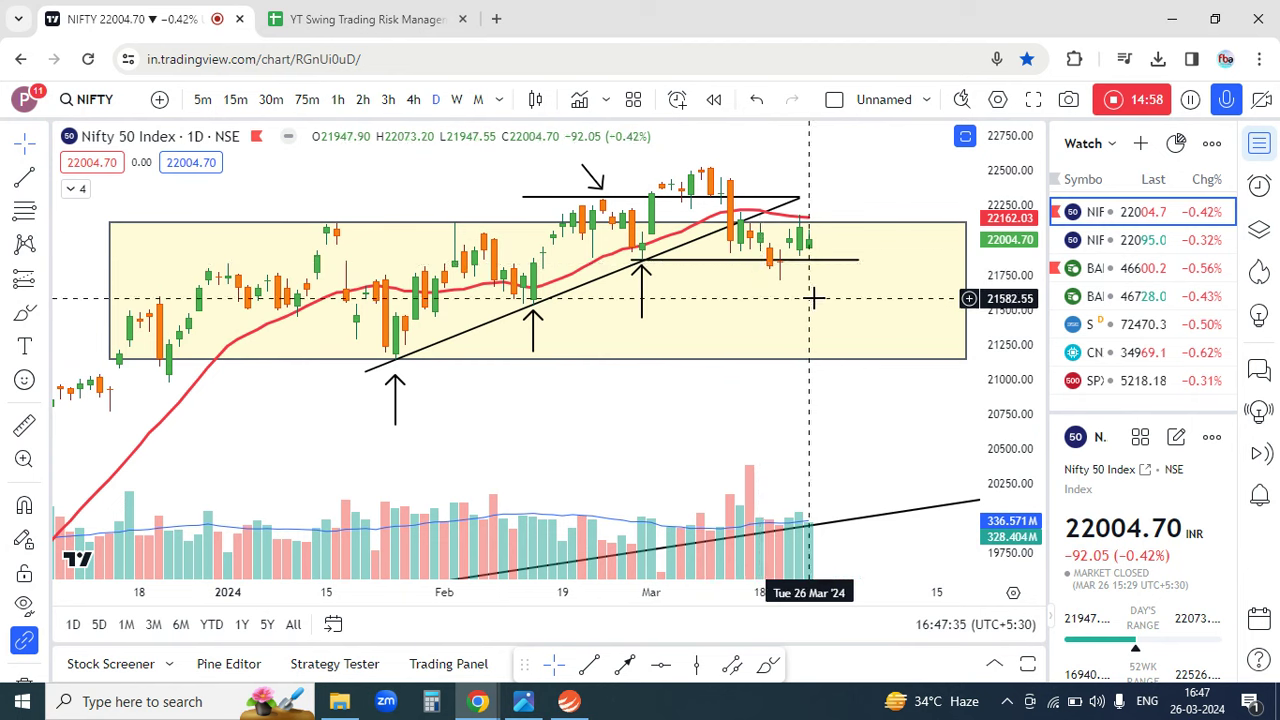
scroll(799, 350, "down", 1)
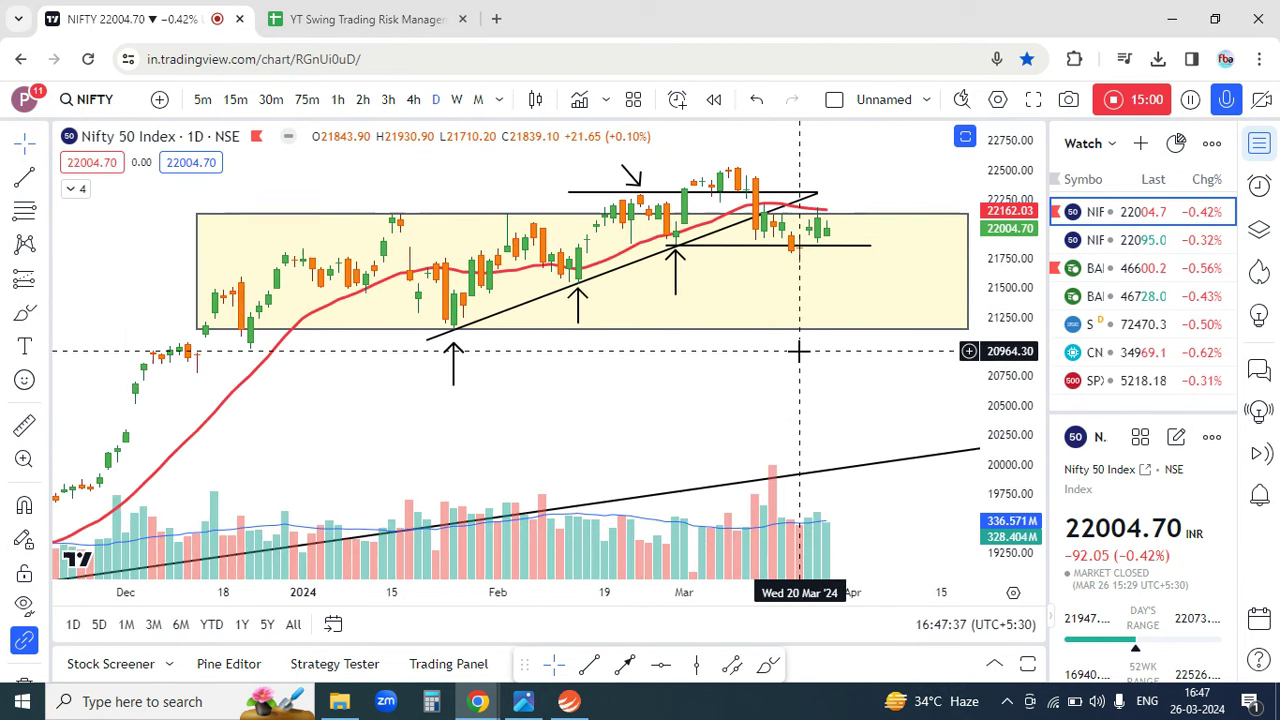
scroll(795, 353, "up", 1)
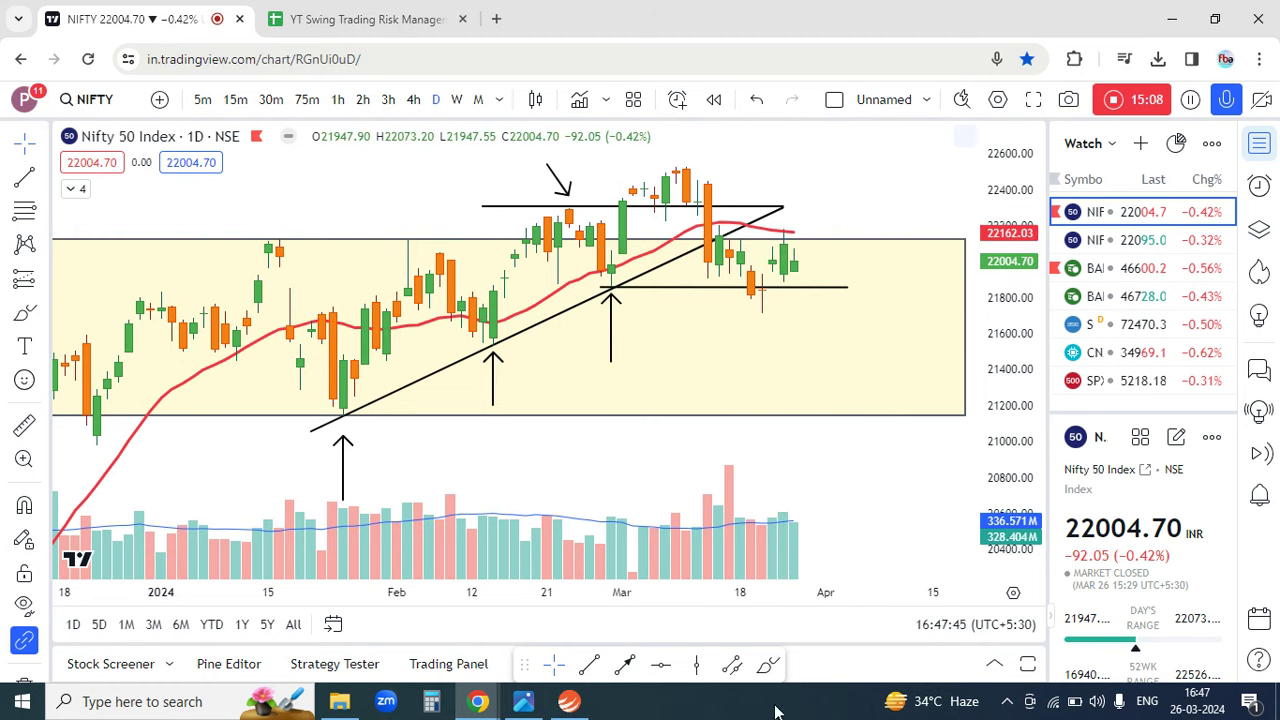
Brush a short downward stroke from about 22140 to 21910 just after the latest NIFTY candle.
left_click(768, 665)
mouse_move(798, 236)
left_mouse_down()
mouse_move(803, 282)
mouse_move(806, 226)
mouse_move(805, 277)
left_mouse_up()
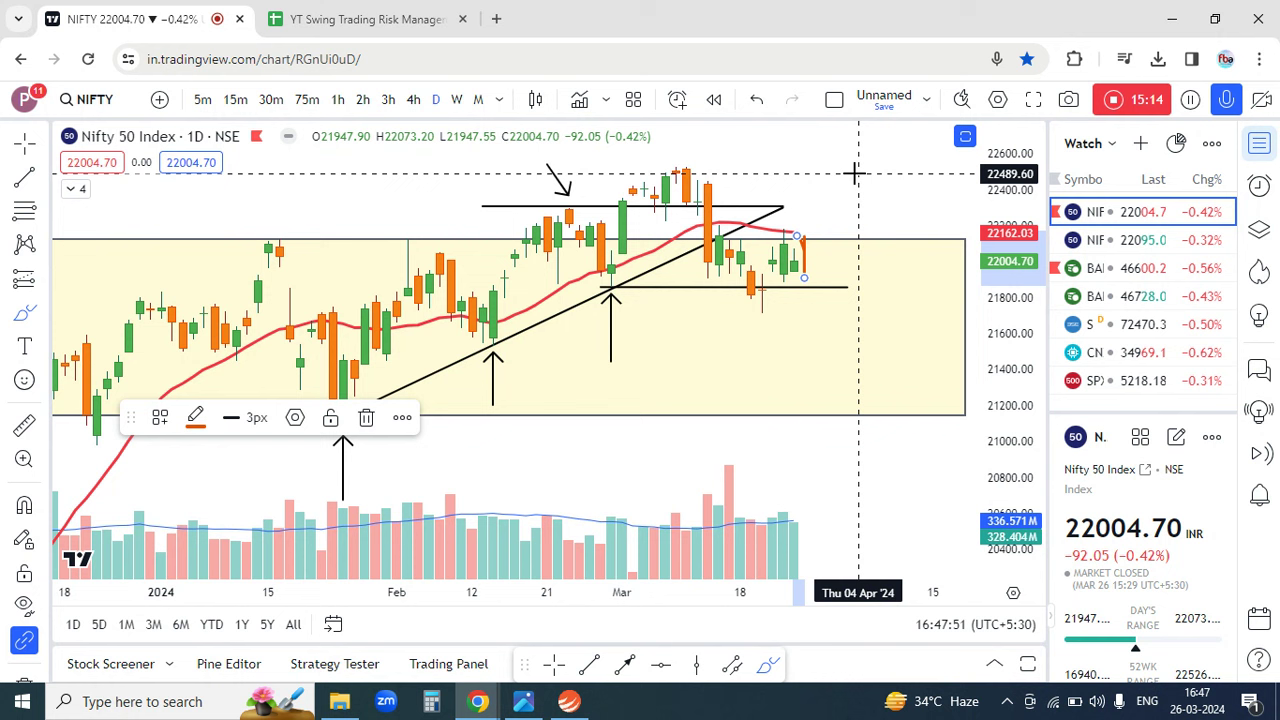
key("Escape")
left_click(795, 240)
key("Escape")
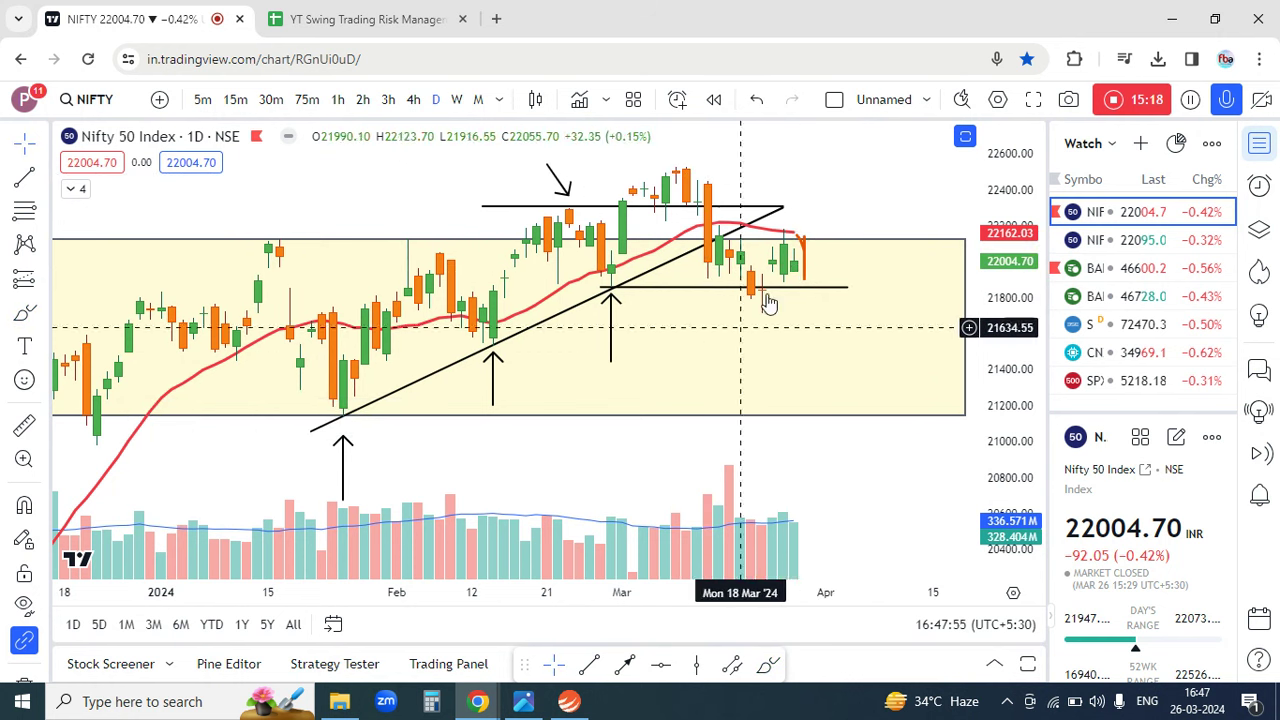
Delete the orange brush stroke just after the latest NIFTY candle and examine the wider daily trend since December.
left_click(807, 269)
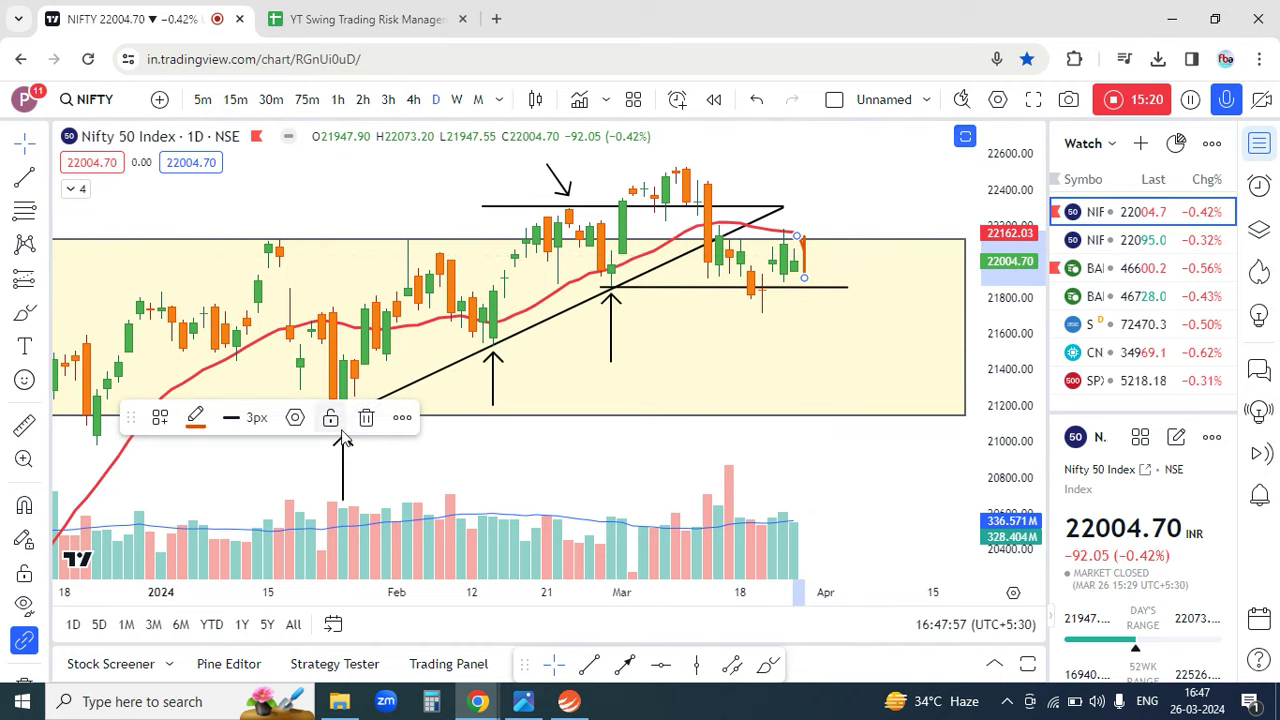
scroll(748, 415, "down", 4)
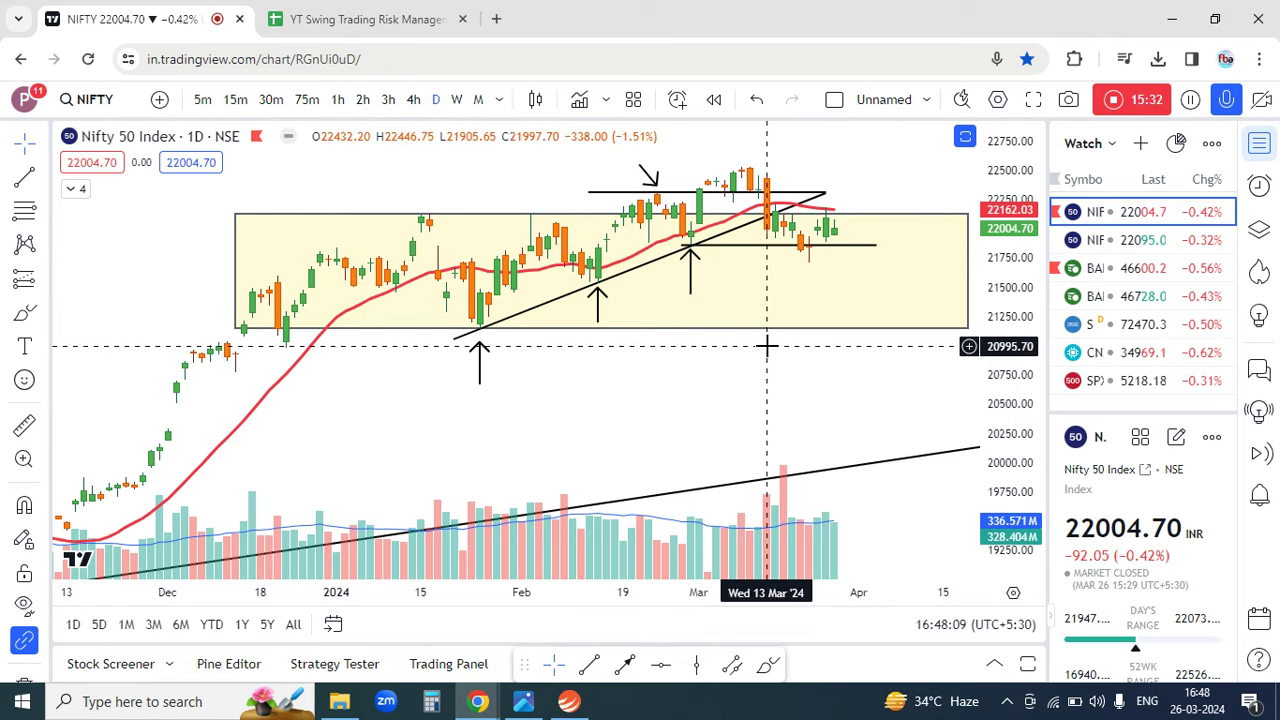
scroll(767, 346, "up", 1)
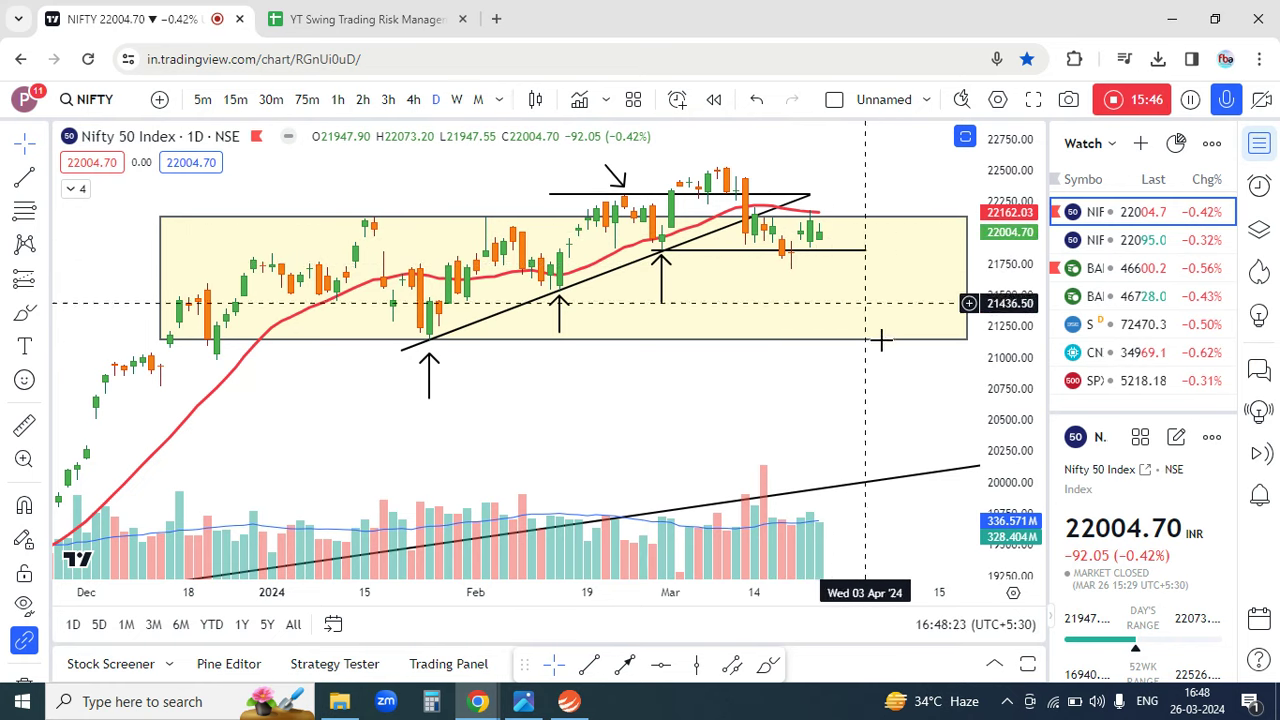
left_click_drag(889, 409, 834, 410)
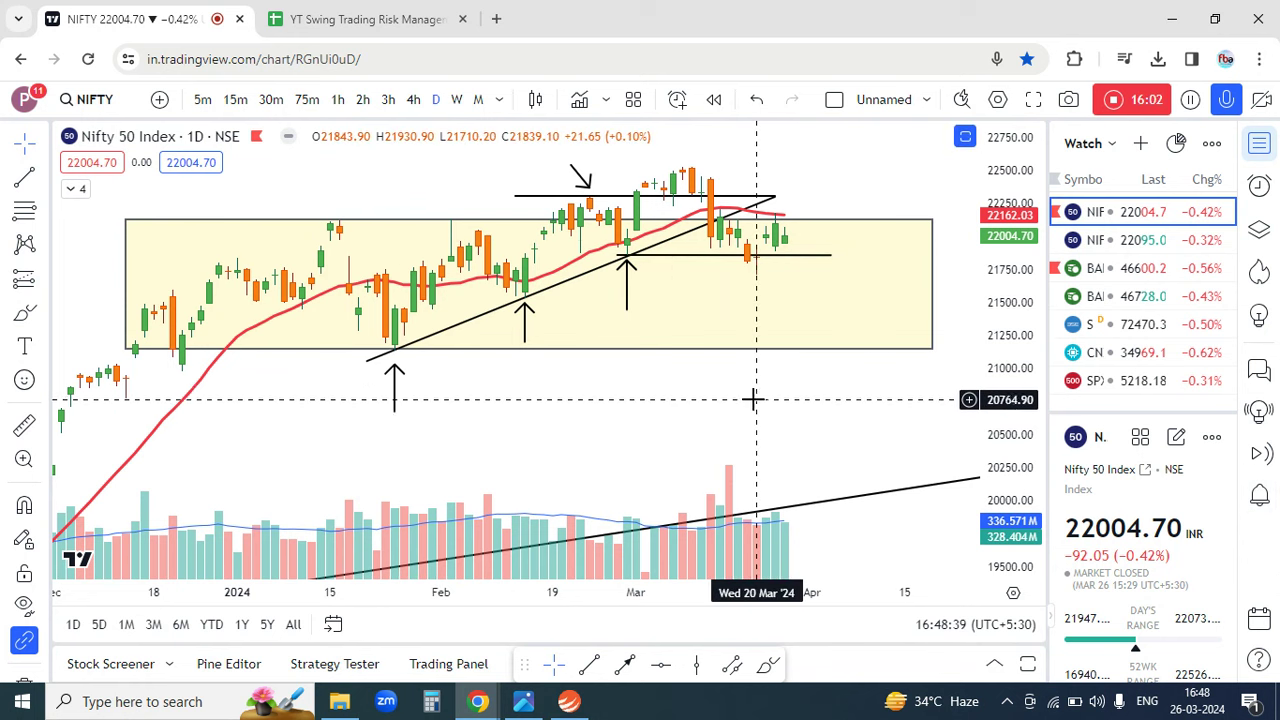
Open the BANKNIFTY daily chart and view the swing trading risk management sheet in Google Sheets before returning to the TradingView chart.
left_click(1124, 270)
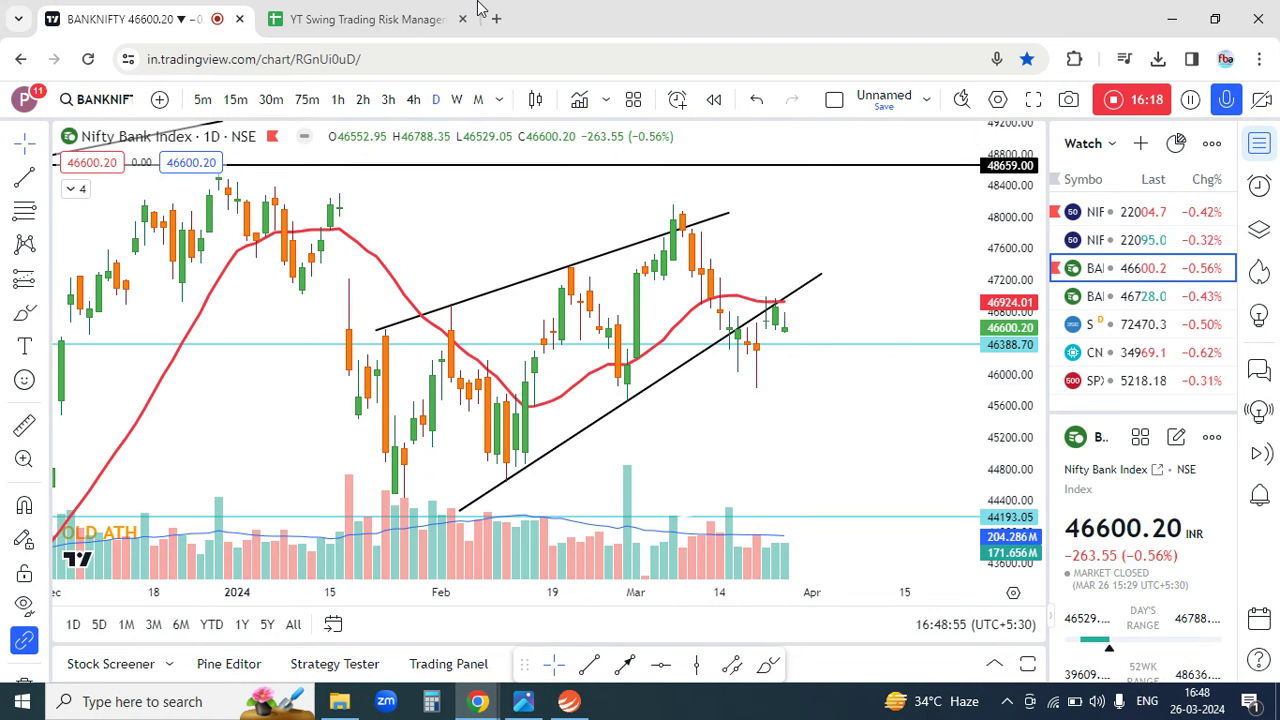
left_click(390, 20)
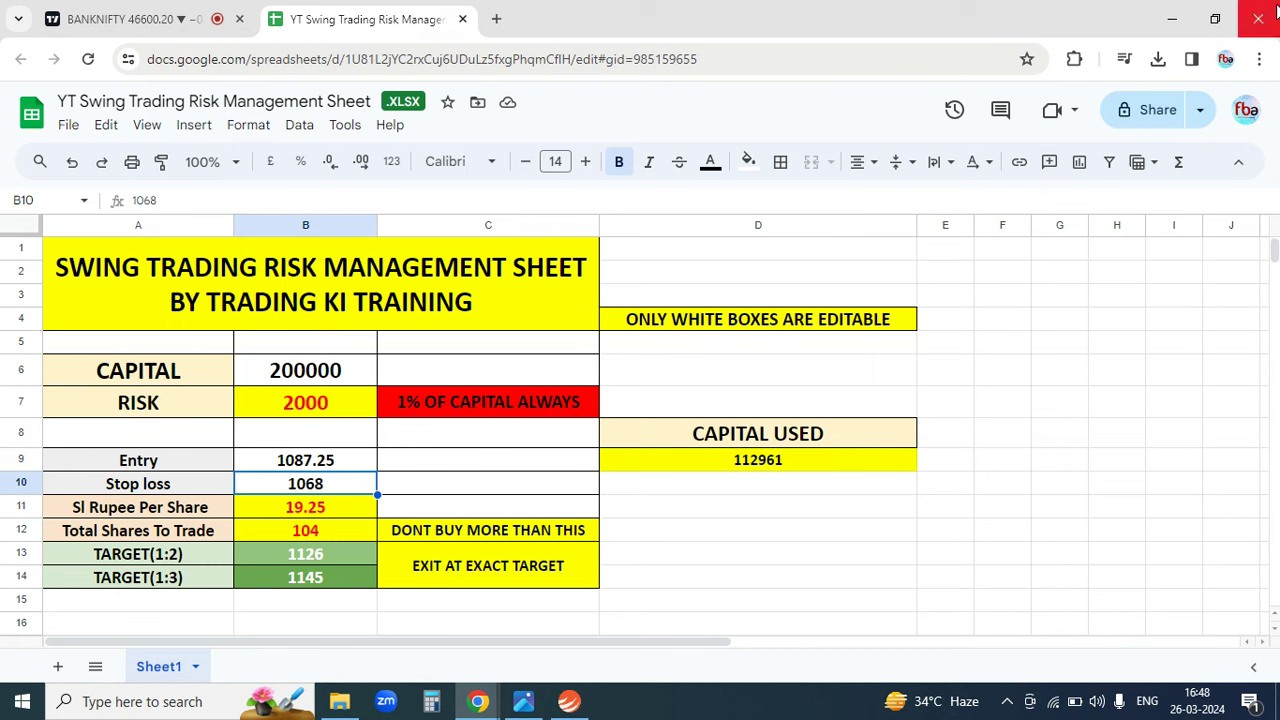
left_click(82, 22)
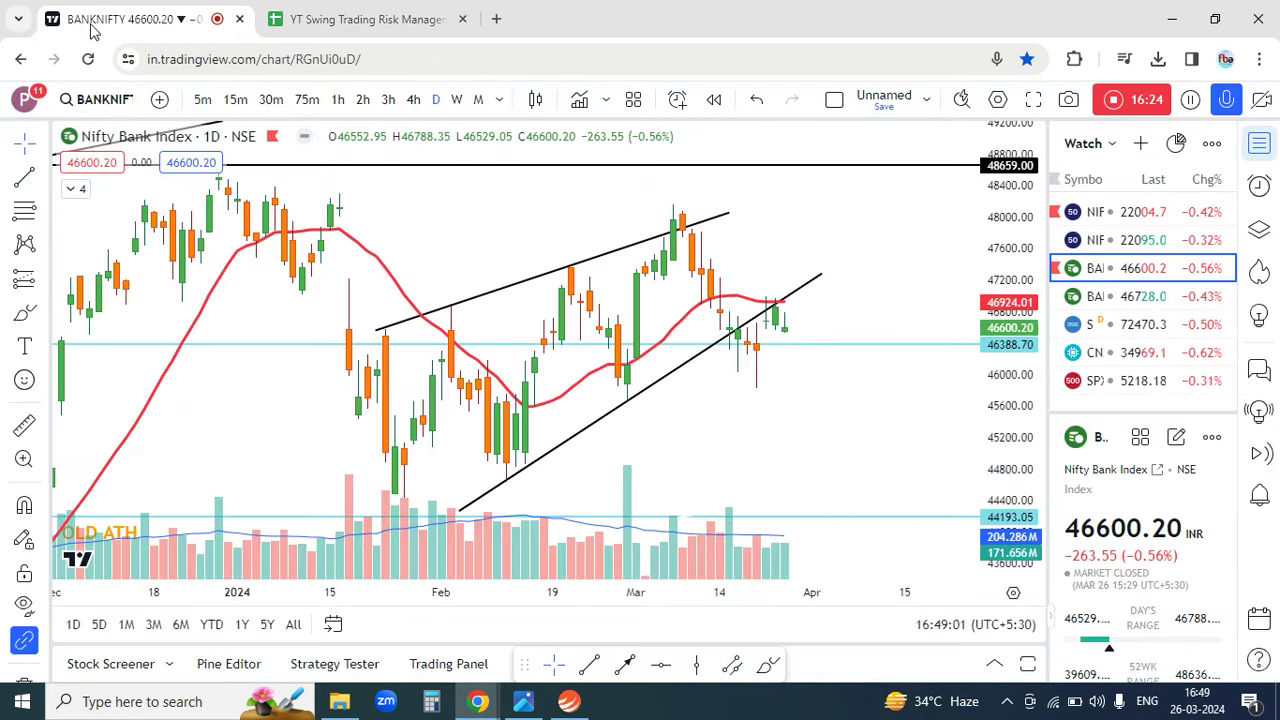